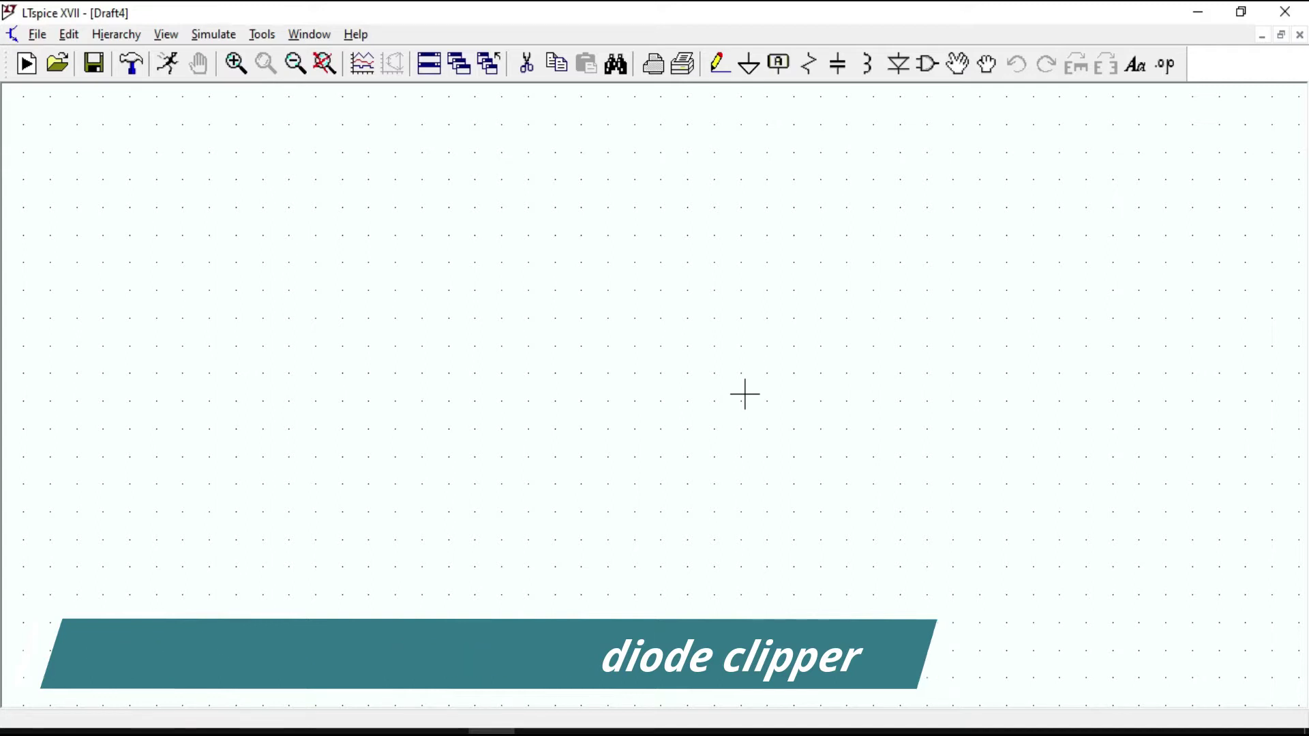
# Place two voltage sources, one in the left half of the schematic and one right of centre
pyautogui.click(928, 64)
pyautogui.write('vol')
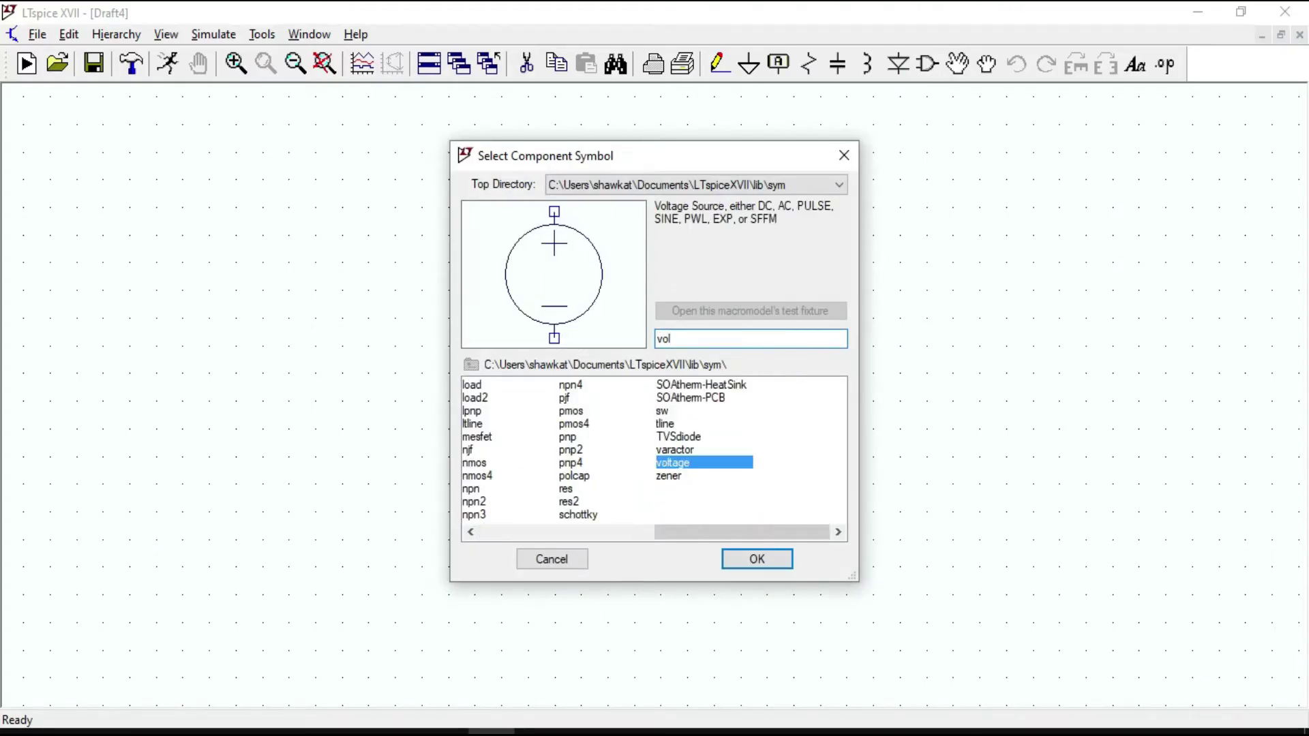
pyautogui.press('Return')
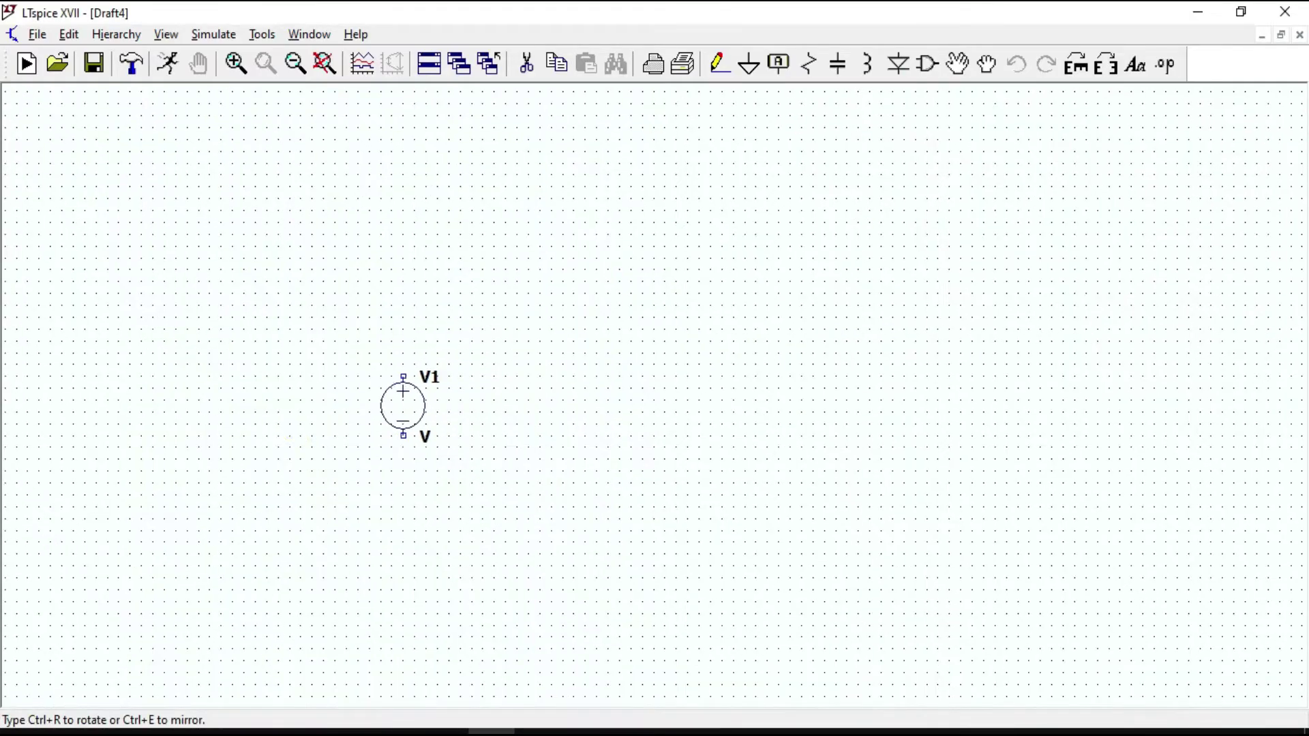
pyautogui.click(243, 395)
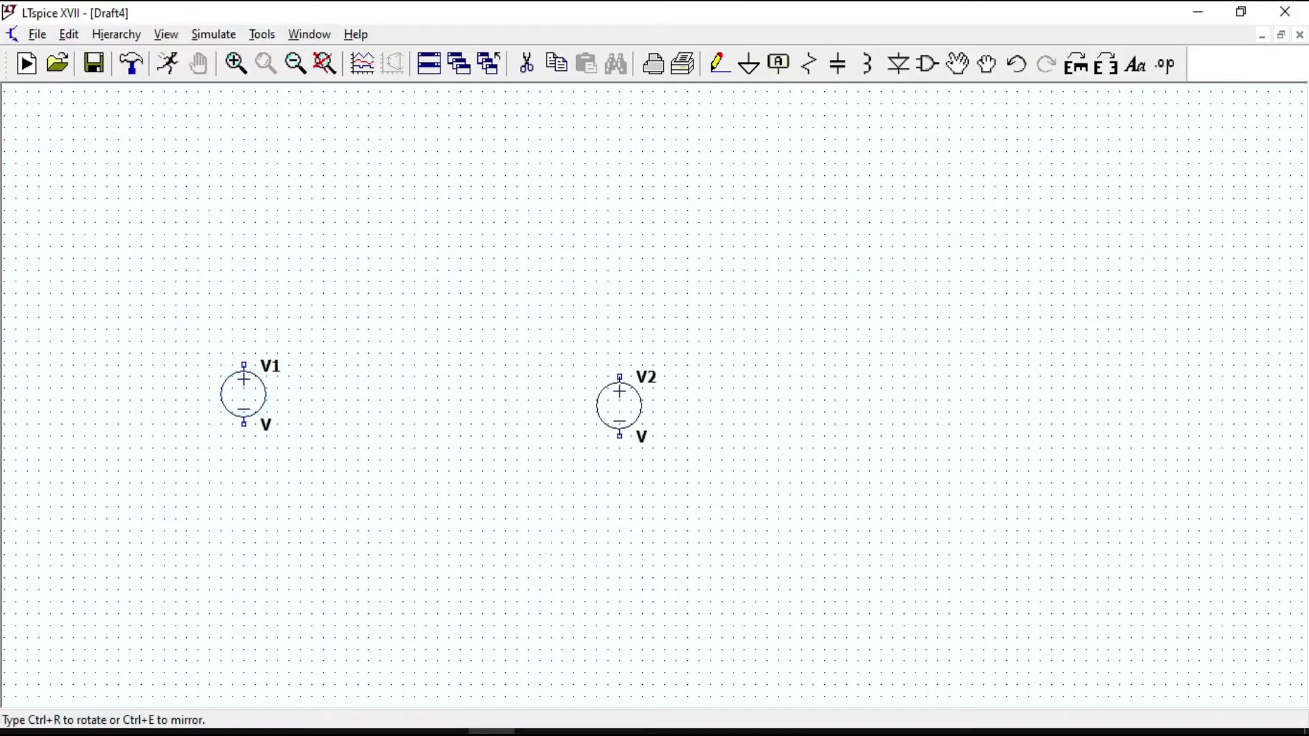
pyautogui.click(812, 382)
pyautogui.press('Escape')
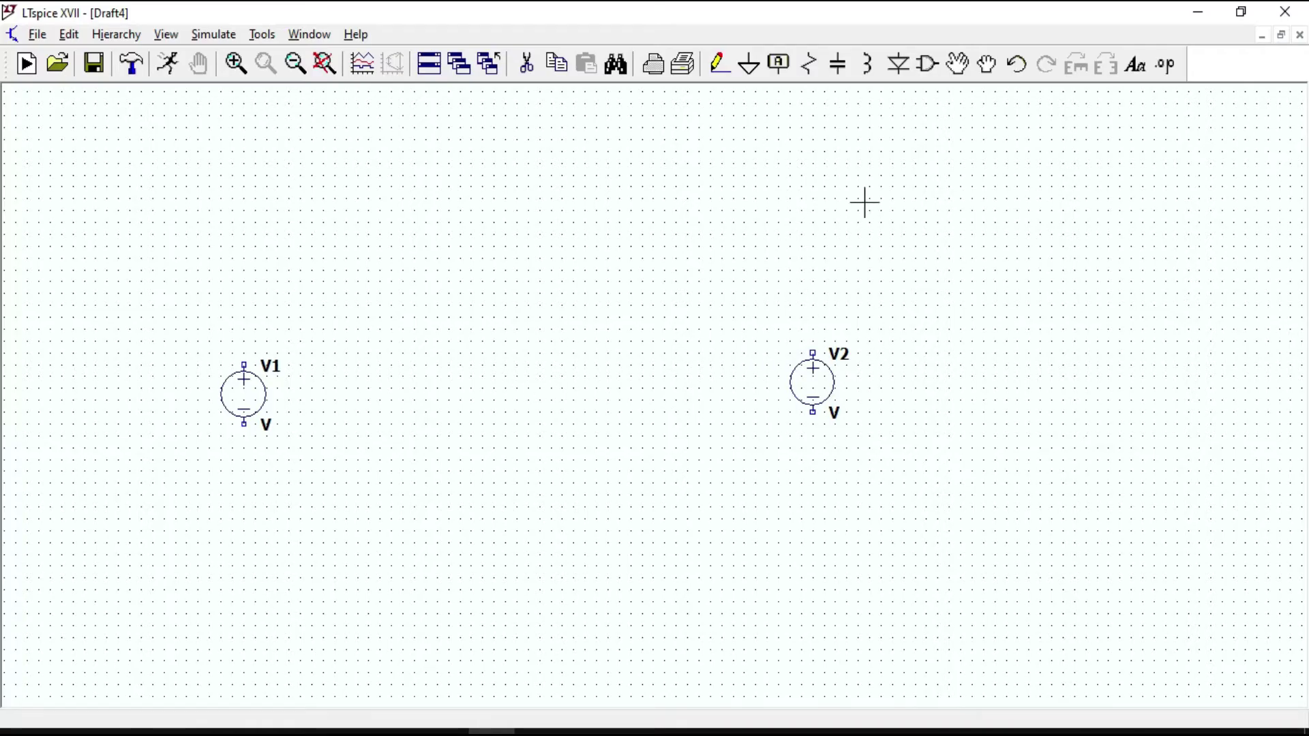
# Place two horizontal diodes above and right of the sources, the left one pointing right and the right one pointing left
pyautogui.click(900, 64)
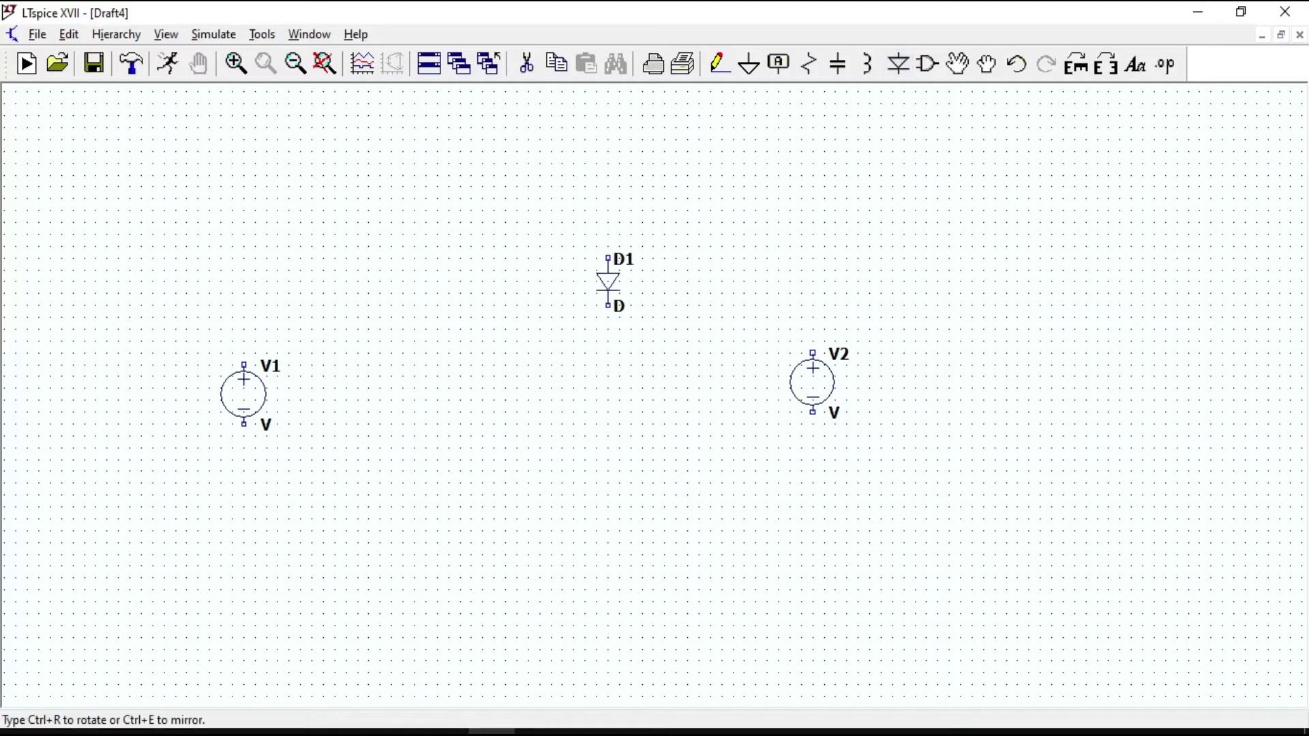
pyautogui.hotkey('ctrl', 'r')
pyautogui.hotkey('ctrl', 'r')
pyautogui.hotkey('ctrl', 'r')
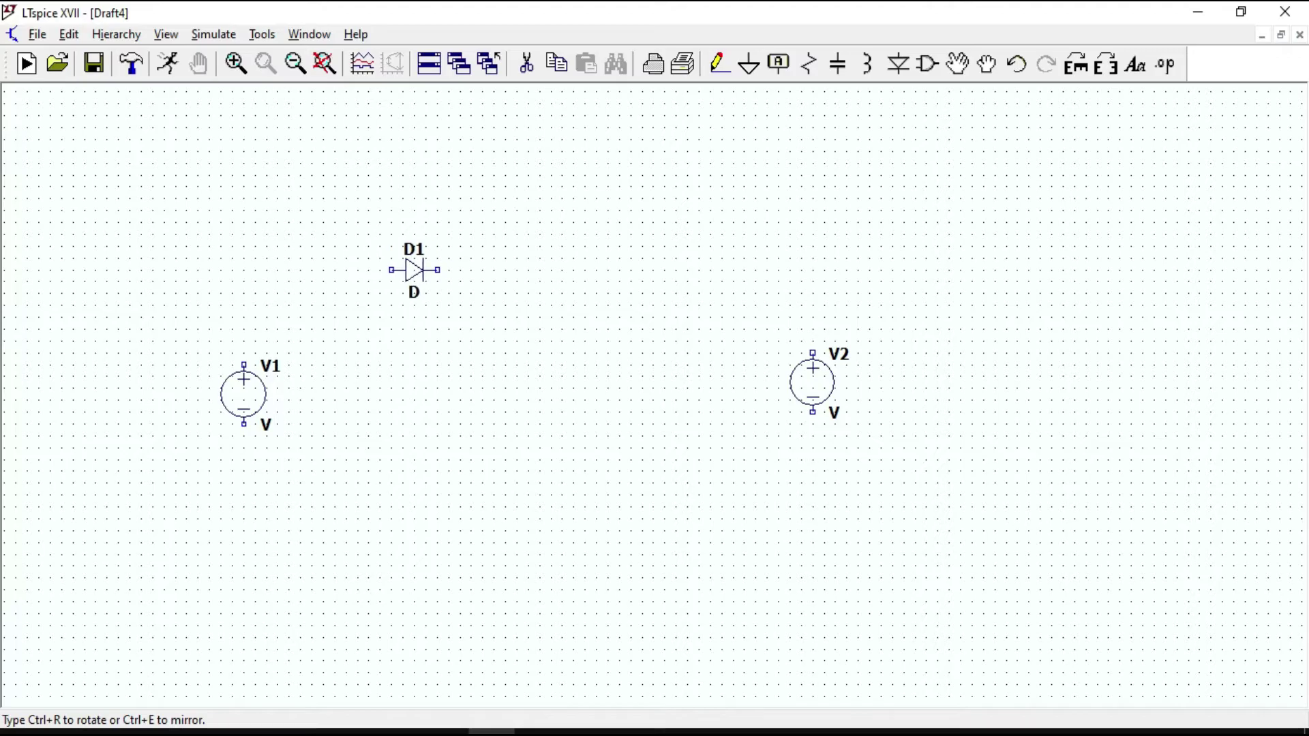
pyautogui.click(414, 271)
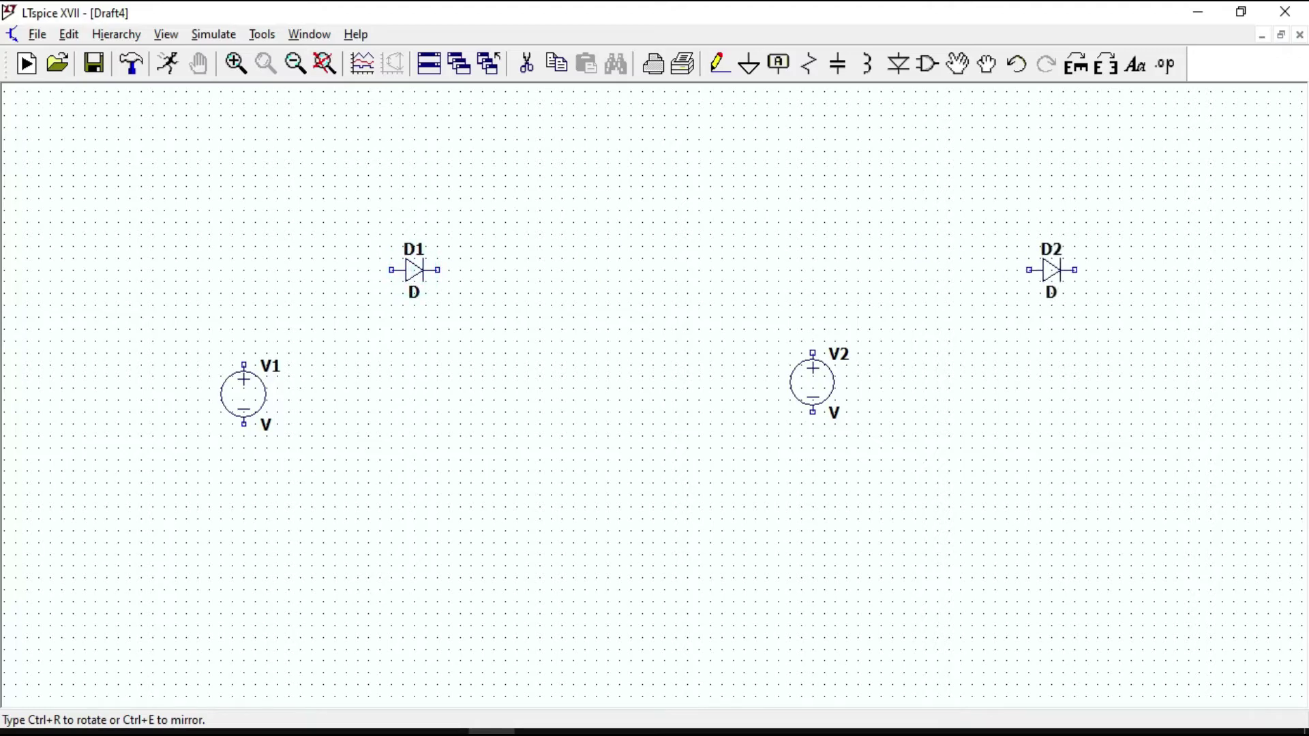
pyautogui.hotkey('ctrl', 'r')
pyautogui.hotkey('ctrl', 'r')
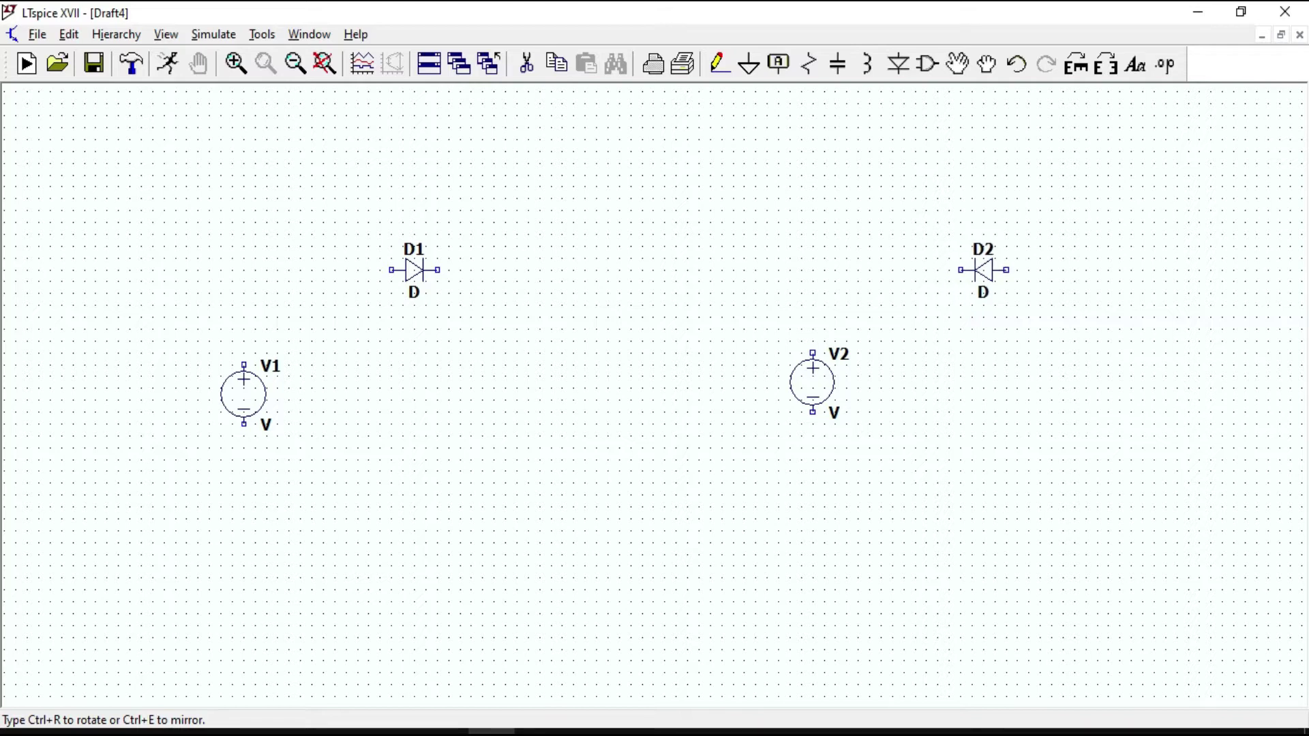
pyautogui.click(984, 270)
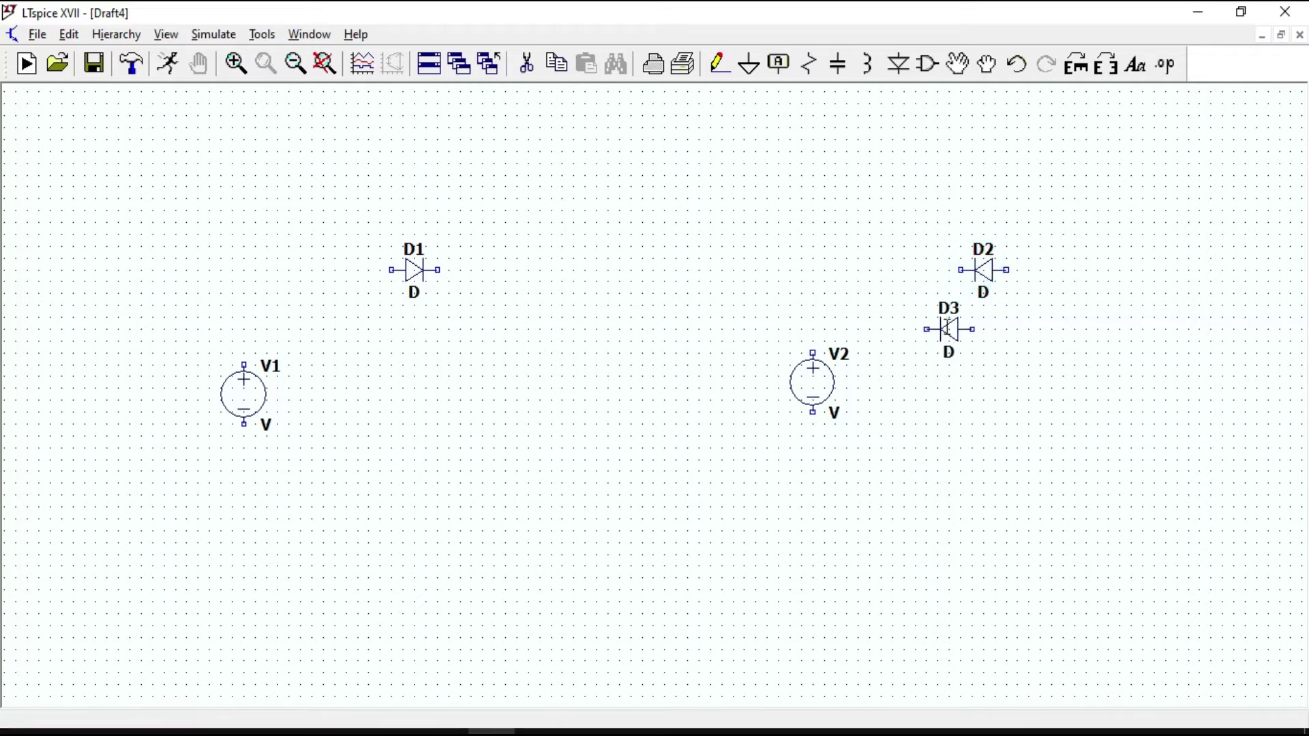
pyautogui.press('Escape')
# Place two vertical resistors, one to the right of each diode and level with the voltage sources
pyautogui.click(816, 75)
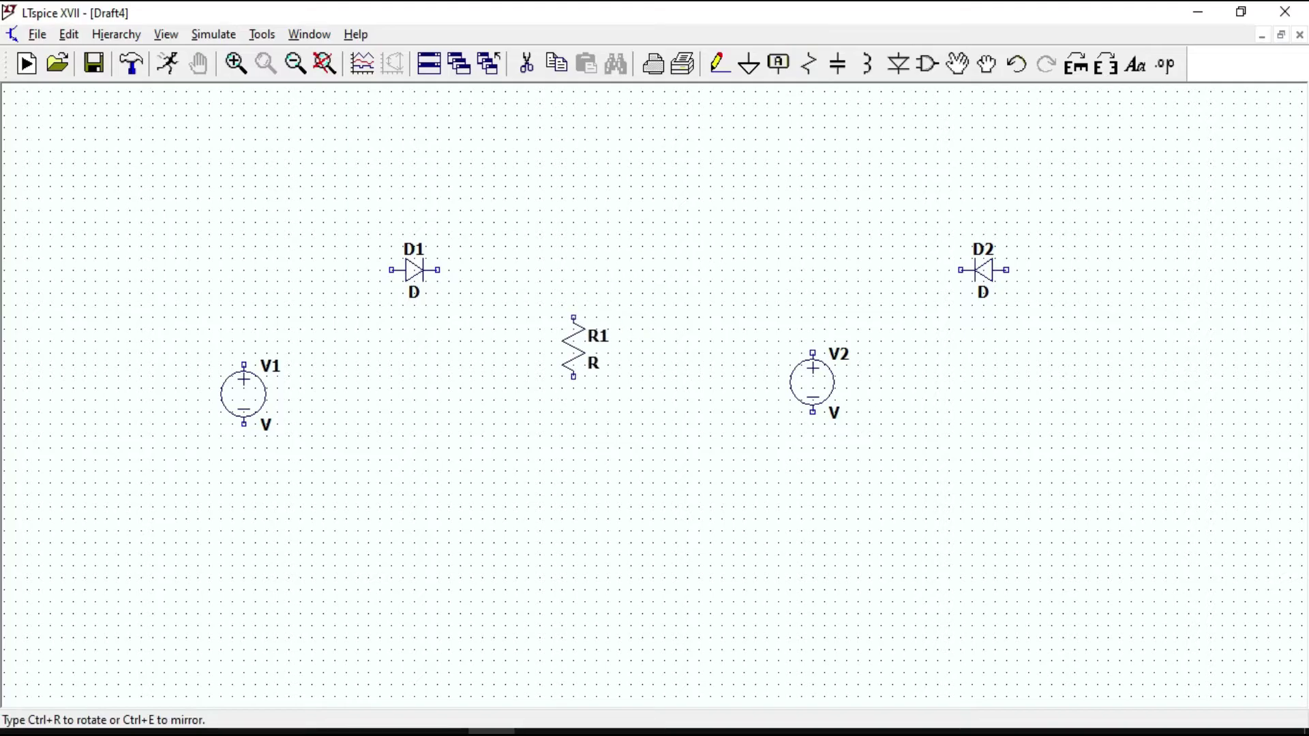
pyautogui.click(597, 394)
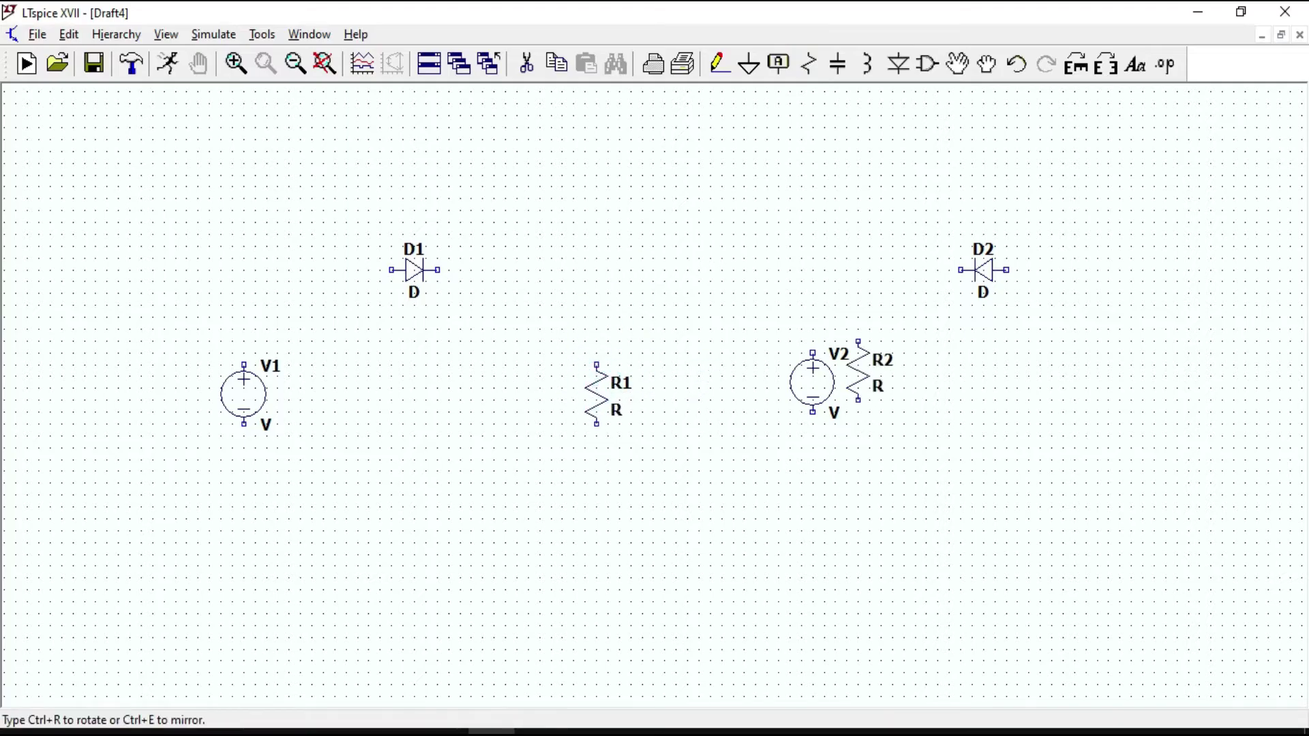
pyautogui.click(1154, 372)
# Wire V1, D1 and R1 into a closed rectangular series loop
pyautogui.click(719, 64)
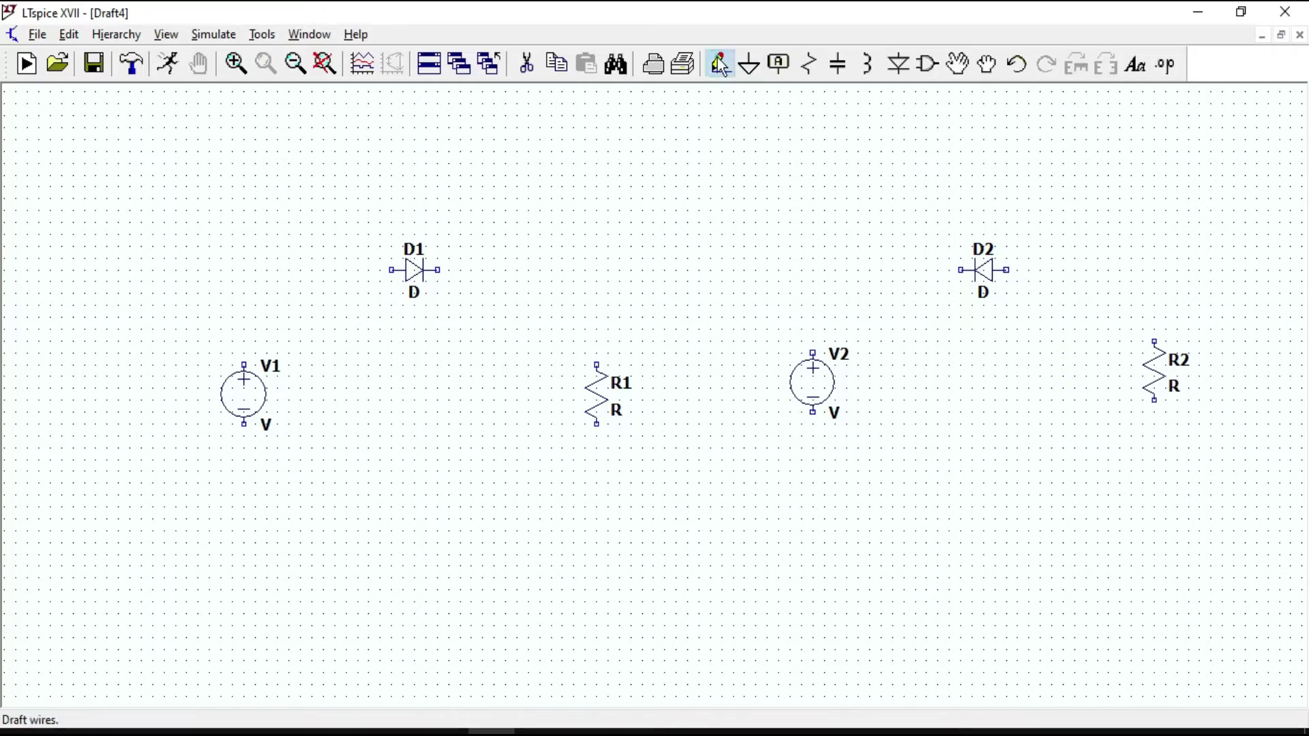
pyautogui.click(244, 366)
pyautogui.click(244, 270)
pyautogui.click(597, 266)
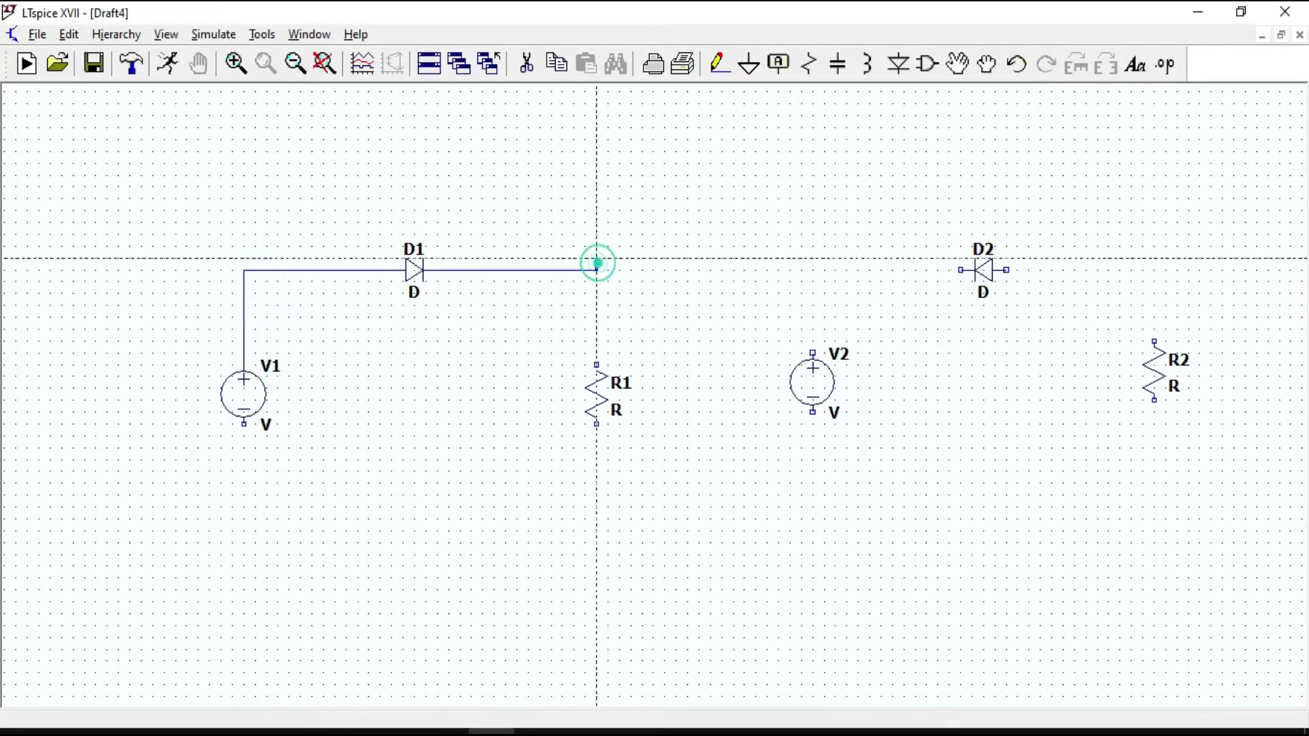
pyautogui.click(607, 530)
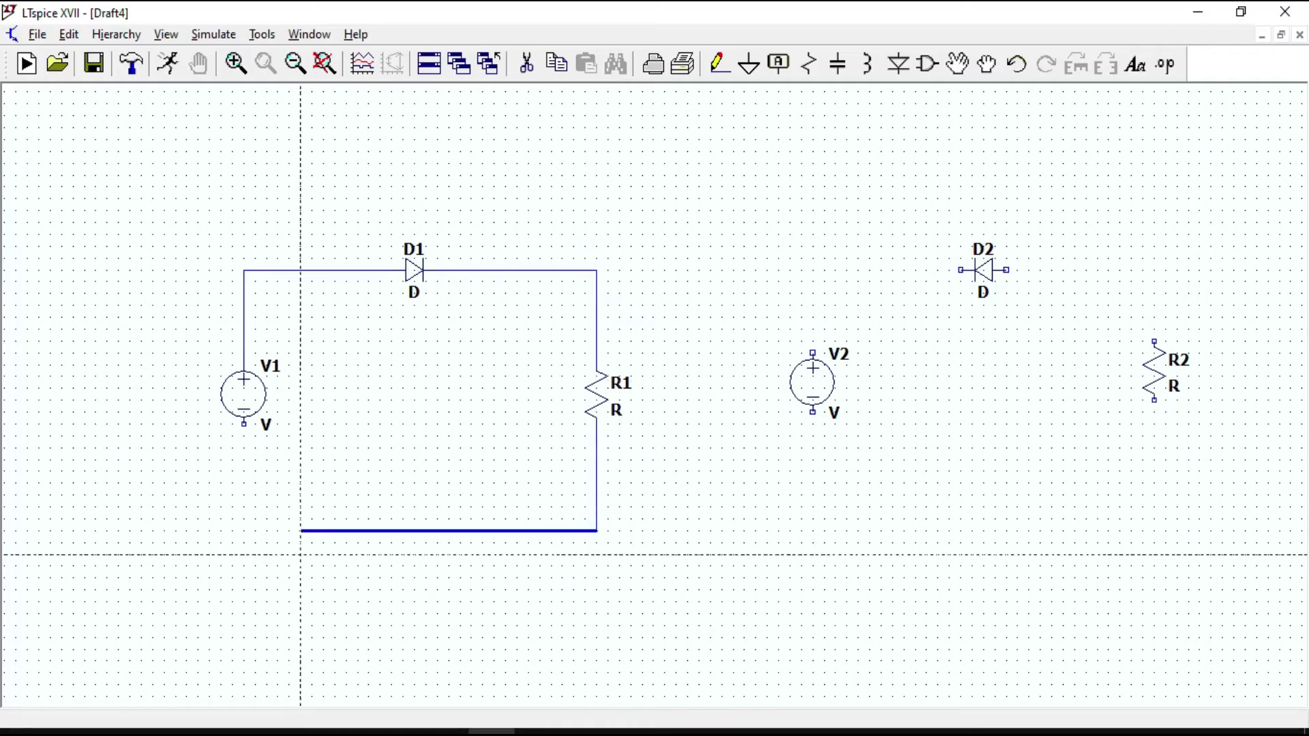
pyautogui.click(245, 537)
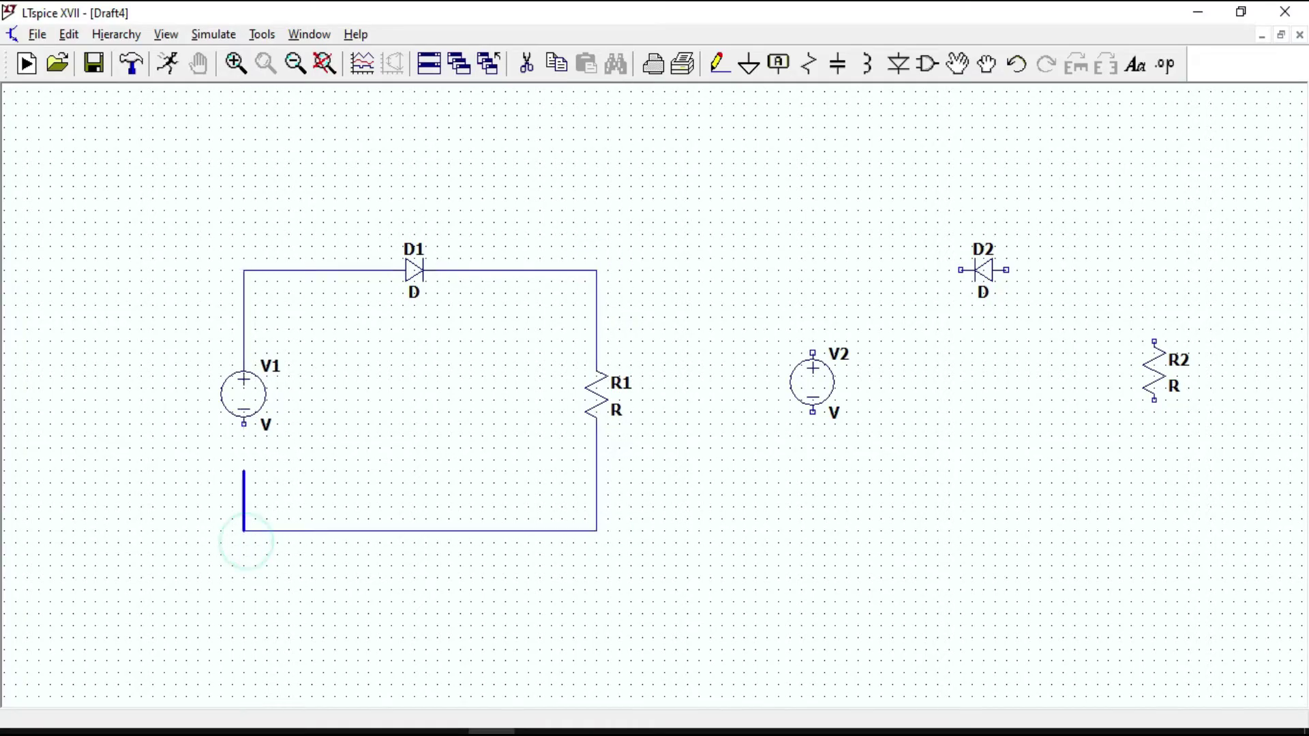
pyautogui.click(242, 427)
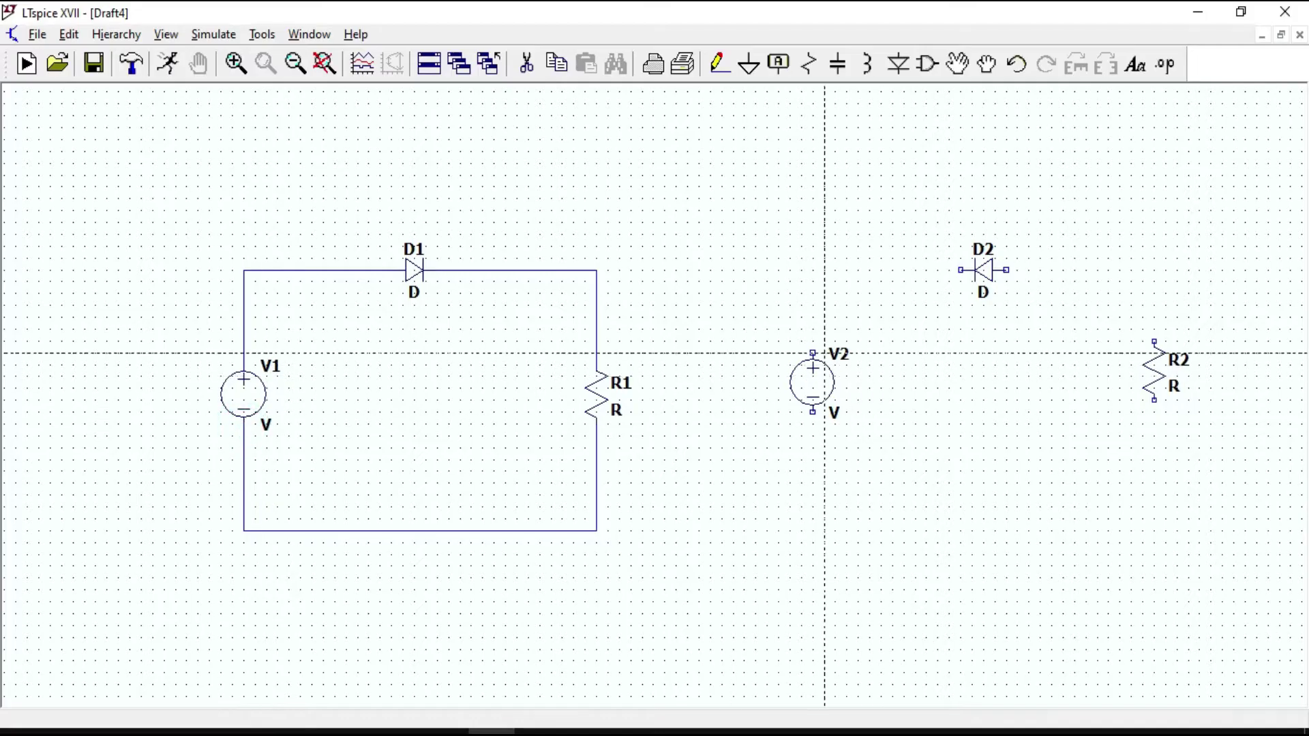
# Wire V2, D2 and R2 into a closed rectangular series loop
pyautogui.click(813, 352)
pyautogui.click(824, 270)
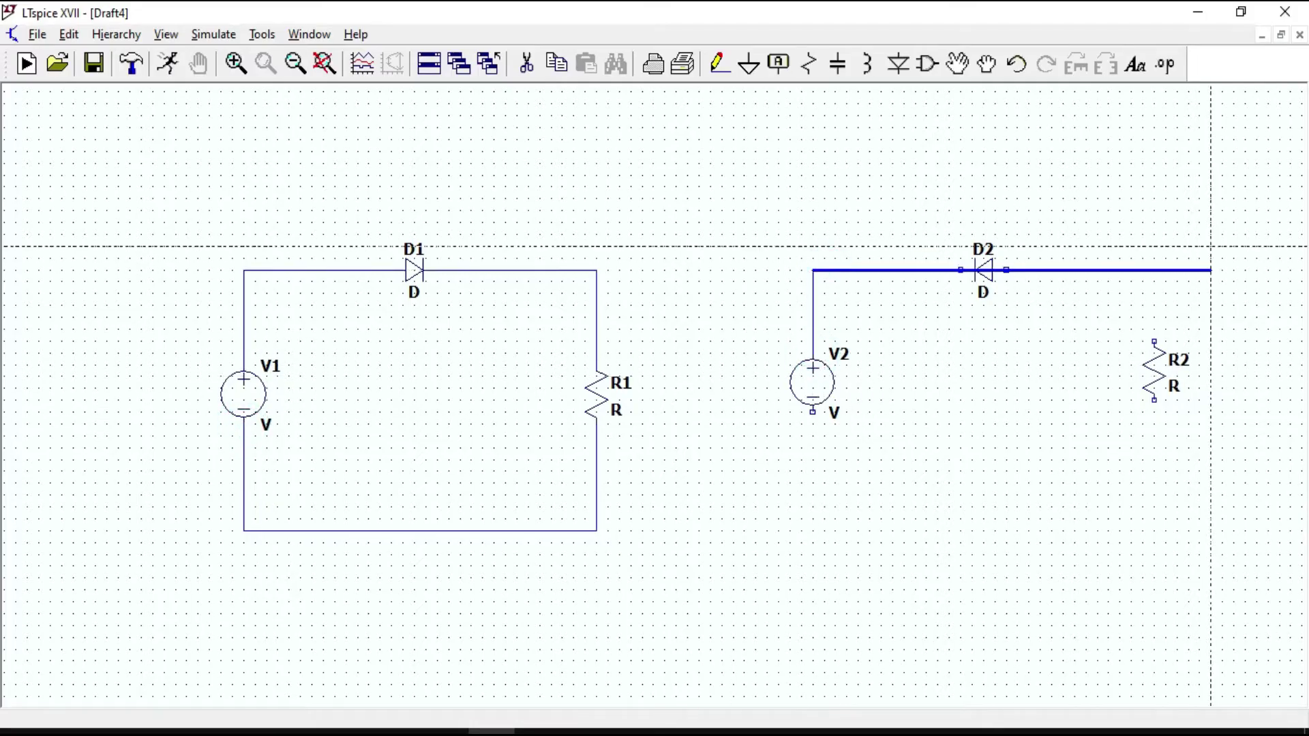
pyautogui.click(1157, 260)
pyautogui.click(1156, 539)
pyautogui.click(815, 500)
pyautogui.click(813, 412)
pyautogui.press('Escape')
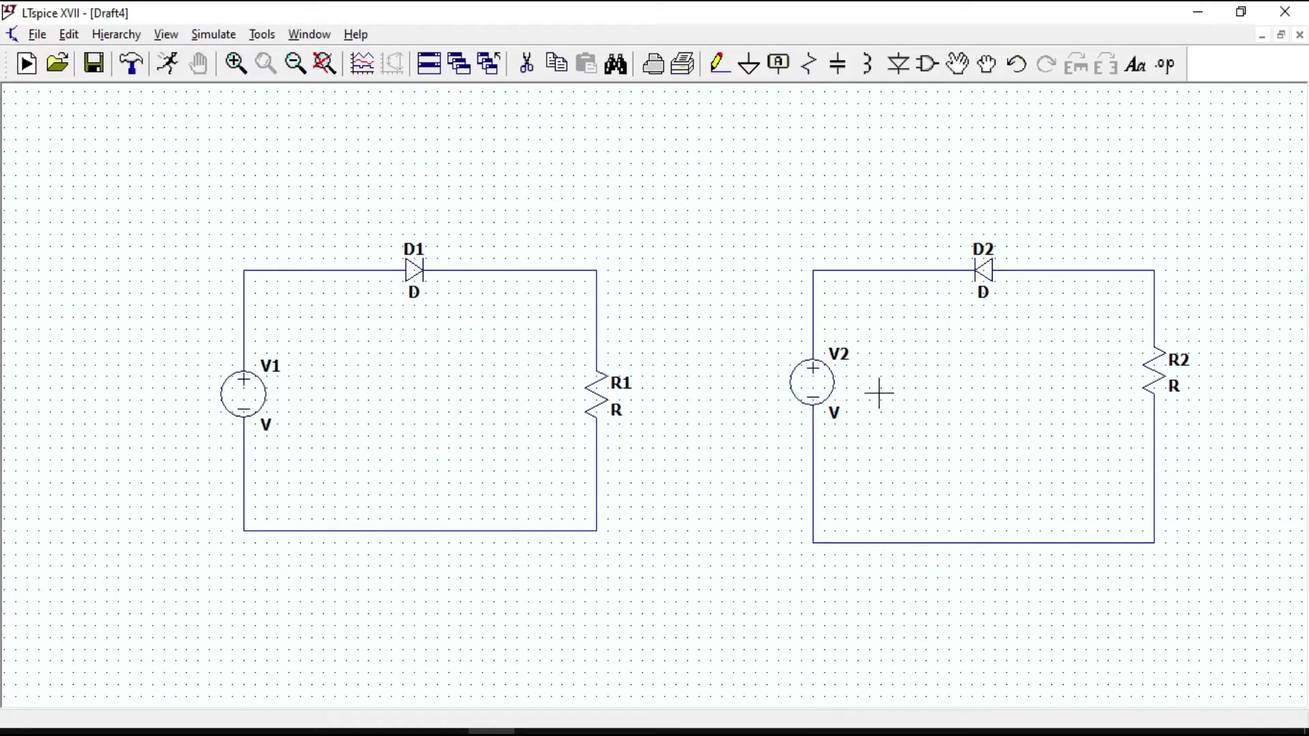
# Add a ground at the lower-right corner of both circuit loops
pyautogui.press('g')
pyautogui.click(596, 531)
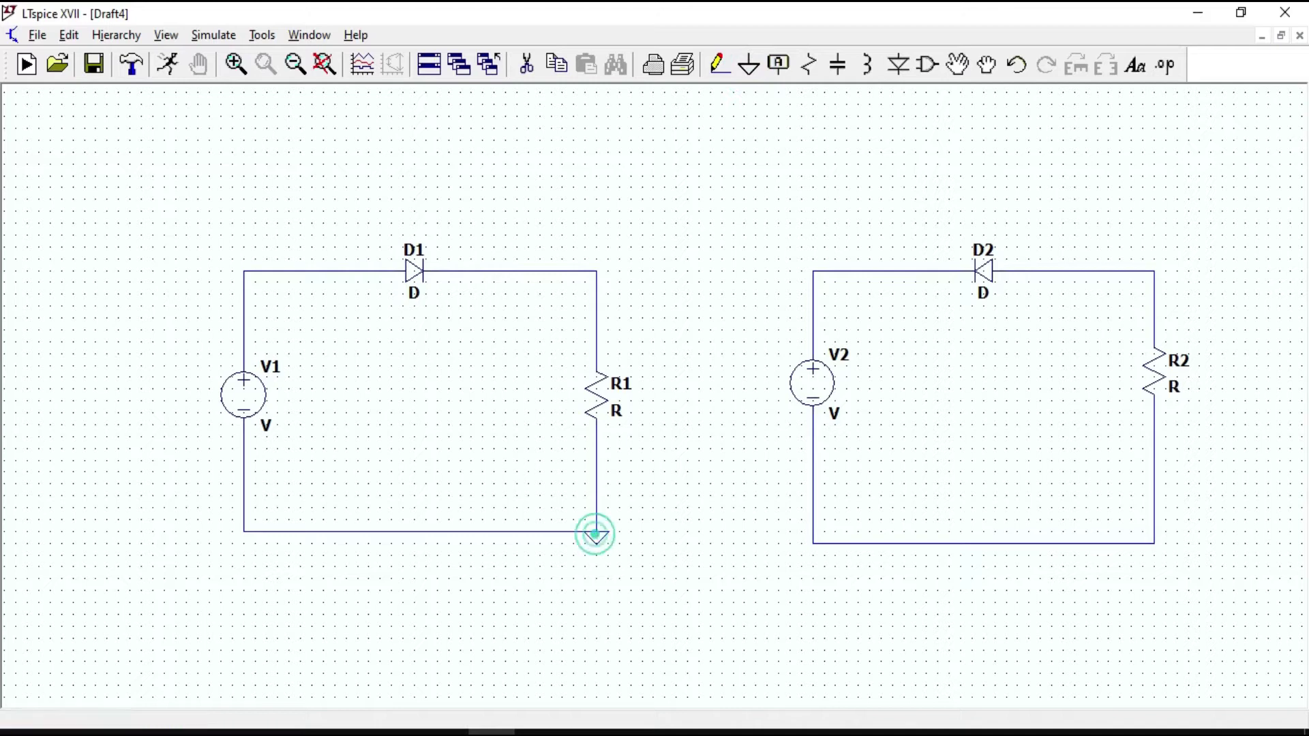
pyautogui.click(1155, 543)
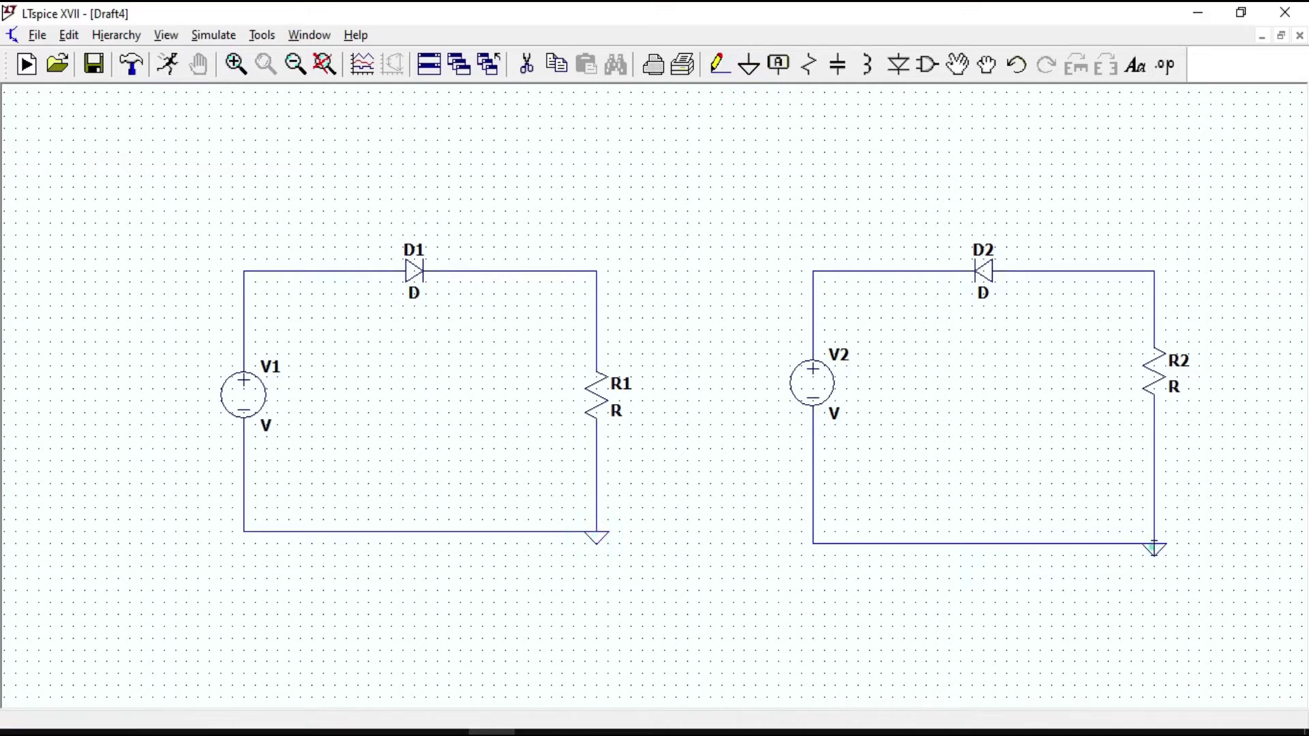
pyautogui.press('F3')
# Define V1 as a SINE source with 10 V amplitude and 100 Hz frequency
pyautogui.rightClick(242, 388)
pyautogui.click(753, 408)
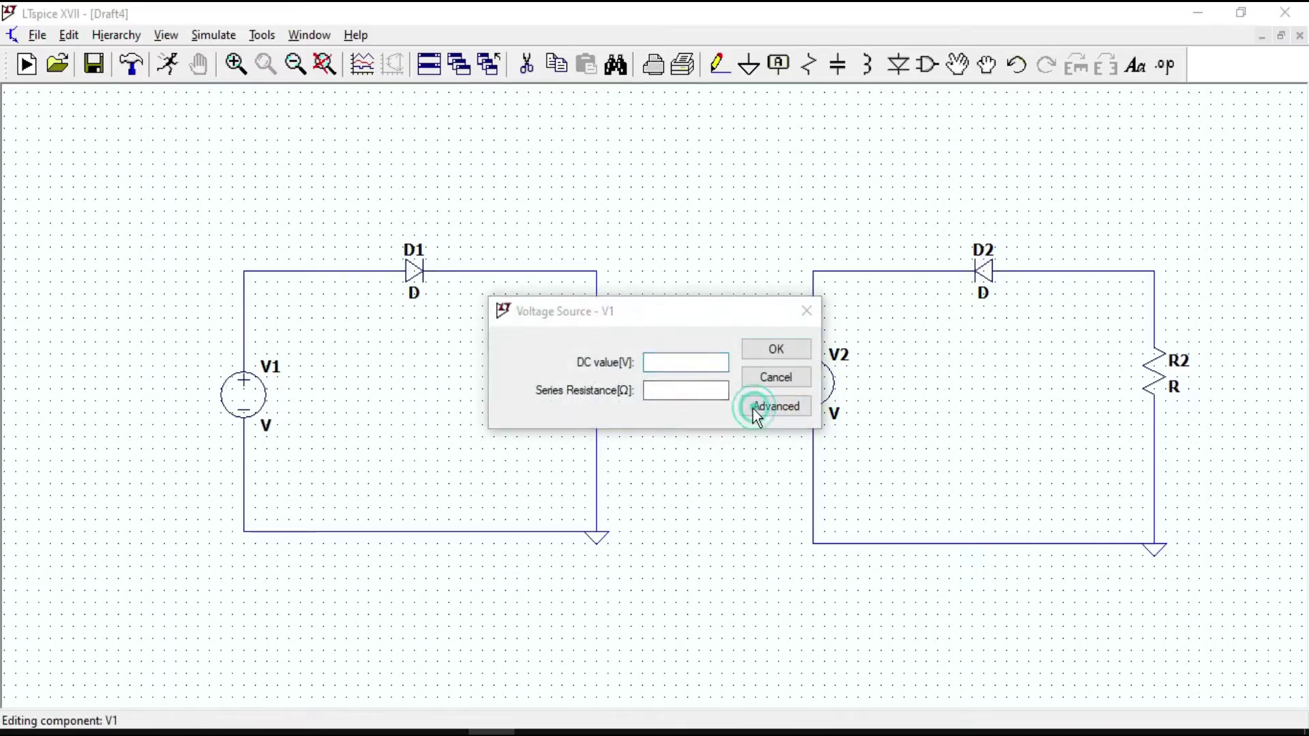
pyautogui.click(431, 229)
pyautogui.click(600, 388)
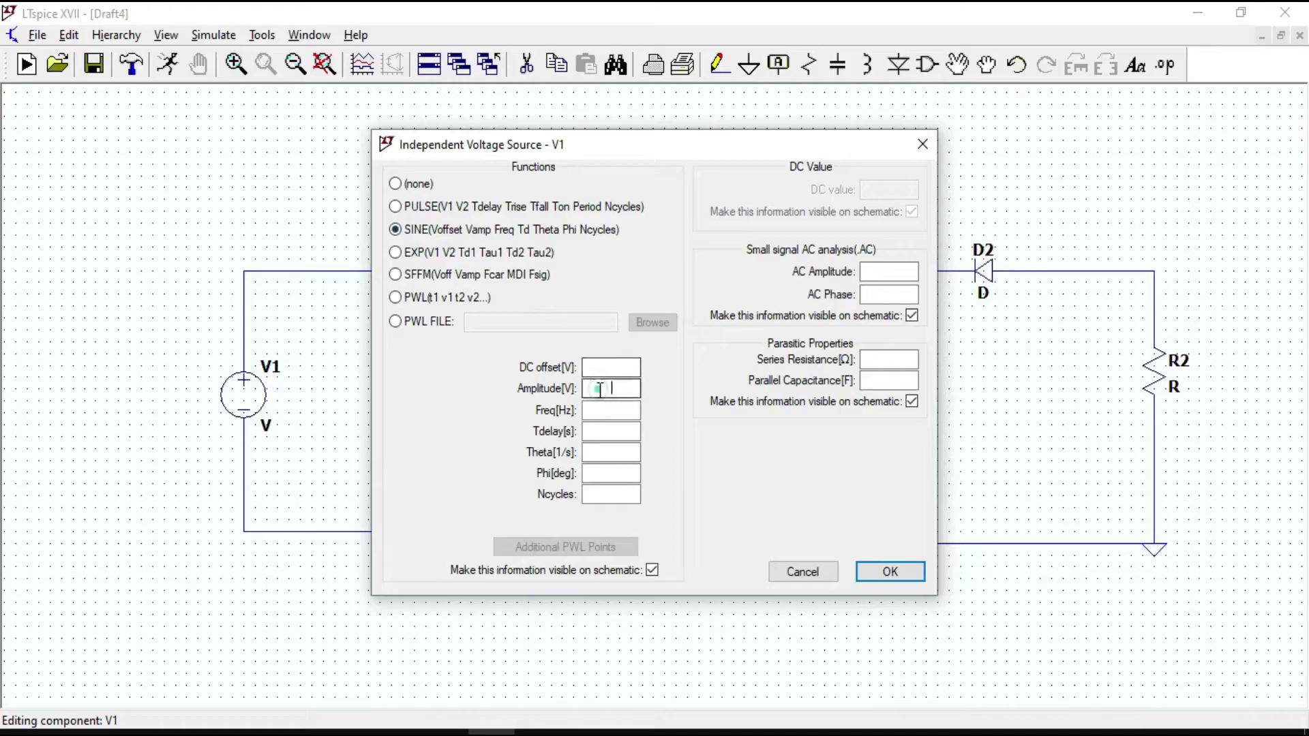
pyautogui.click(604, 409)
pyautogui.click(917, 567)
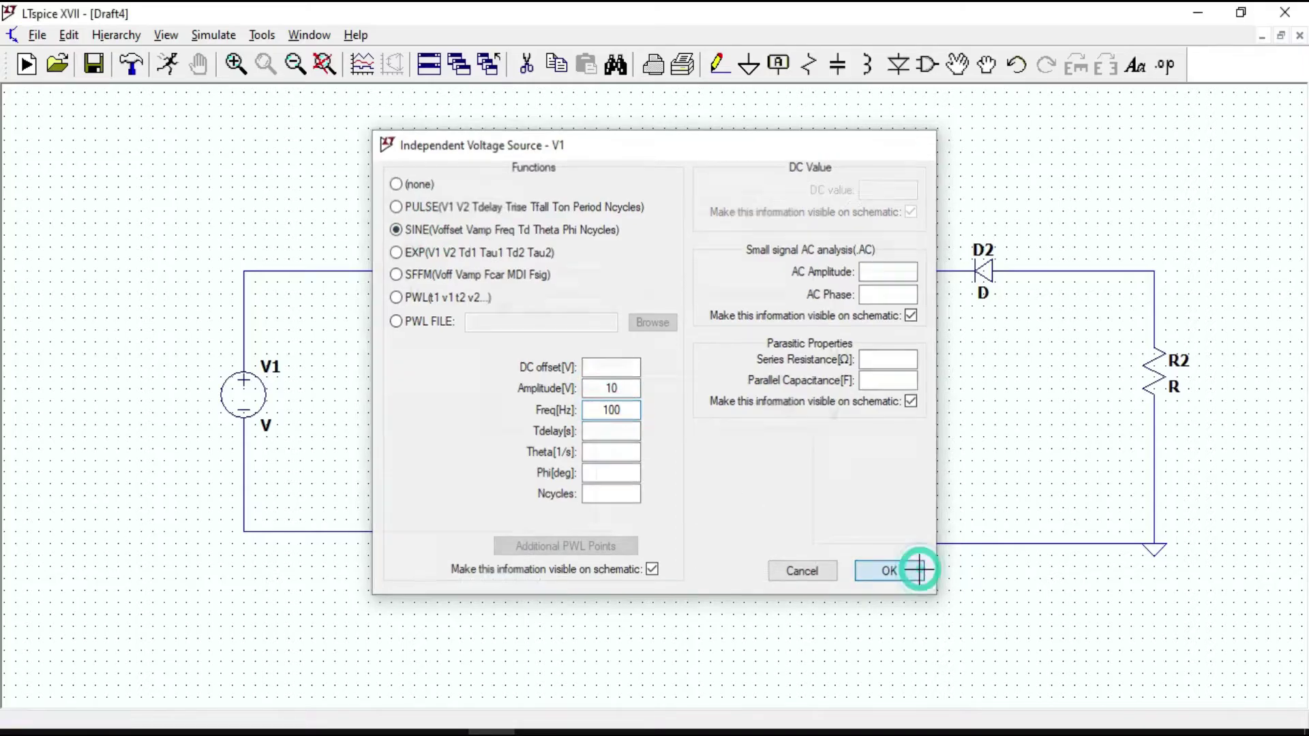
# Assign the OnSemi 1N4148 silicon diode model to D1
pyautogui.rightClick(417, 280)
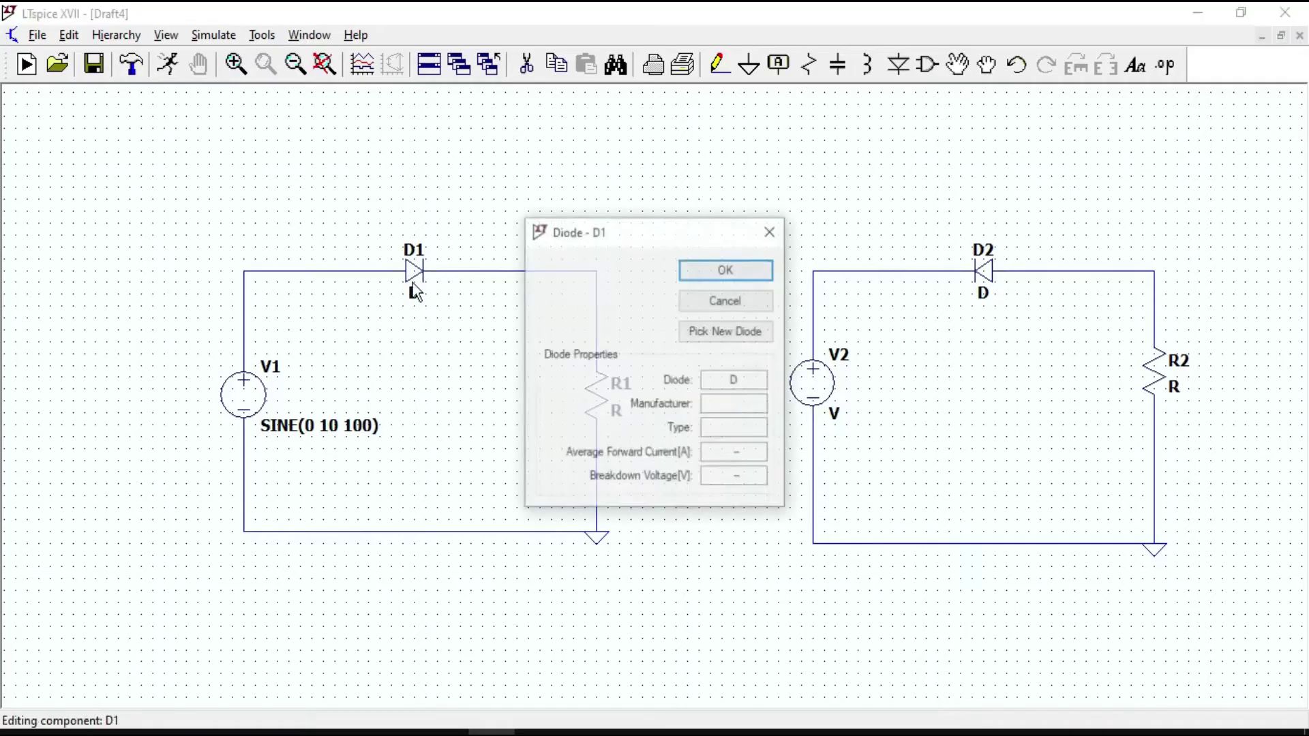
pyautogui.click(722, 336)
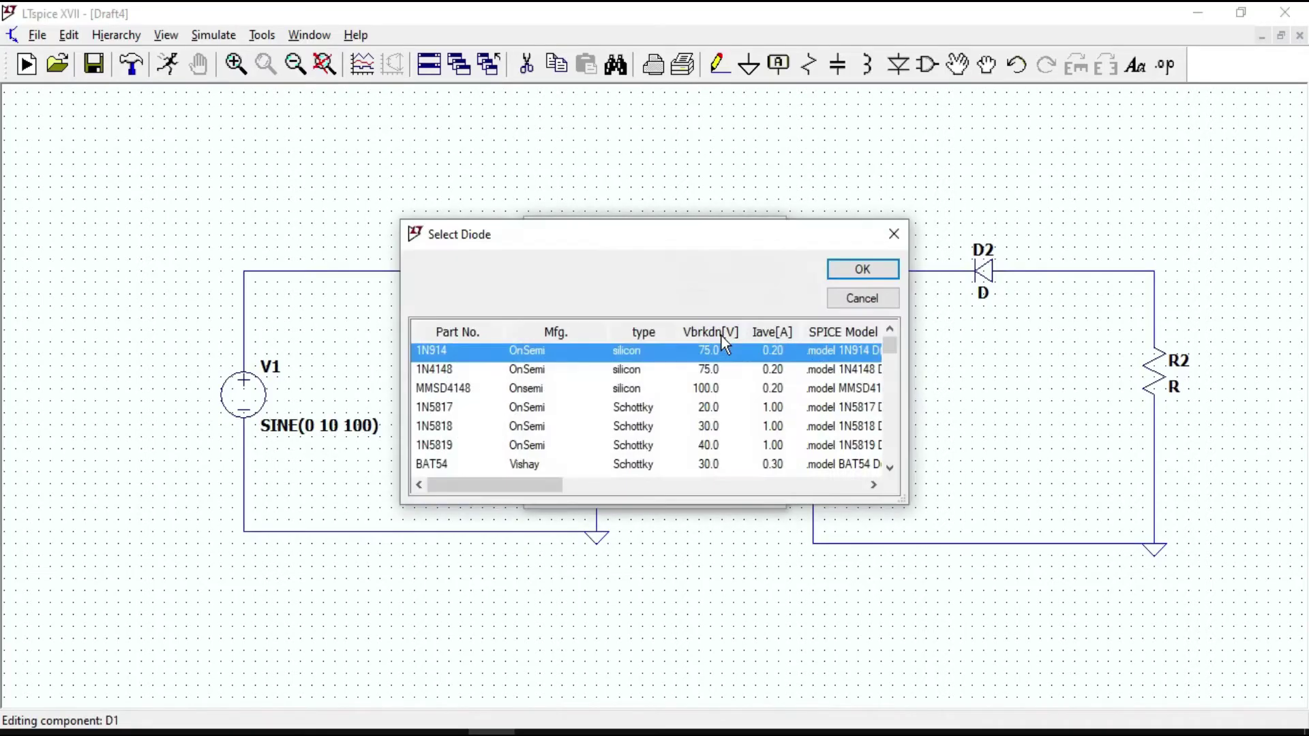
pyautogui.scroll(-3, 710, 376)
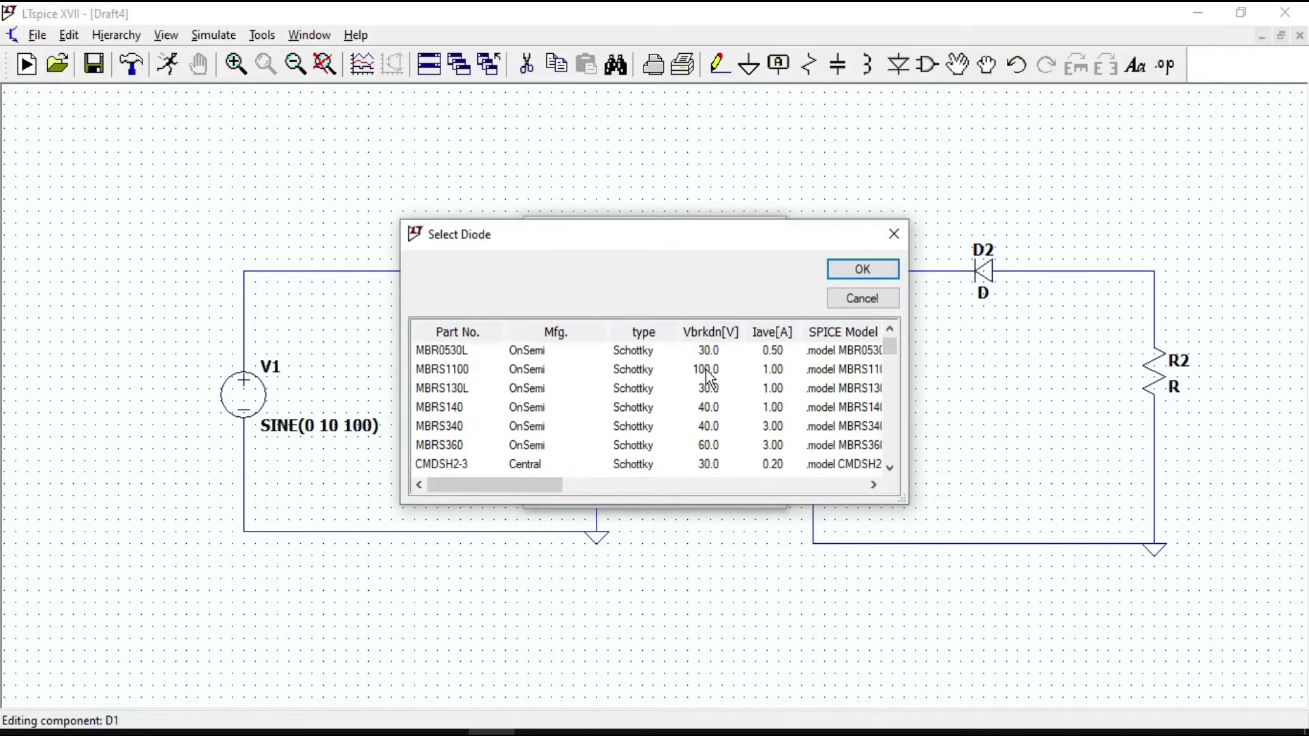
pyautogui.scroll(3, 710, 377)
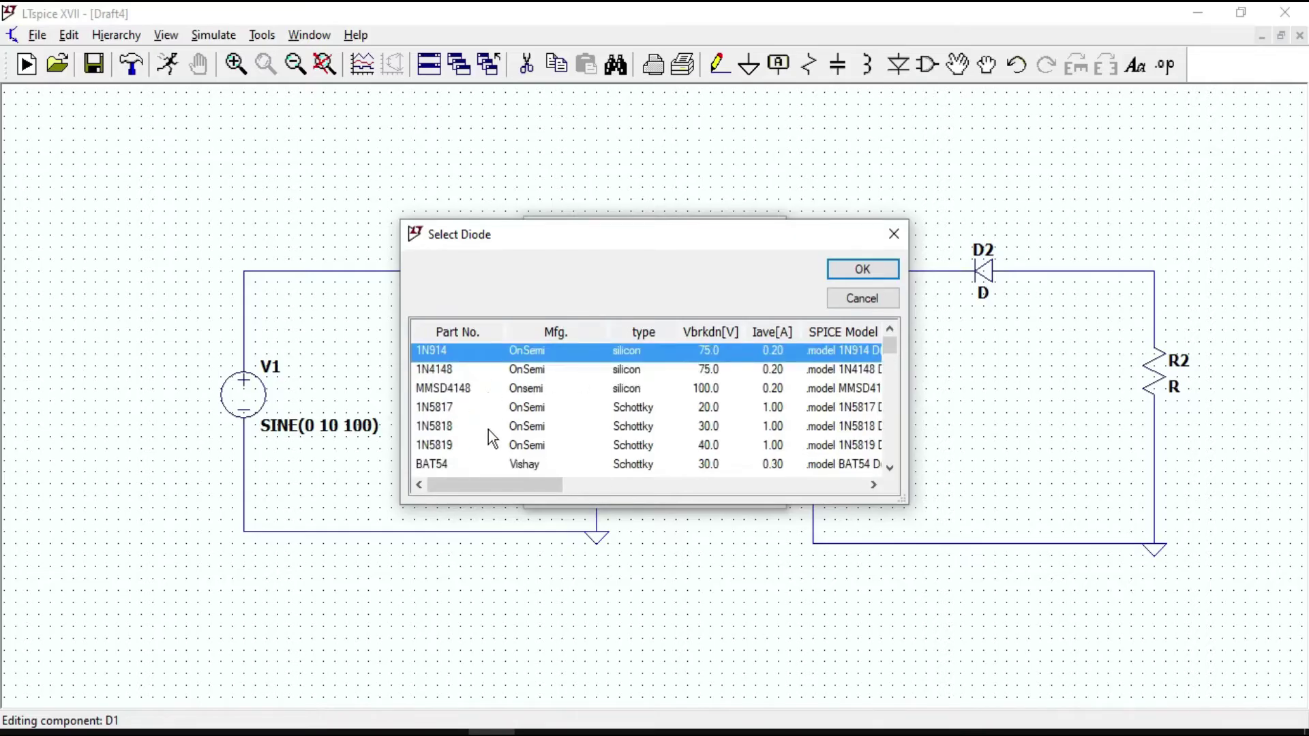
pyautogui.click(628, 371)
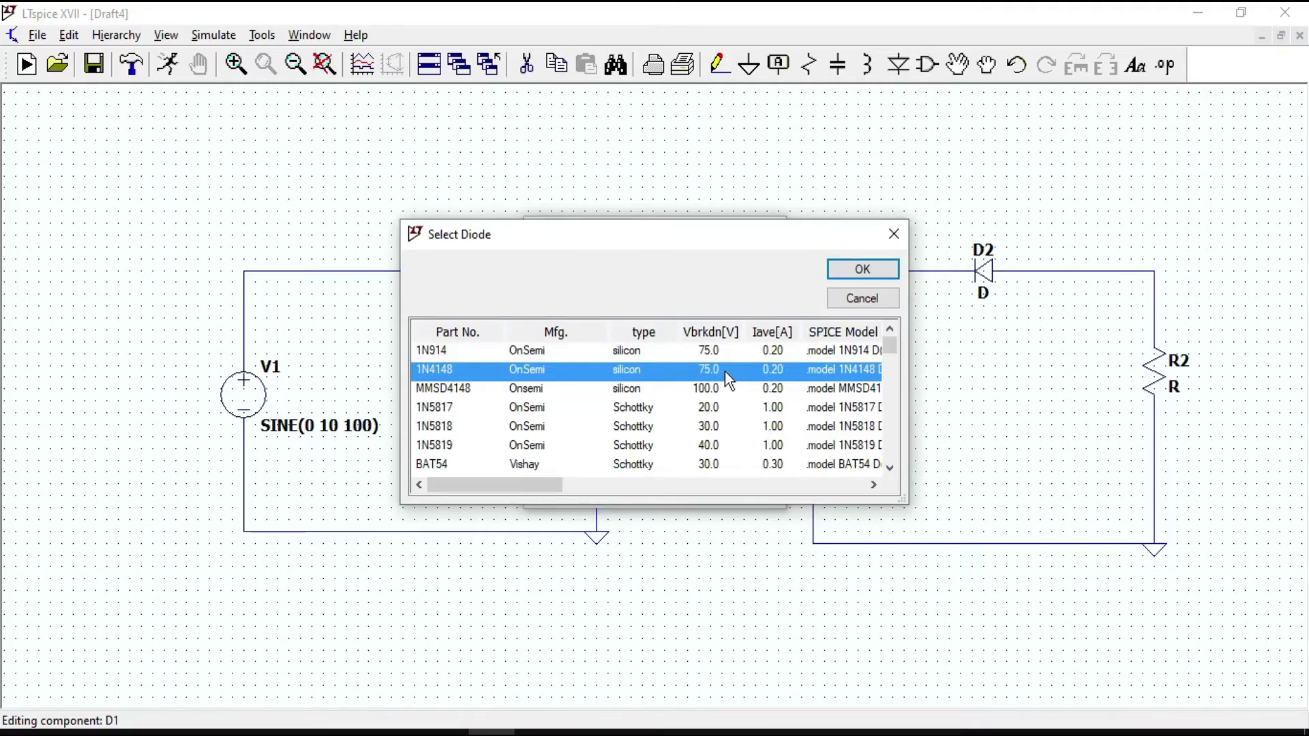
pyautogui.click(860, 268)
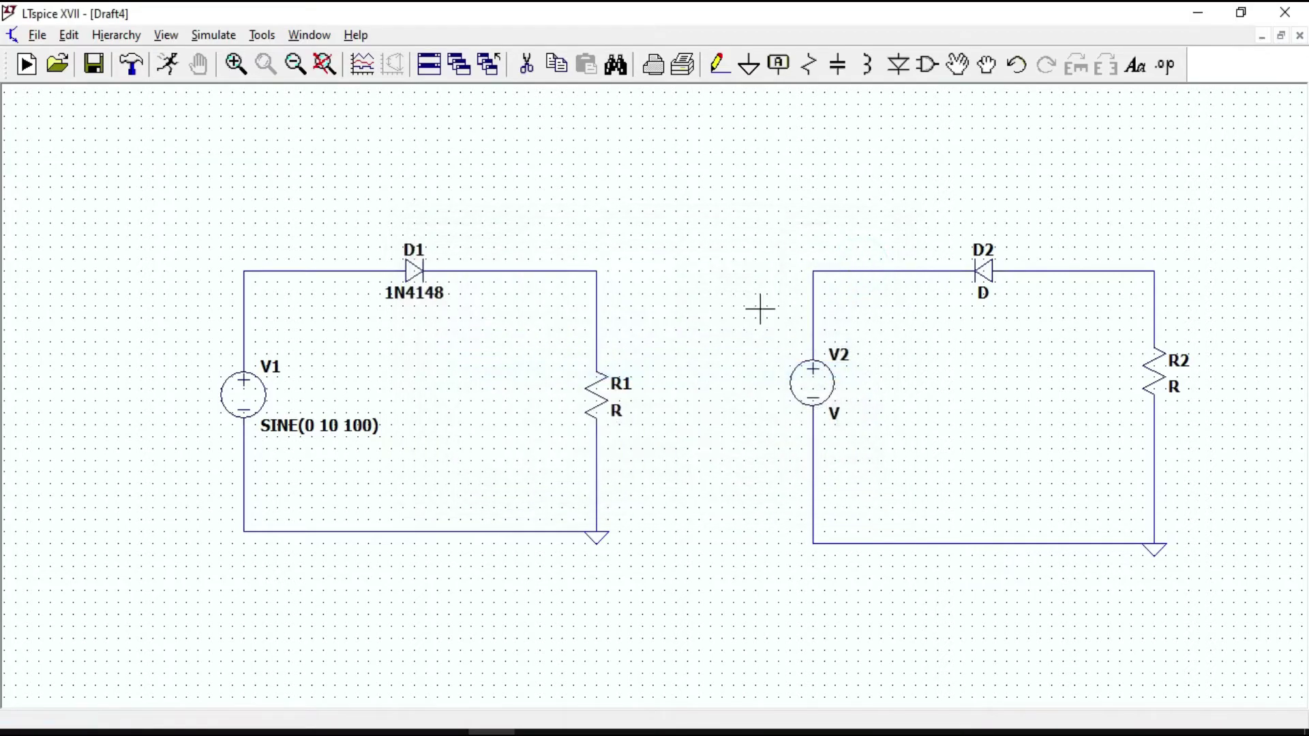
# Set the resistance of R1 to 1k
pyautogui.rightClick(607, 396)
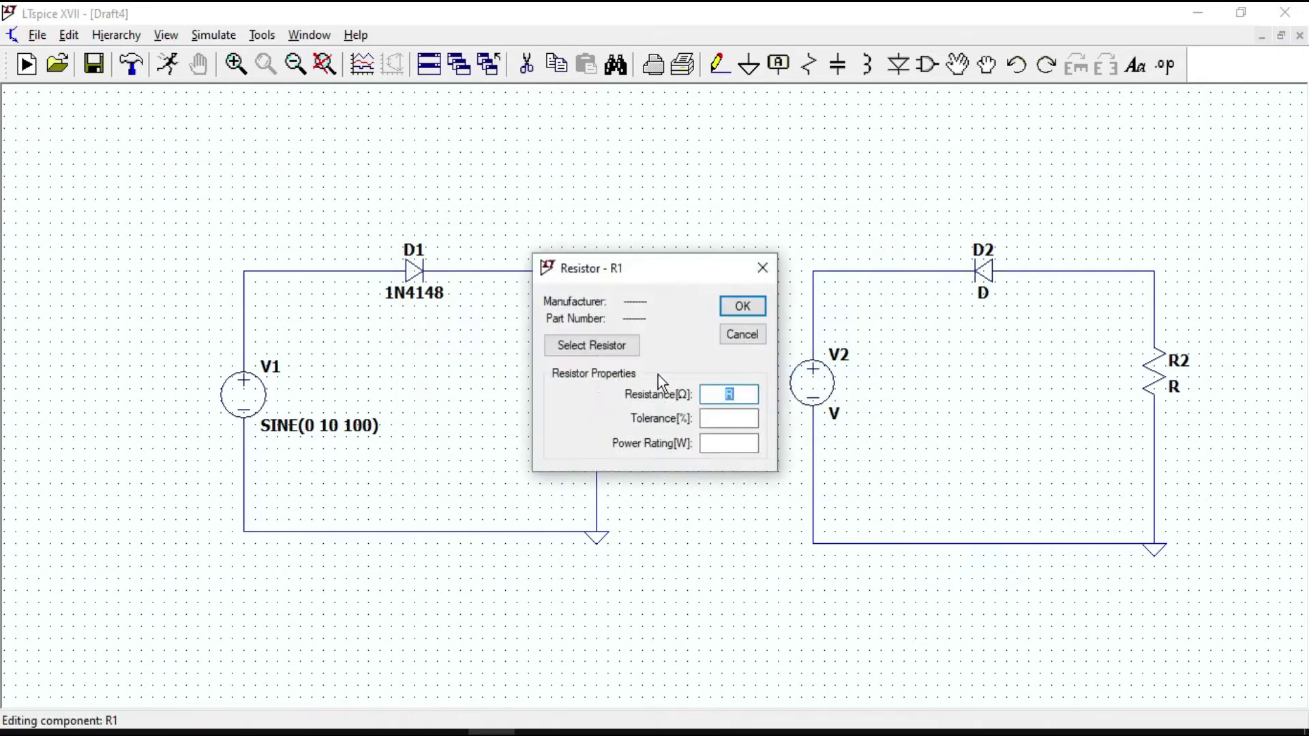
pyautogui.click(742, 307)
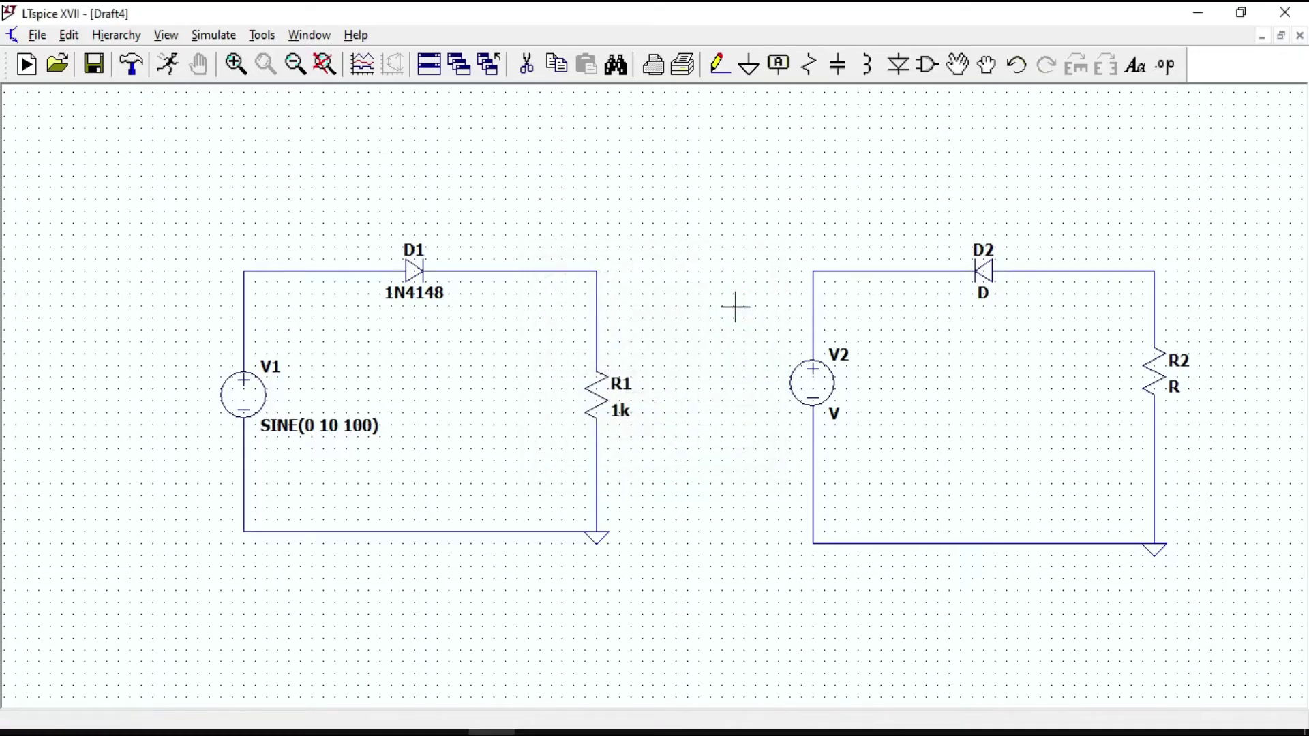
# Define V2 as a SINE source with 10 V amplitude and 100 Hz frequency
pyautogui.rightClick(818, 373)
pyautogui.click(778, 409)
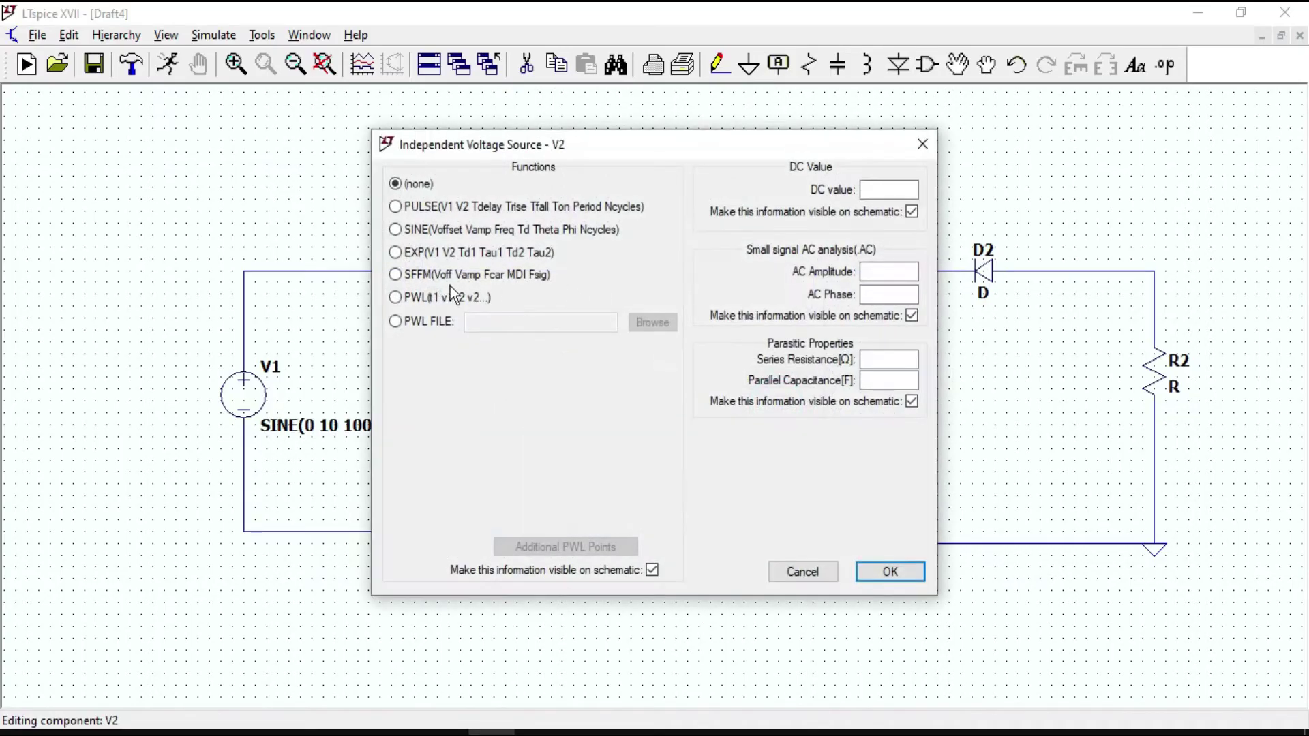
pyautogui.click(417, 230)
pyautogui.click(599, 388)
pyautogui.write('10')
pyautogui.click(638, 412)
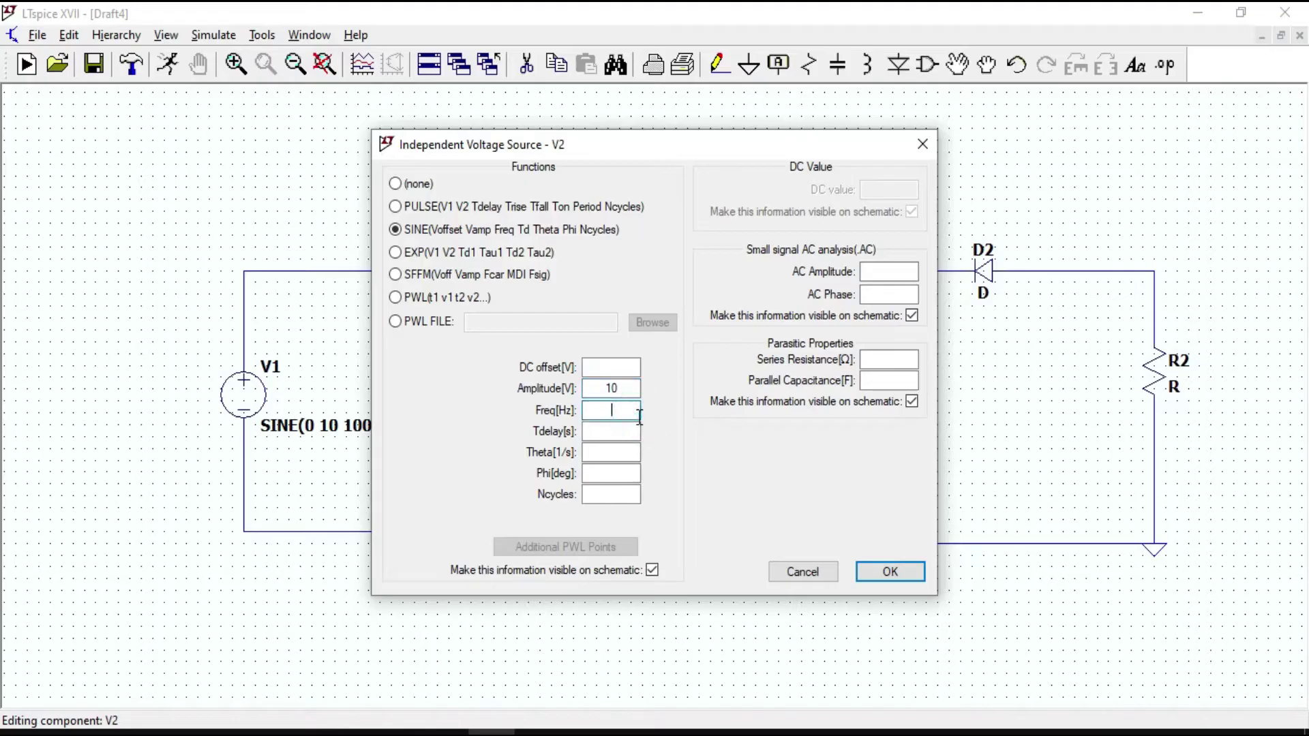
pyautogui.press('Return')
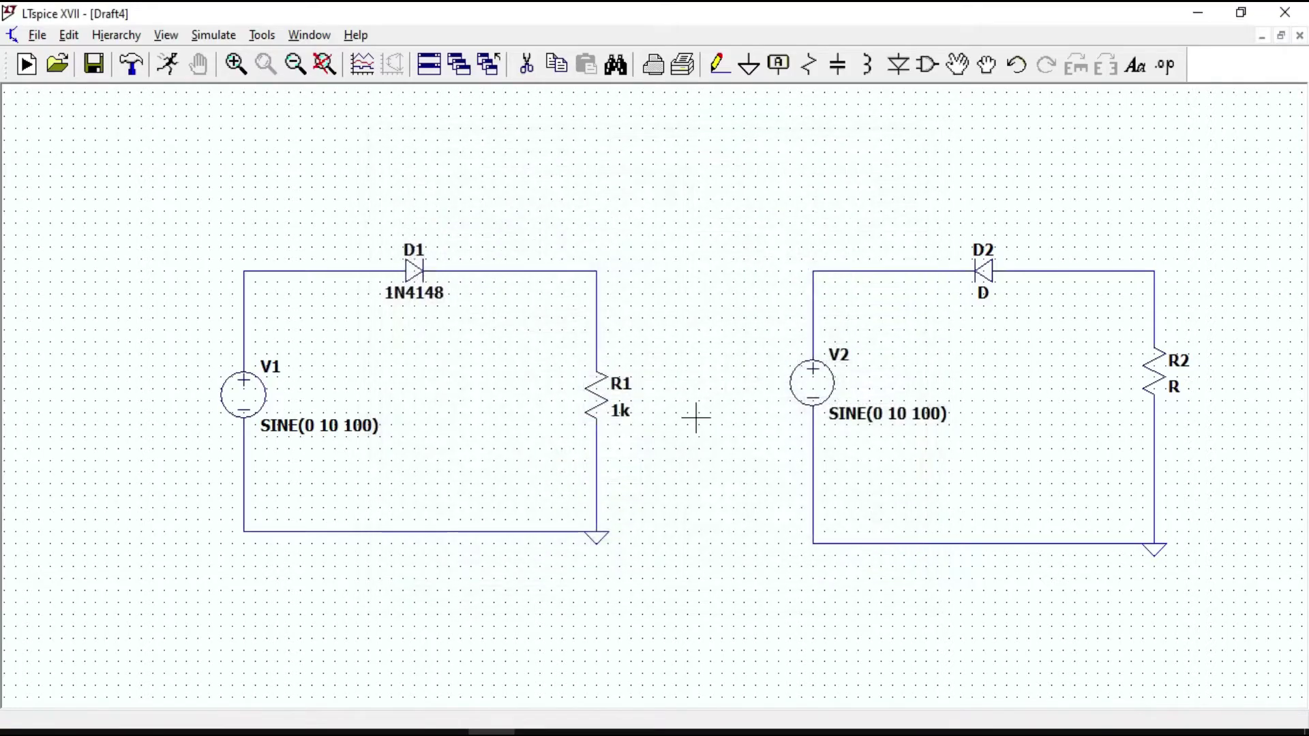
# Assign the OnSemi 1N4148 silicon diode model to D2
pyautogui.rightClick(997, 274)
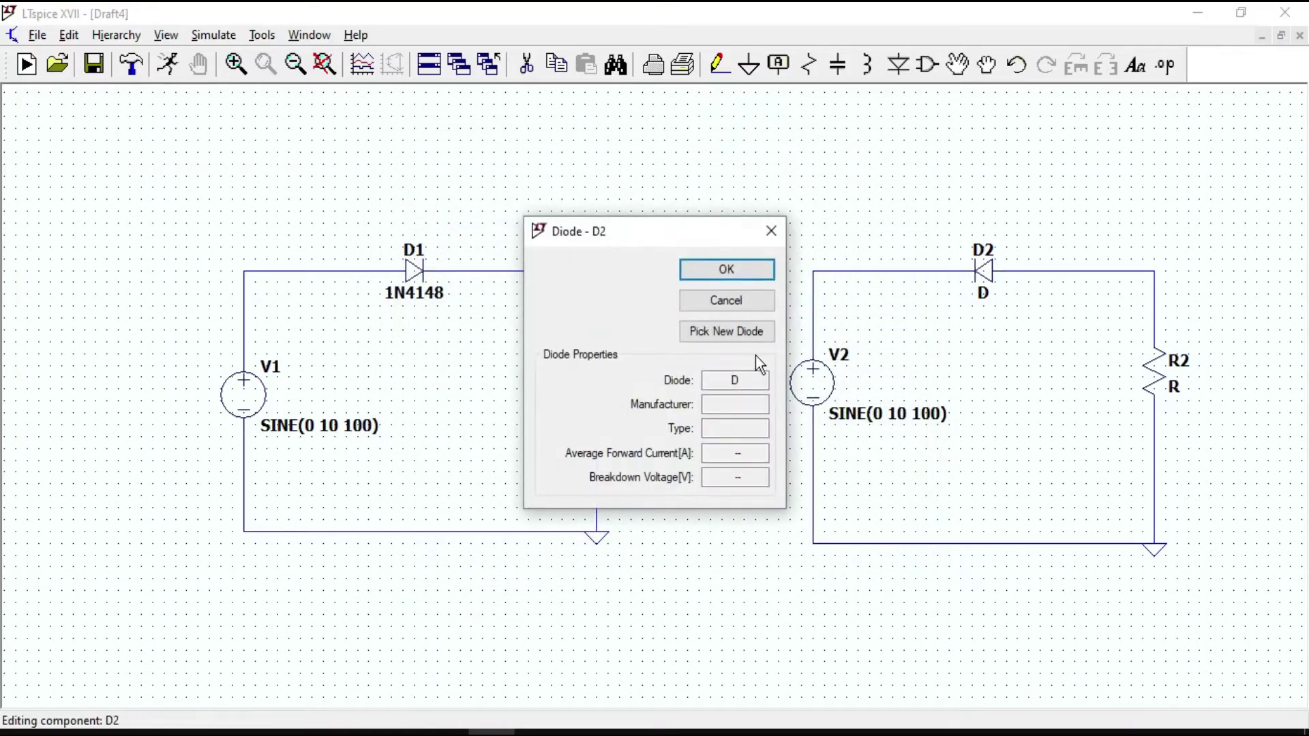
pyautogui.click(737, 336)
pyautogui.click(646, 374)
pyautogui.click(863, 269)
# Set the resistance of R2 to 1k
pyautogui.rightClick(1151, 377)
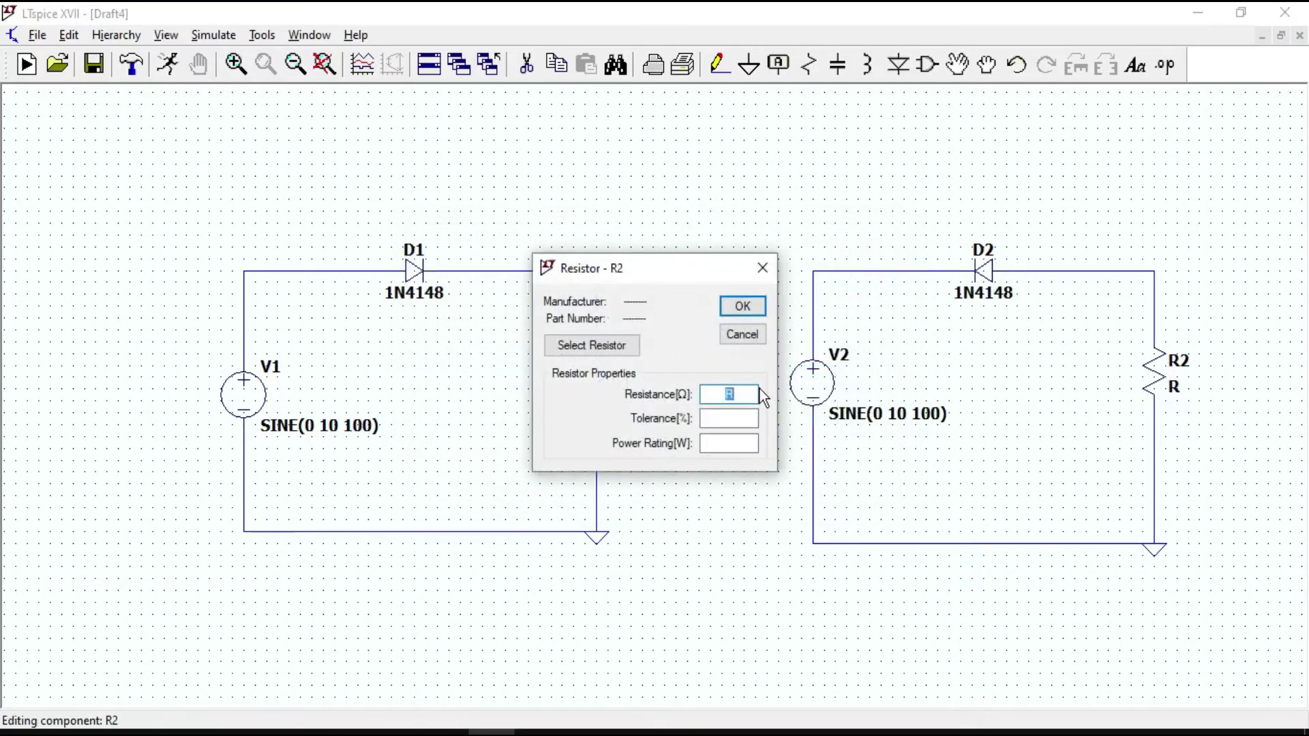
pyautogui.write('1k')
pyautogui.press('Return')
# Define a transient analysis with a stop time of 0.05 and place its directive below and between the two circuits
pyautogui.click(217, 36)
pyautogui.click(303, 229)
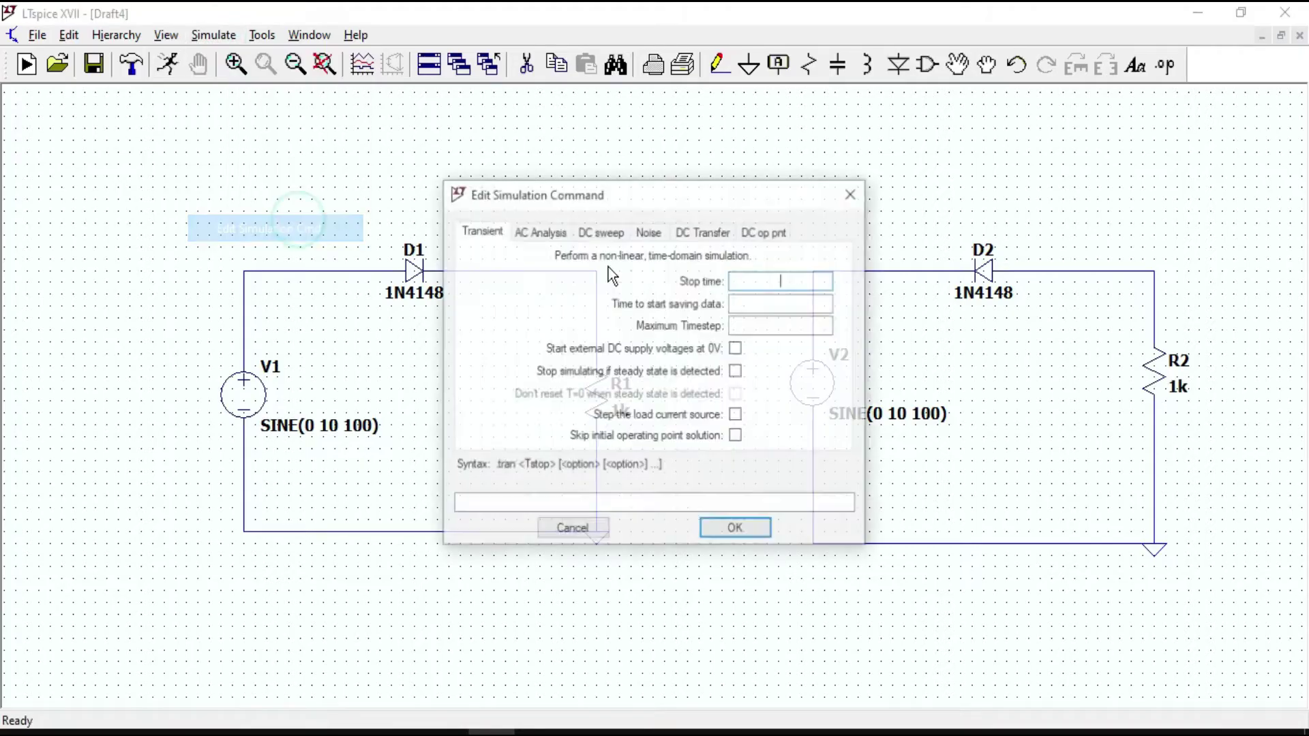
pyautogui.write('0.05')
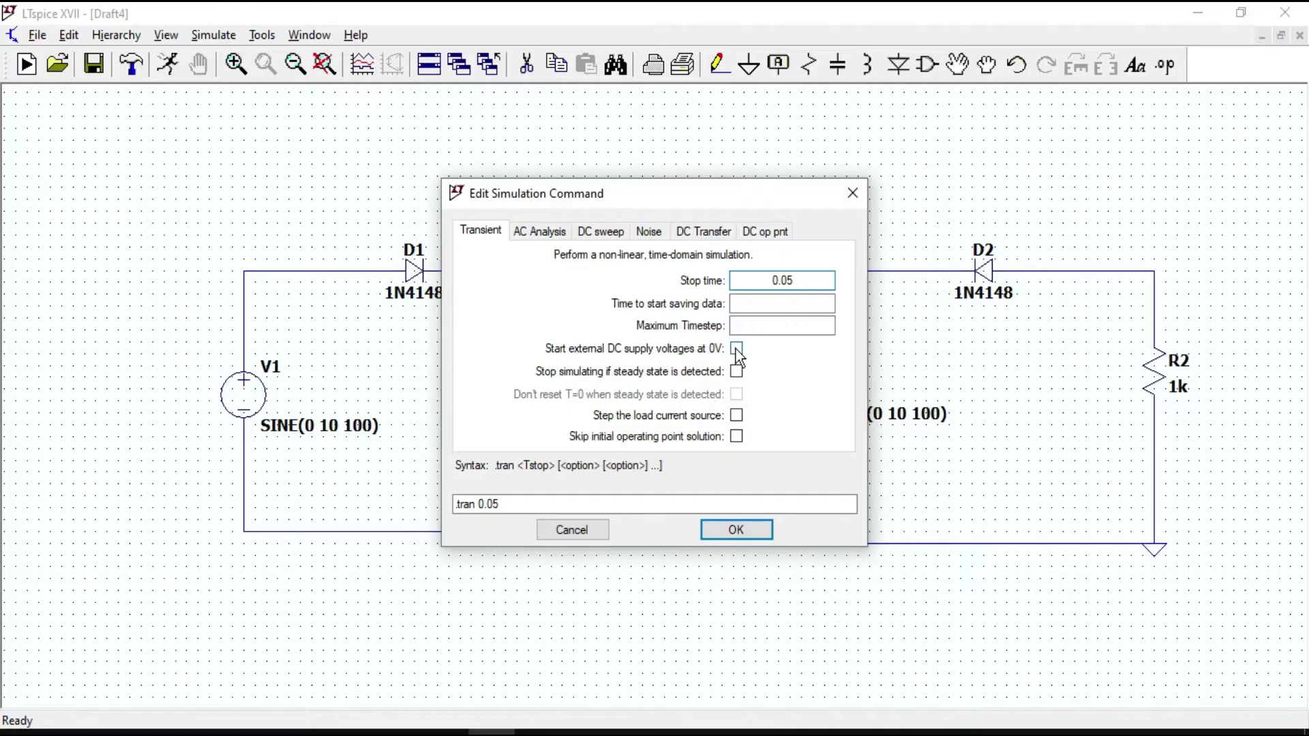
pyautogui.click(760, 529)
pyautogui.click(674, 603)
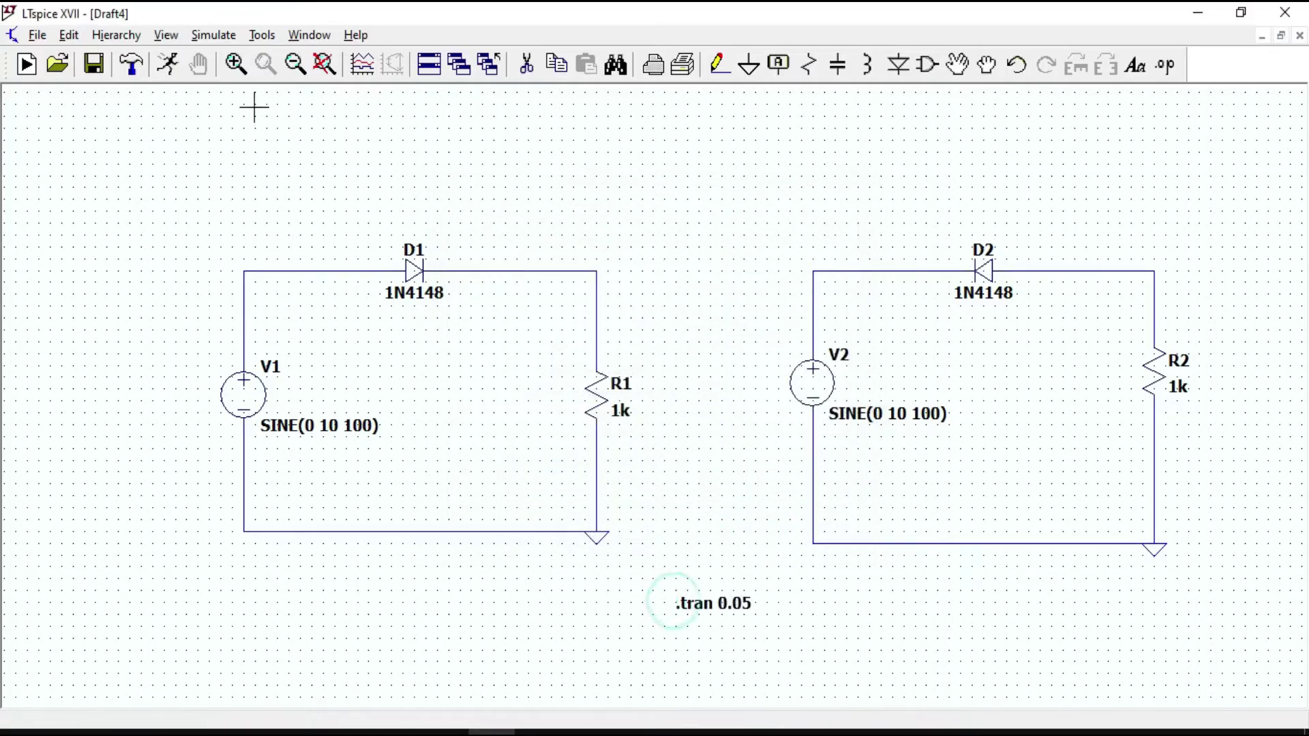
# Run the simulation and plot the first circuit's source voltage and the output voltage across R1
pyautogui.click(168, 64)
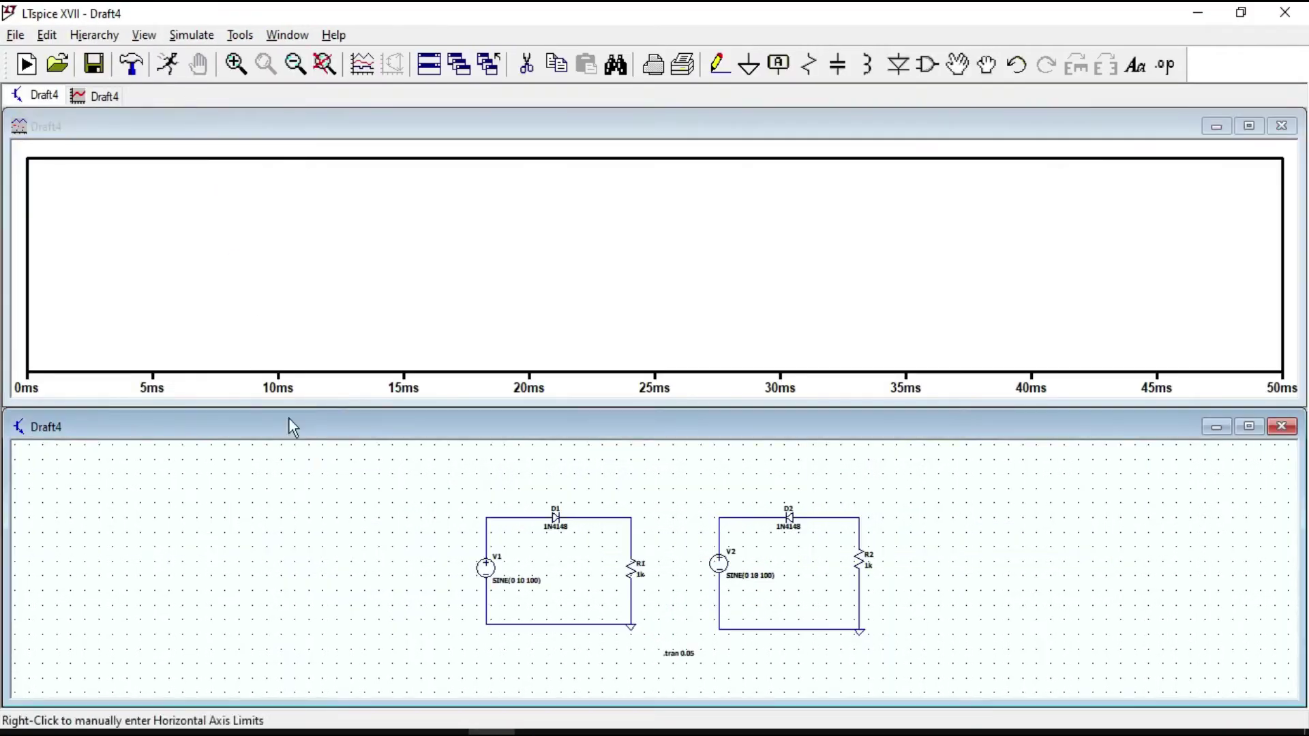
pyautogui.click(489, 533)
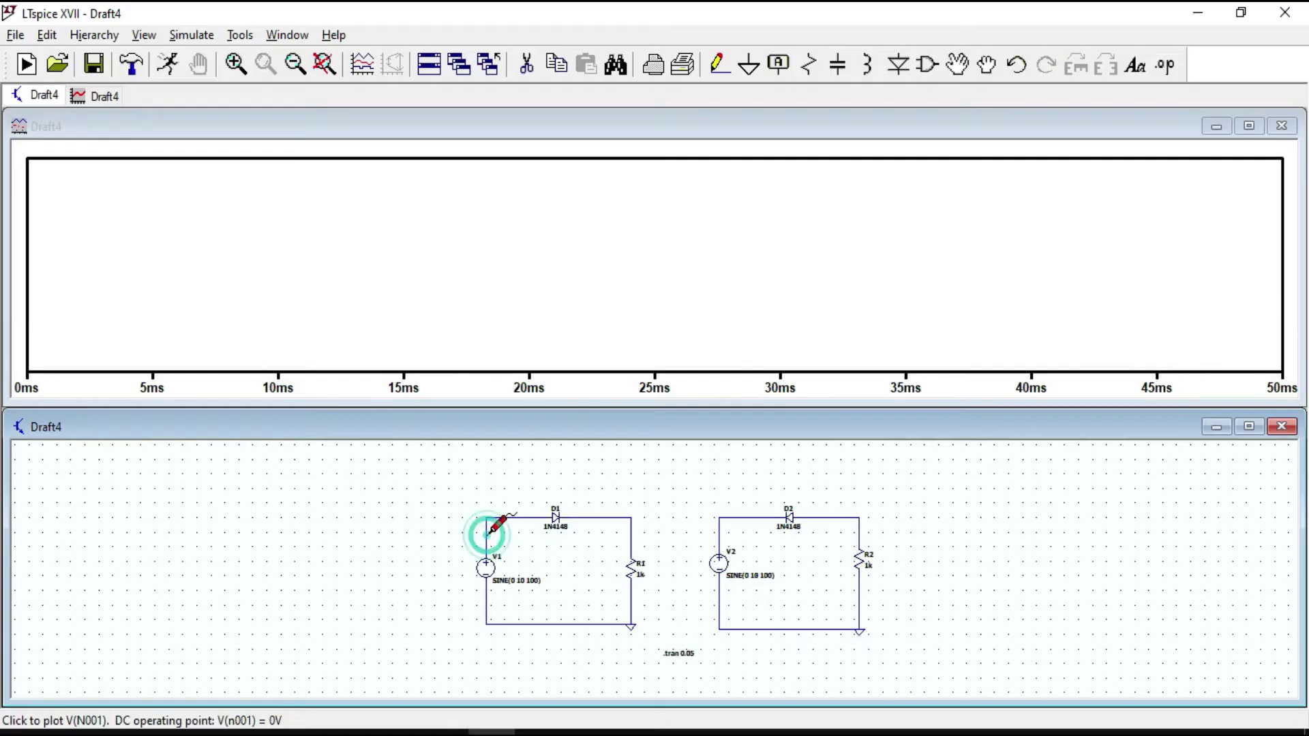
pyautogui.click(631, 532)
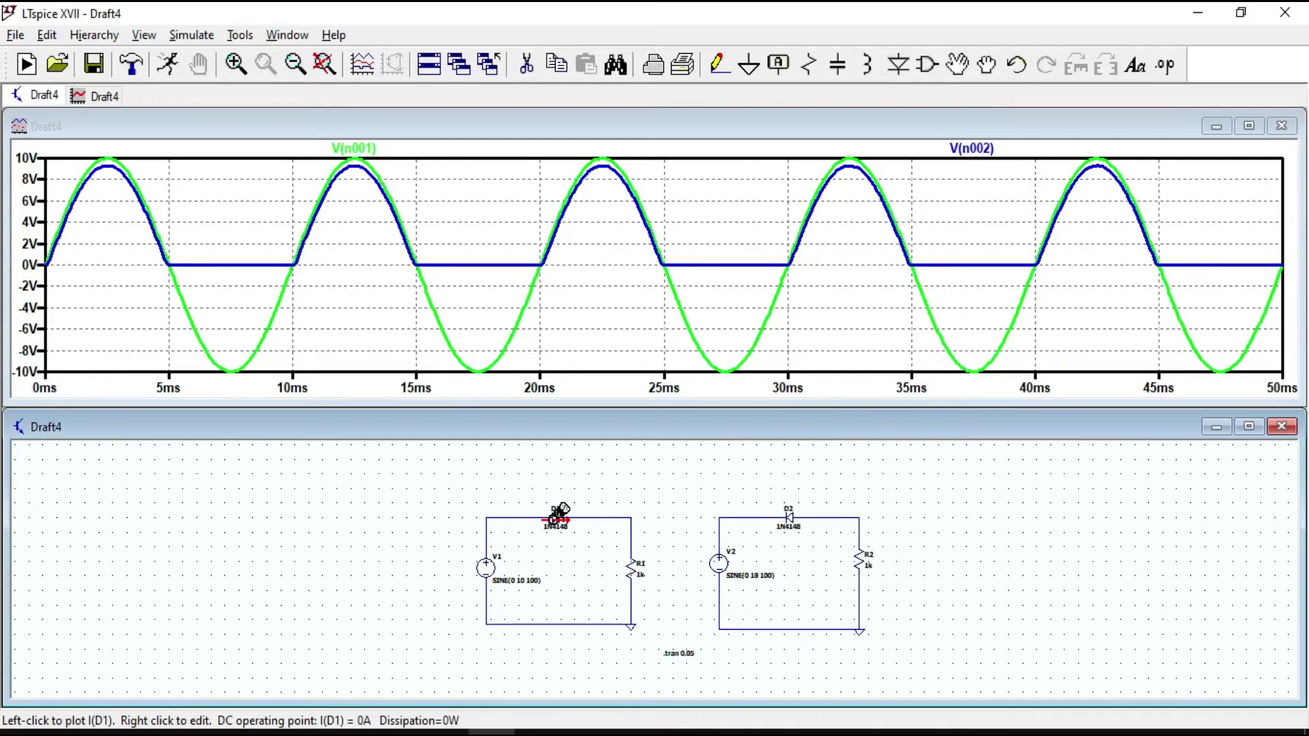
pyautogui.scroll(3, 558, 513)
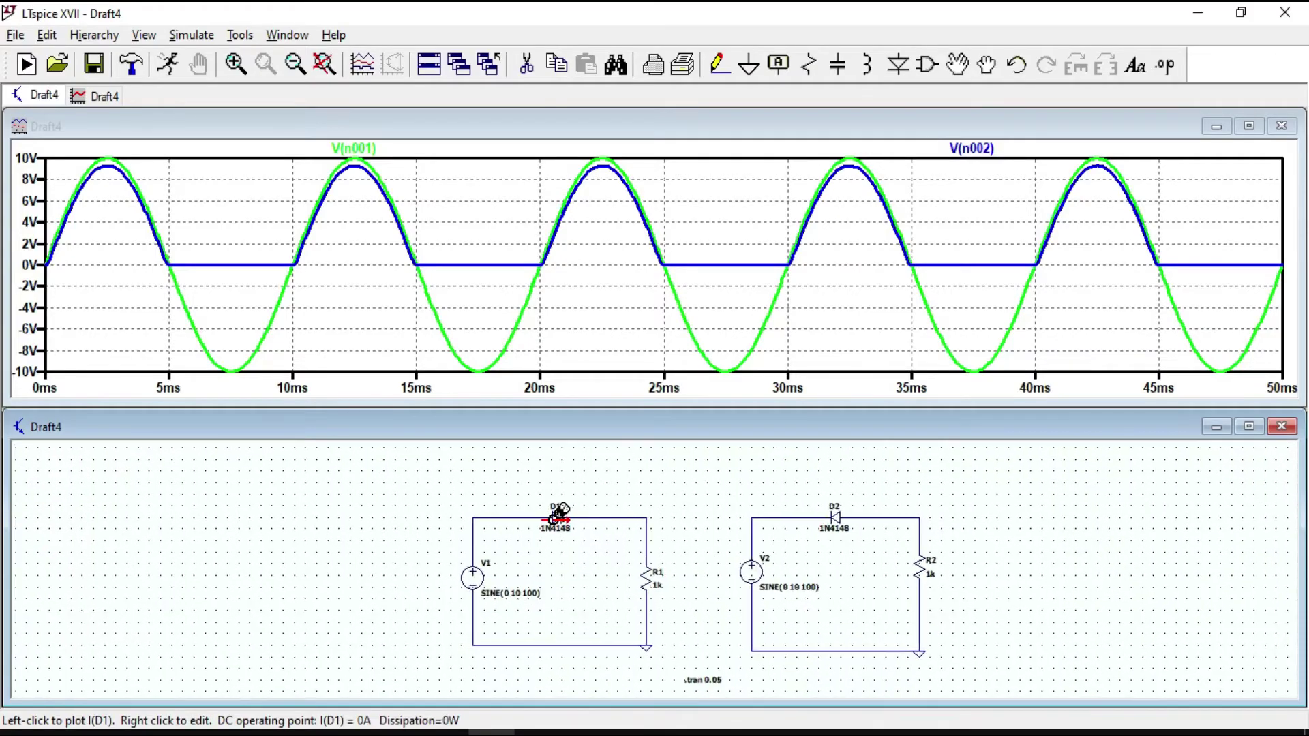
pyautogui.scroll(-1, 557, 513)
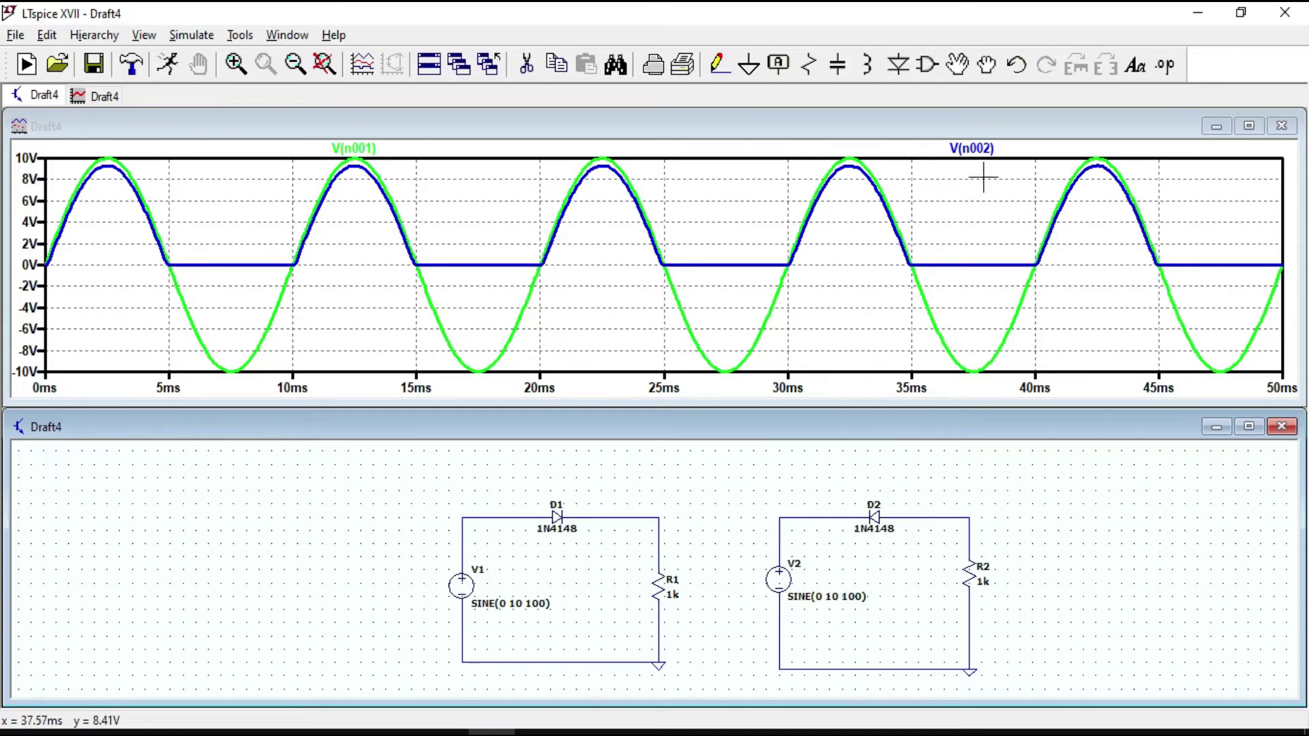
# Measure the positive peak of the V(n002) output waveform near 22.5 ms with a trace cursor
pyautogui.click(972, 147)
pyautogui.moveTo(672, 264); pyautogui.dragTo(601, 165)
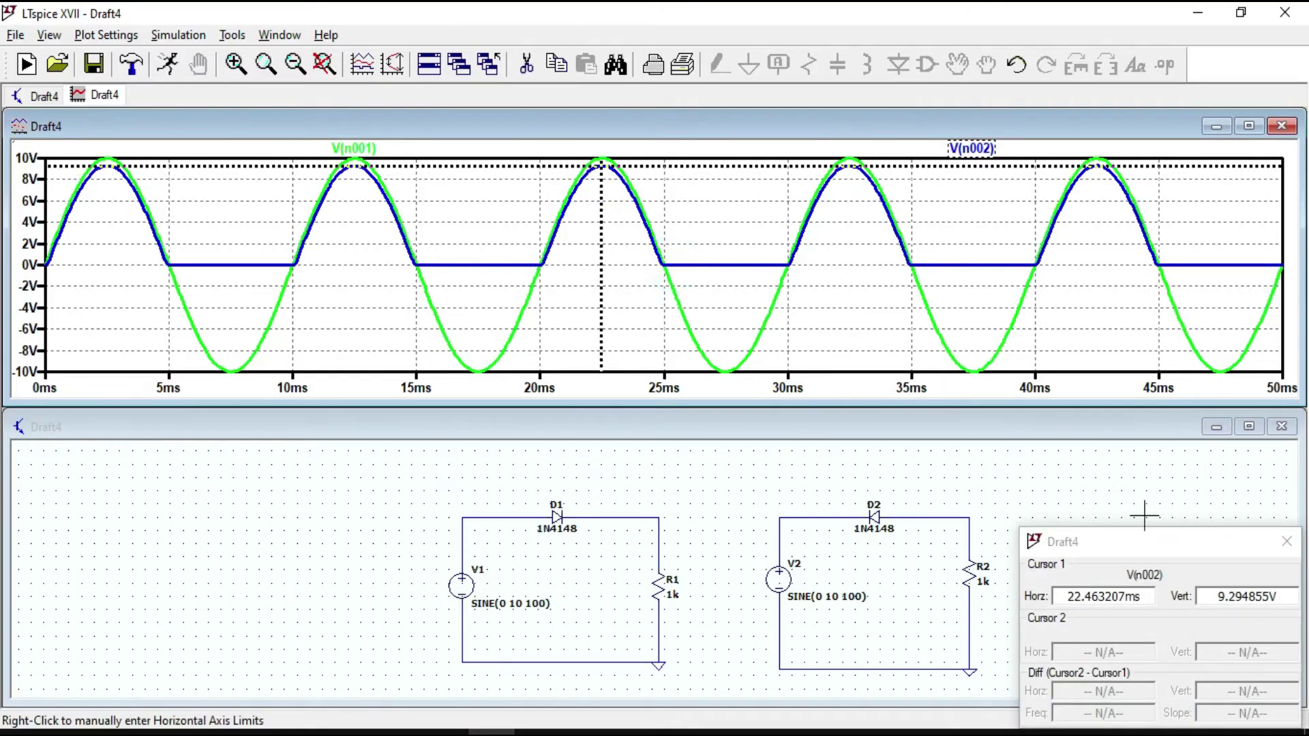
pyautogui.moveTo(1218, 597); pyautogui.dragTo(1255, 597)
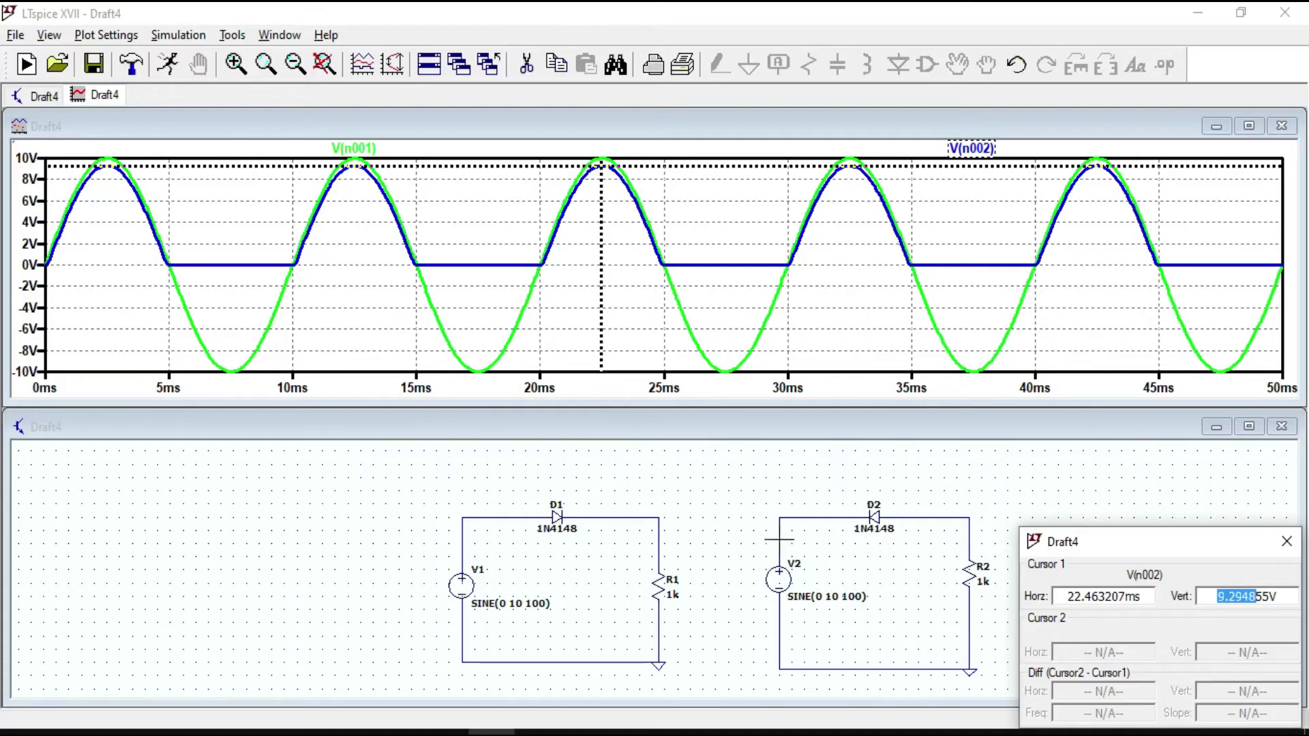
# Replace the plotted traces with the second circuit's source voltage and the output voltage across R2
pyautogui.click(780, 542)
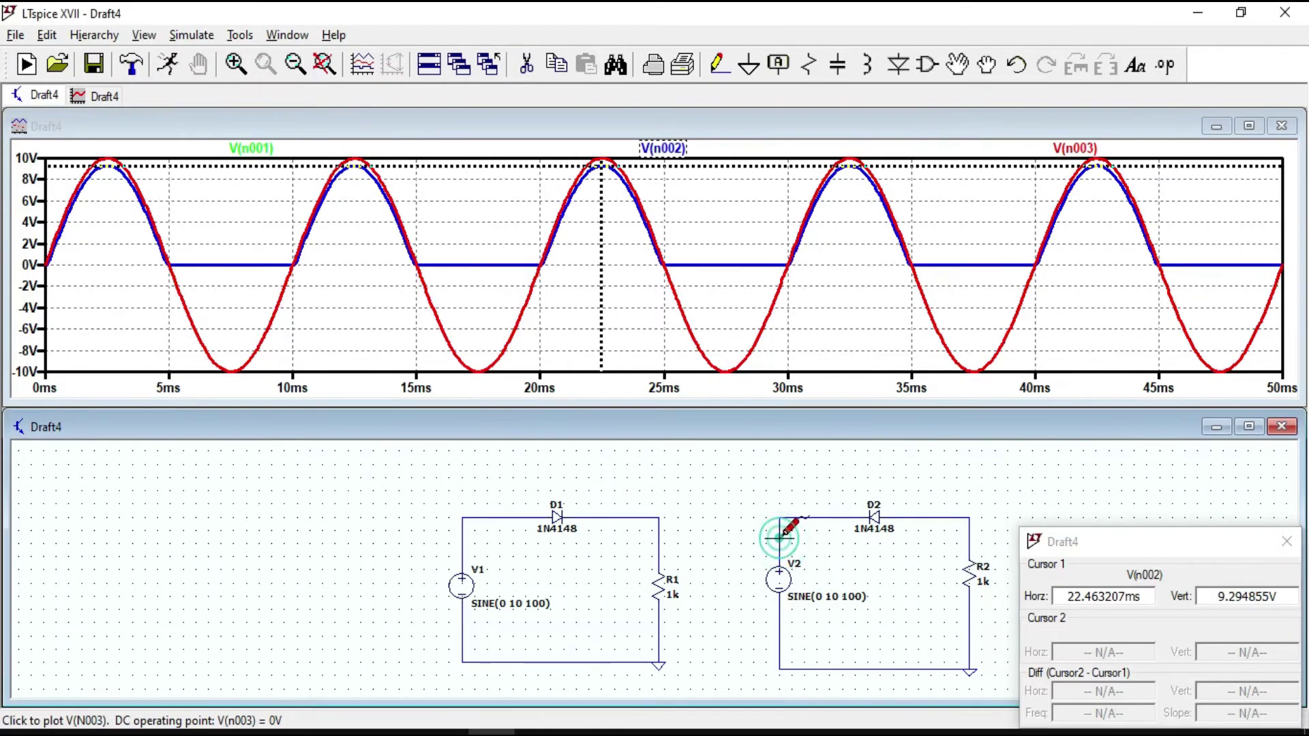
pyautogui.click(773, 539)
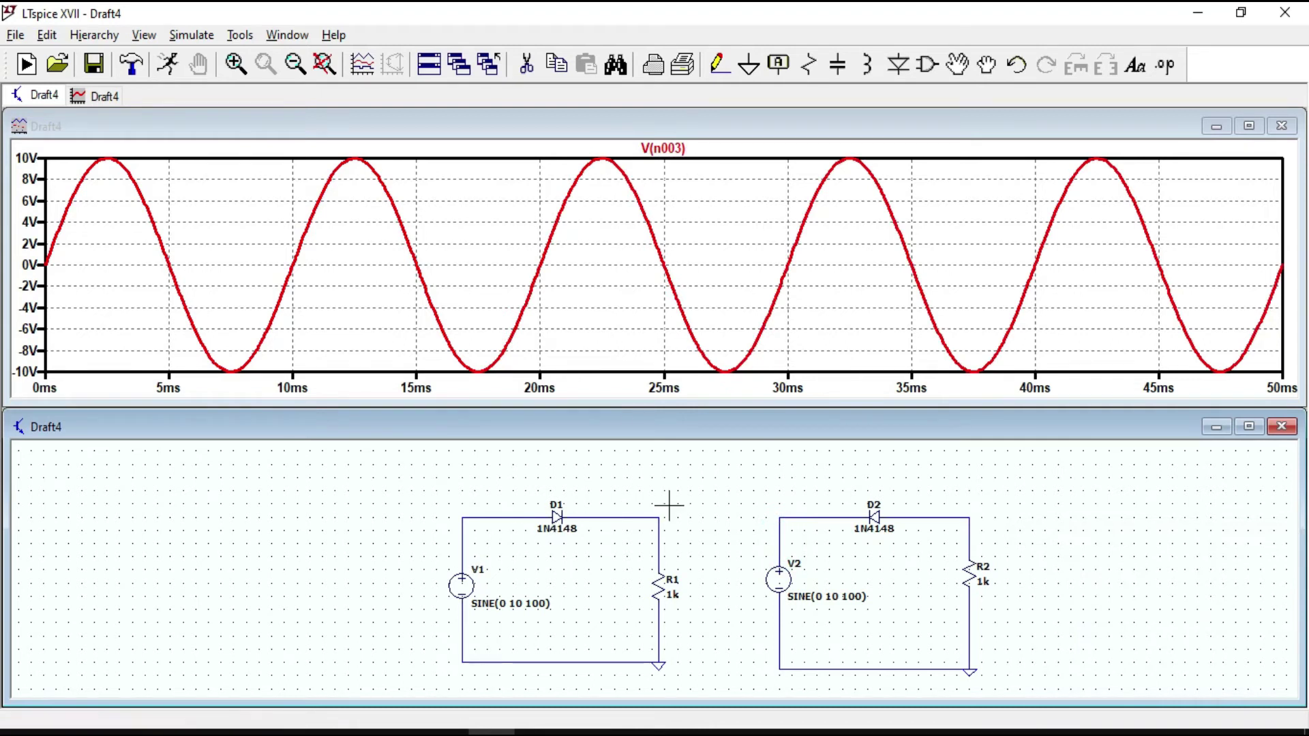
pyautogui.click(972, 518)
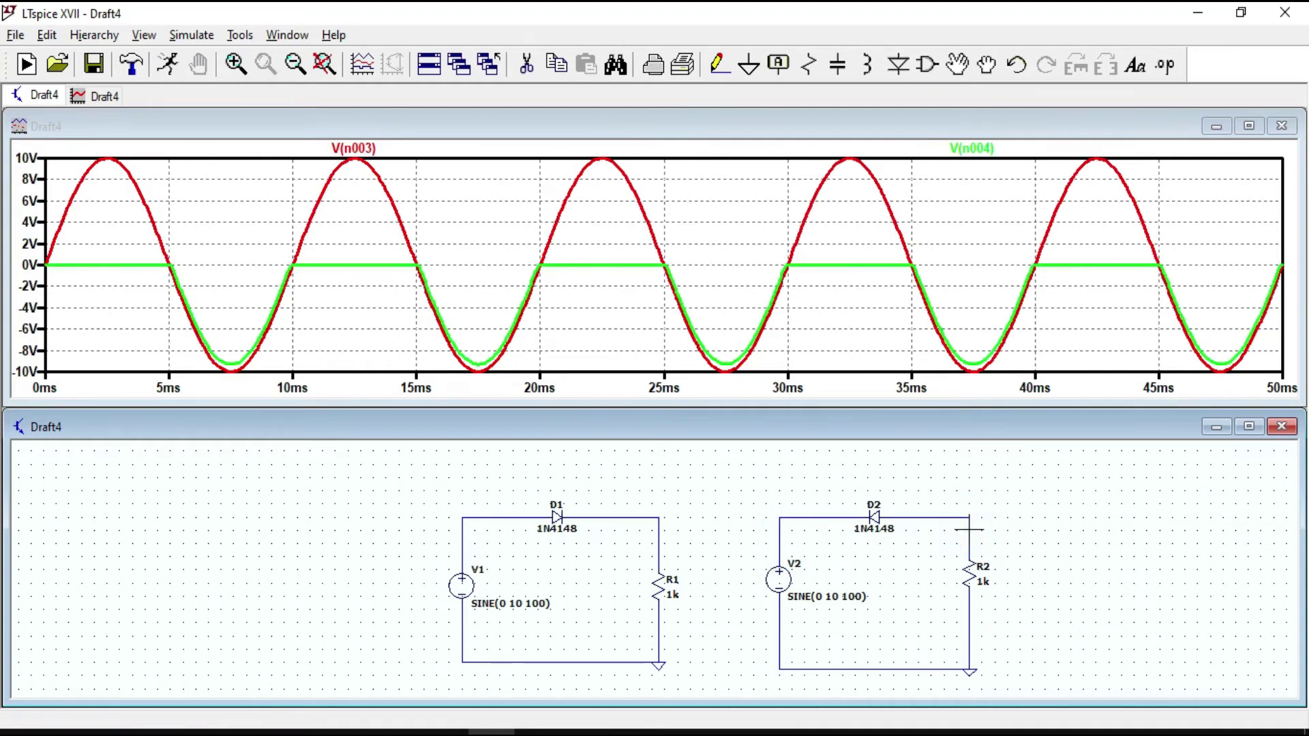
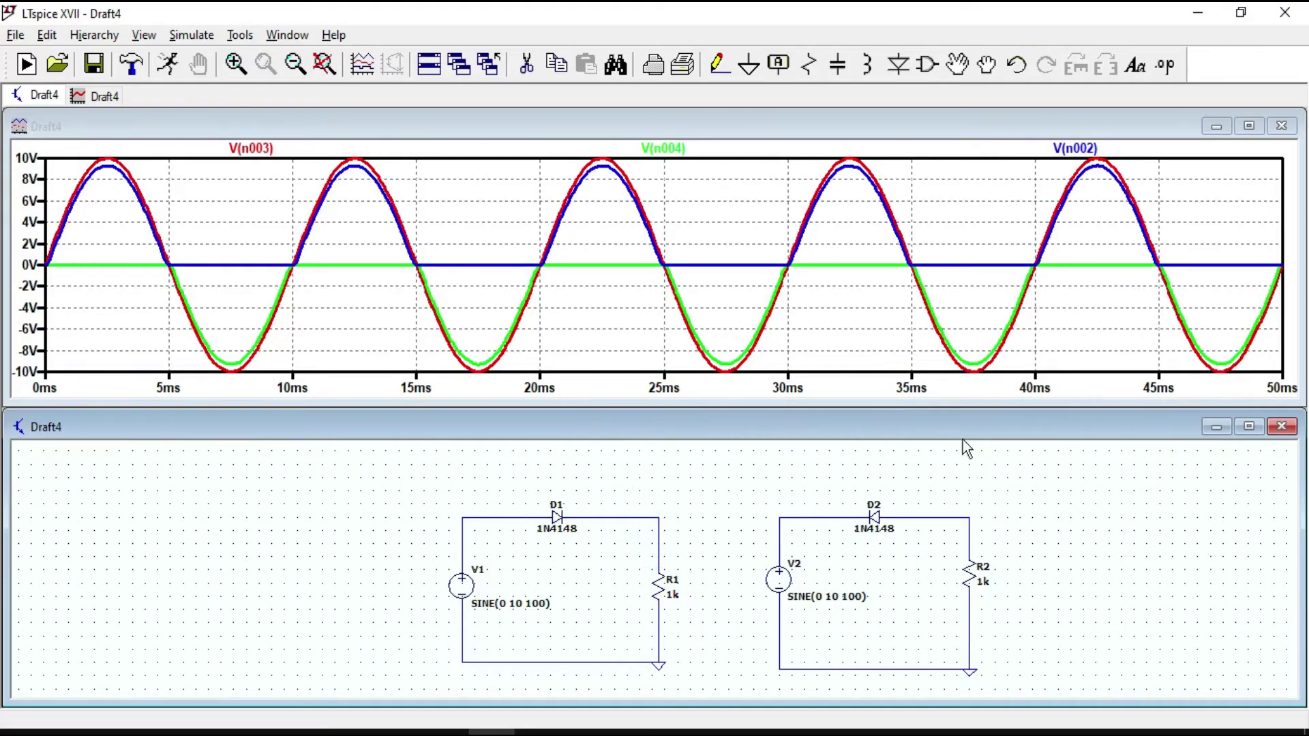
# Maximize the schematic, create a new blank schematic and place one voltage source in its left part
pyautogui.click(1249, 426)
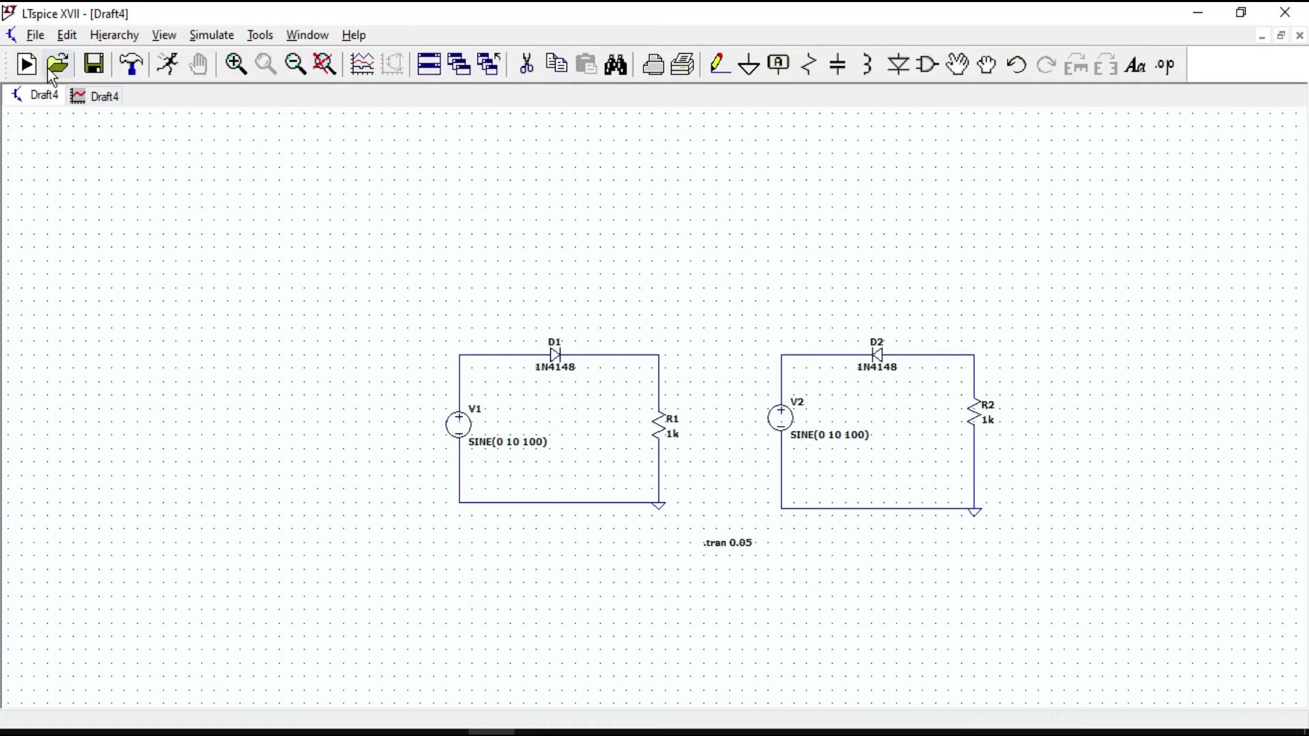
pyautogui.click(27, 66)
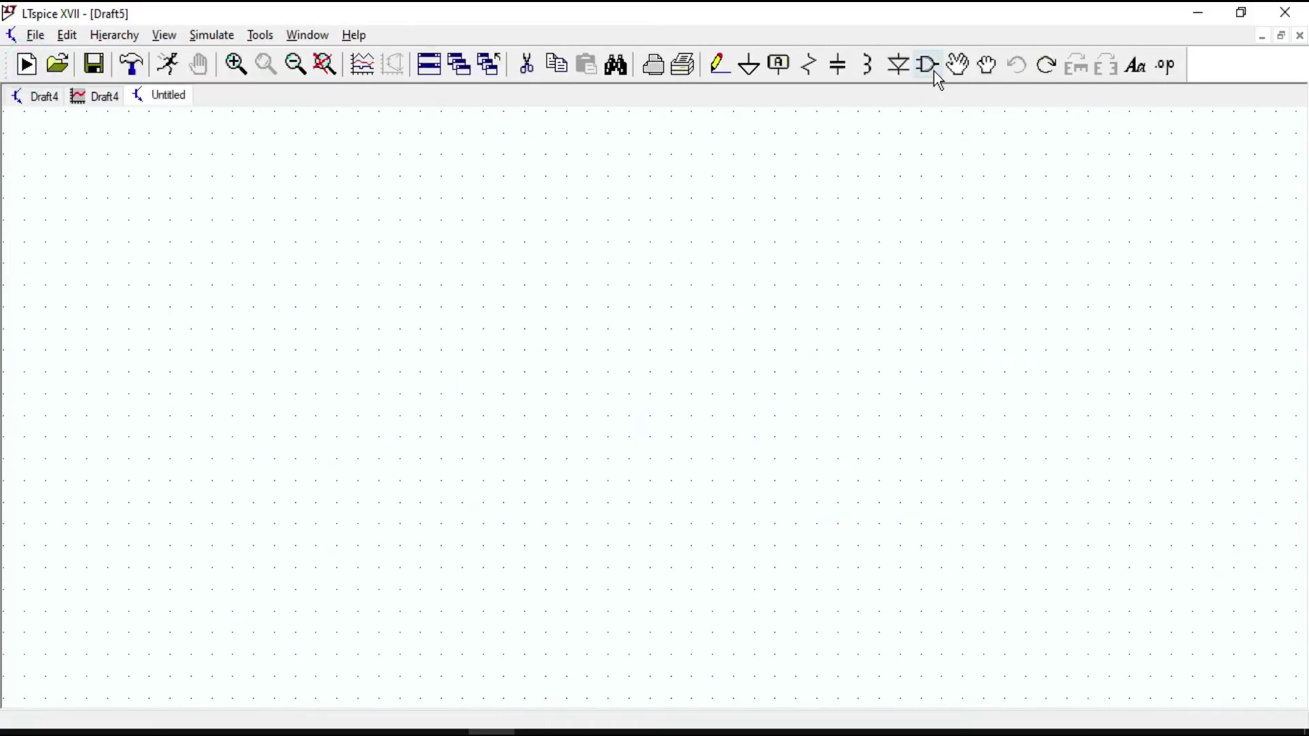
pyautogui.click(935, 71)
pyautogui.click(757, 558)
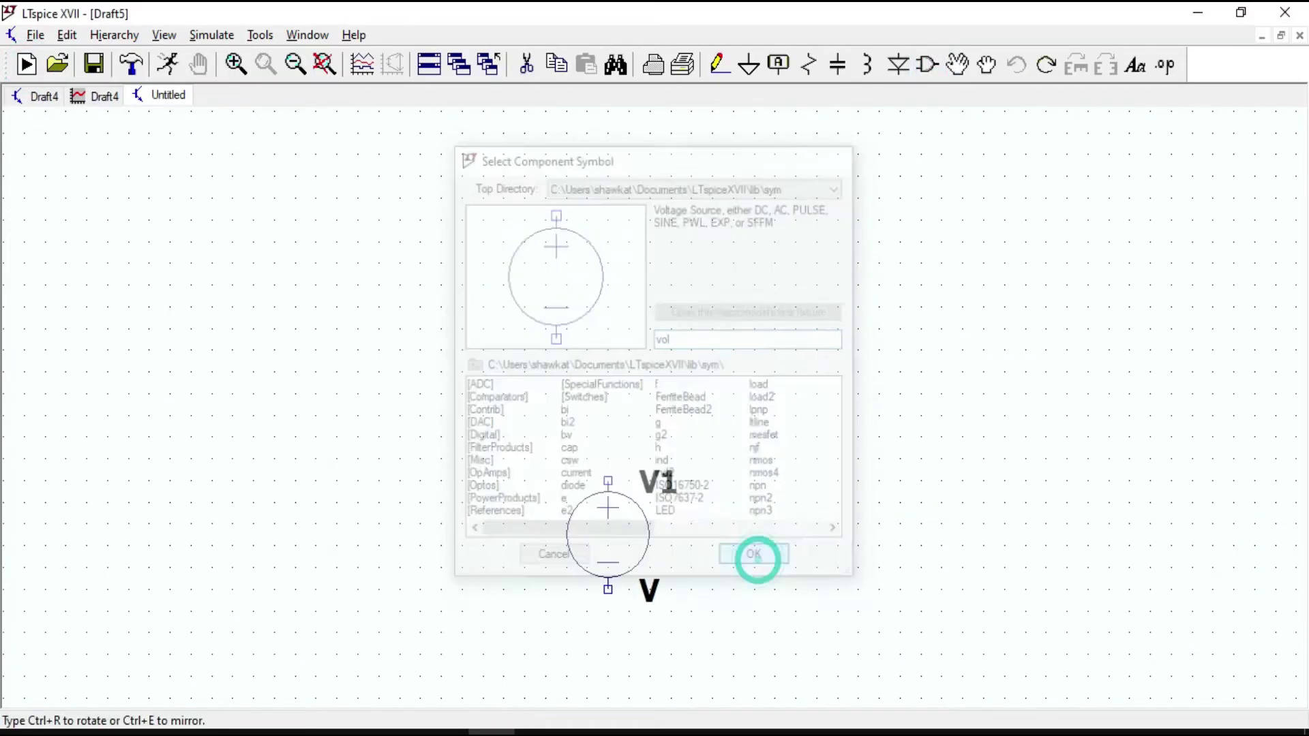
pyautogui.click(301, 379)
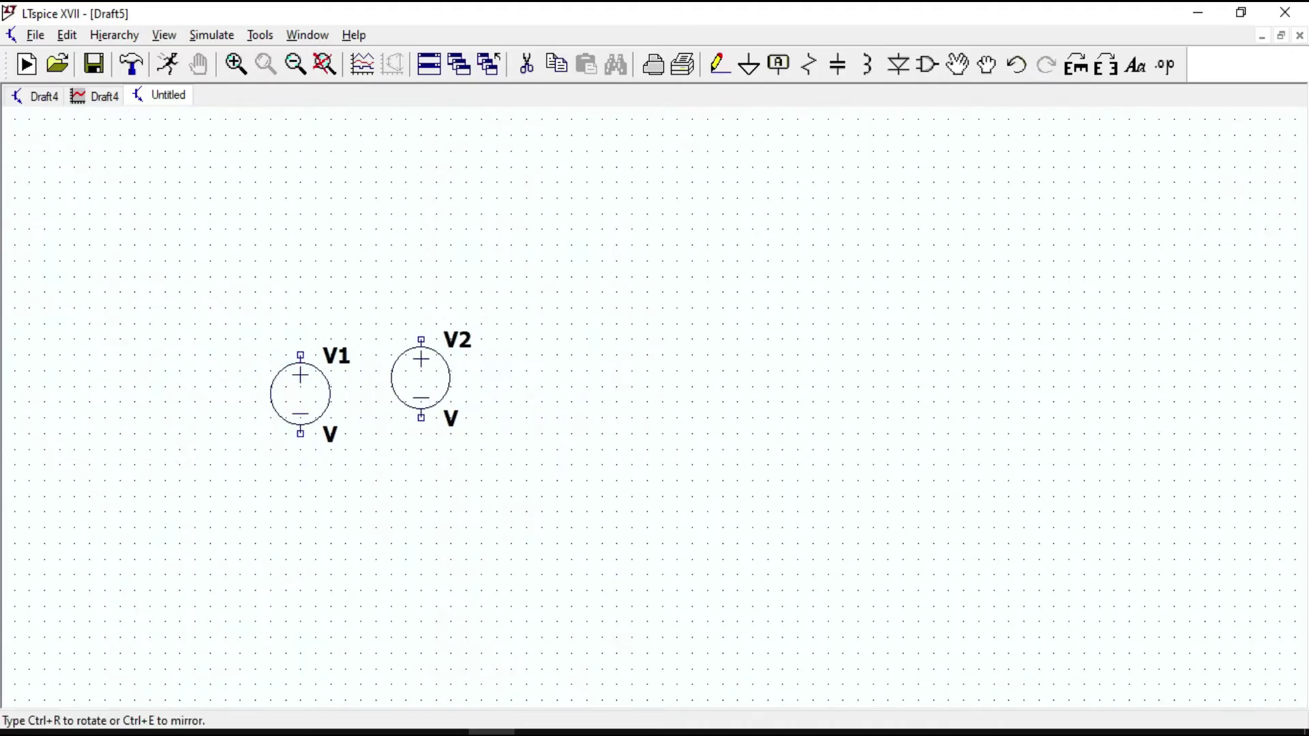
pyautogui.press('Escape')
# Place a downward-pointing vertical diode to the right of V1 and a horizontal resistor above and between them
pyautogui.click(898, 65)
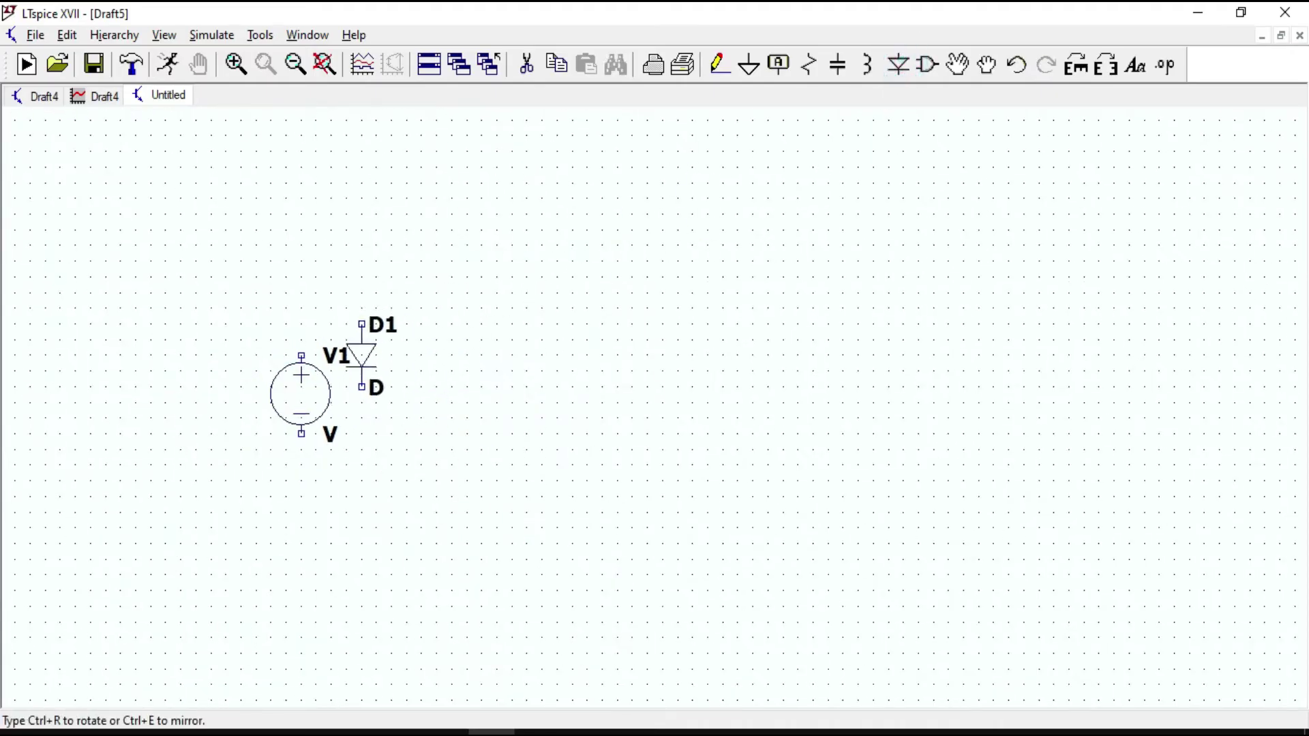
pyautogui.click(708, 386)
pyautogui.press('Escape')
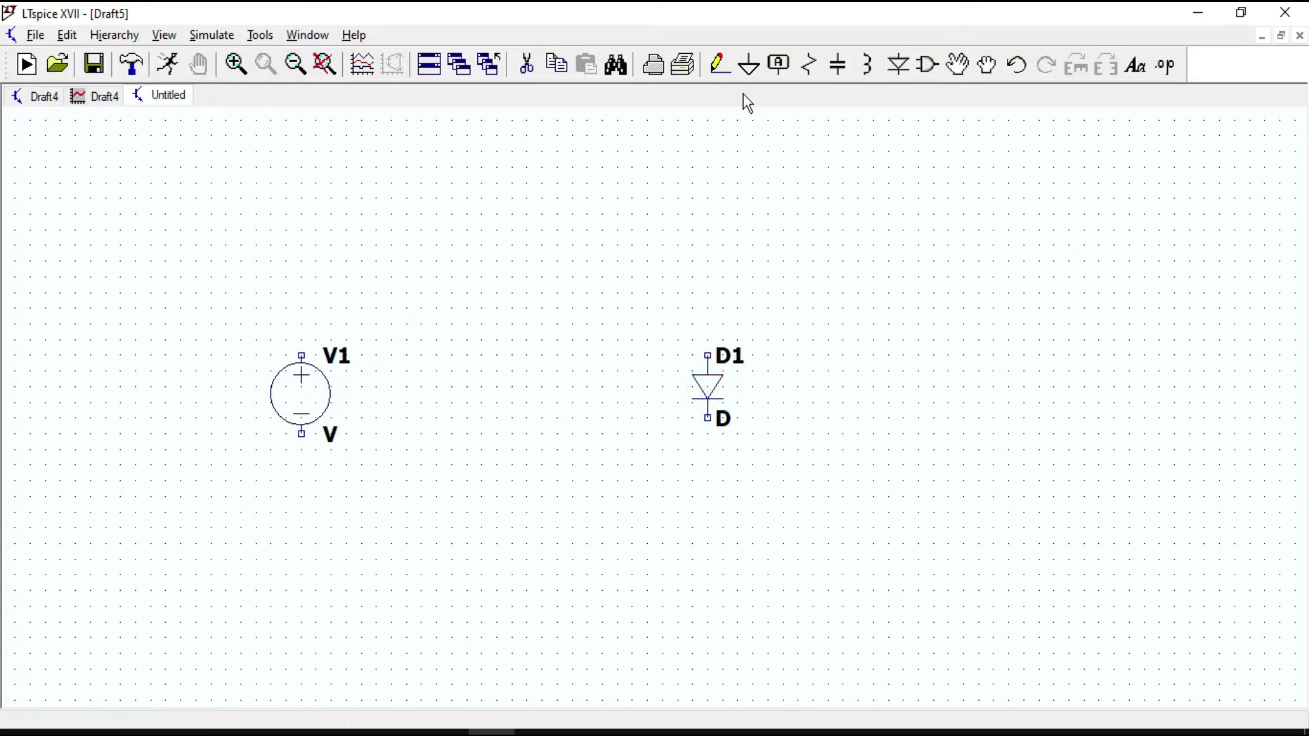
pyautogui.click(810, 65)
pyautogui.hotkey('ctrl', 'r')
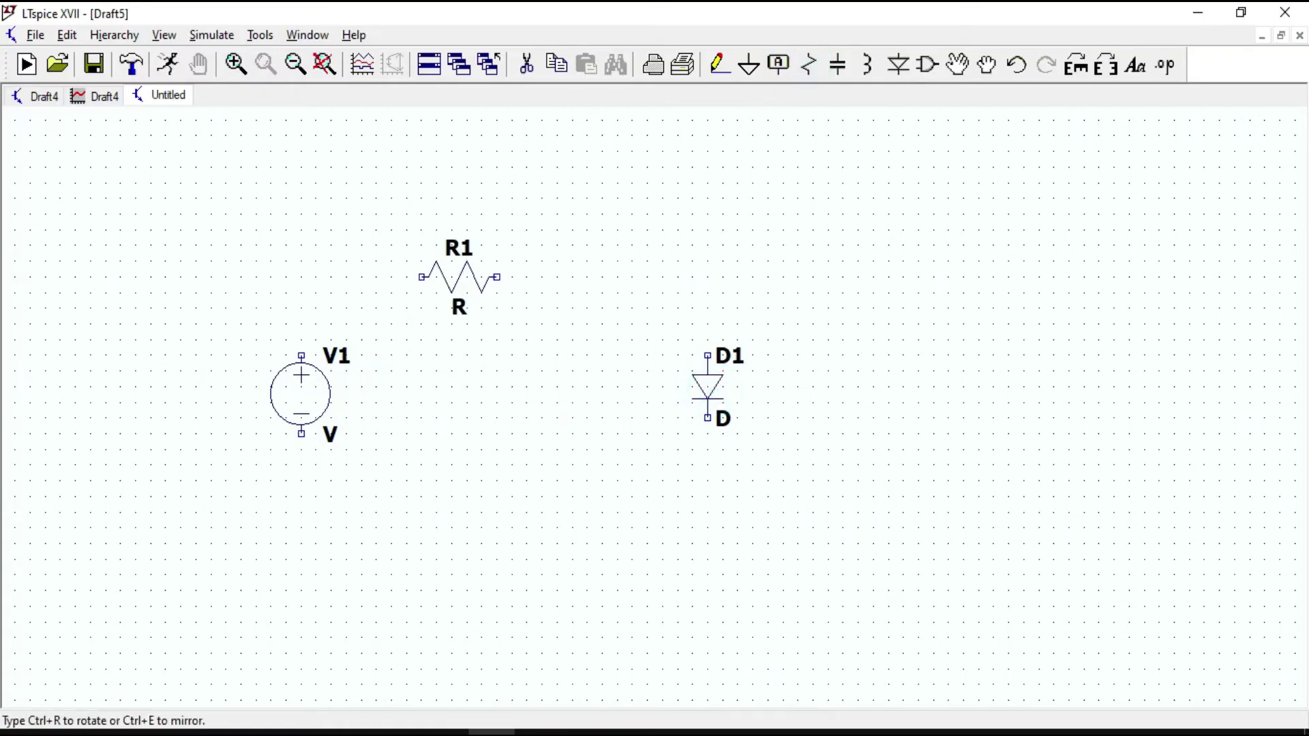
pyautogui.click(517, 259)
# Wire V1, R1 and D1 into a closed rectangular series loop with a return wire along the bottom
pyautogui.click(719, 65)
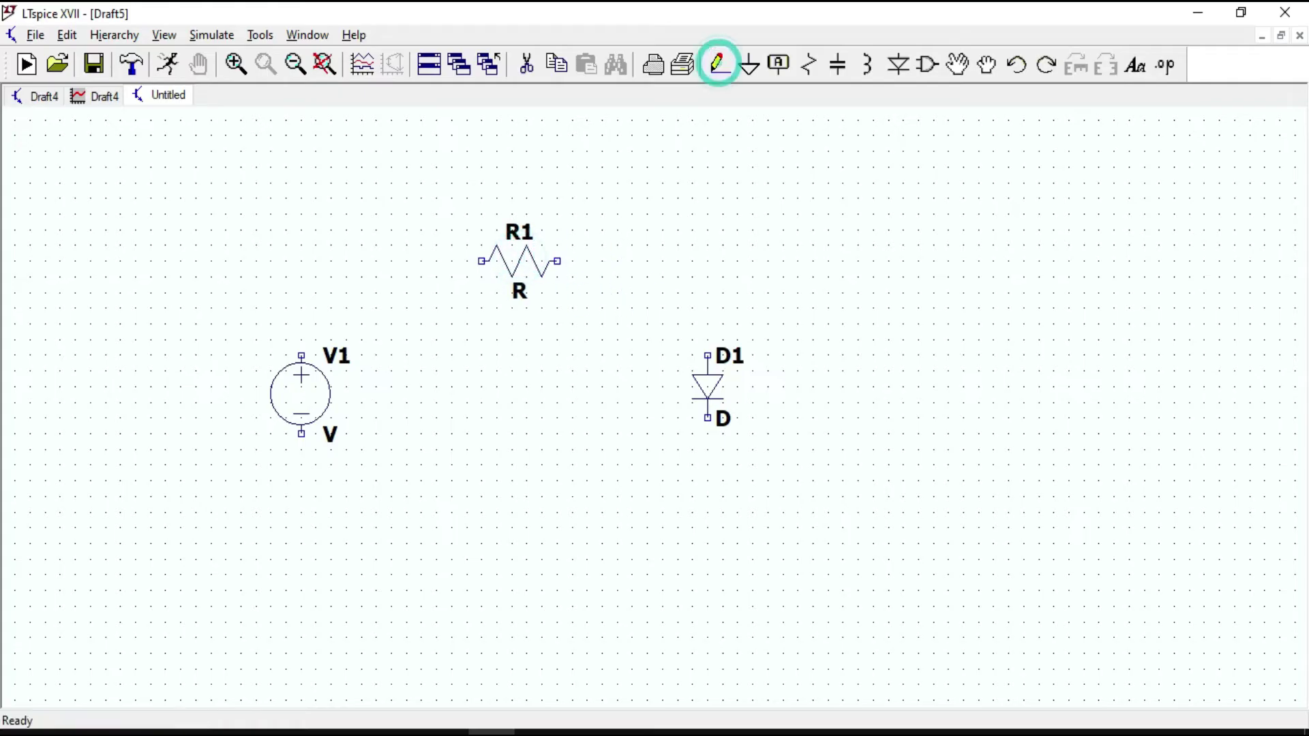
pyautogui.click(301, 355)
pyautogui.click(302, 261)
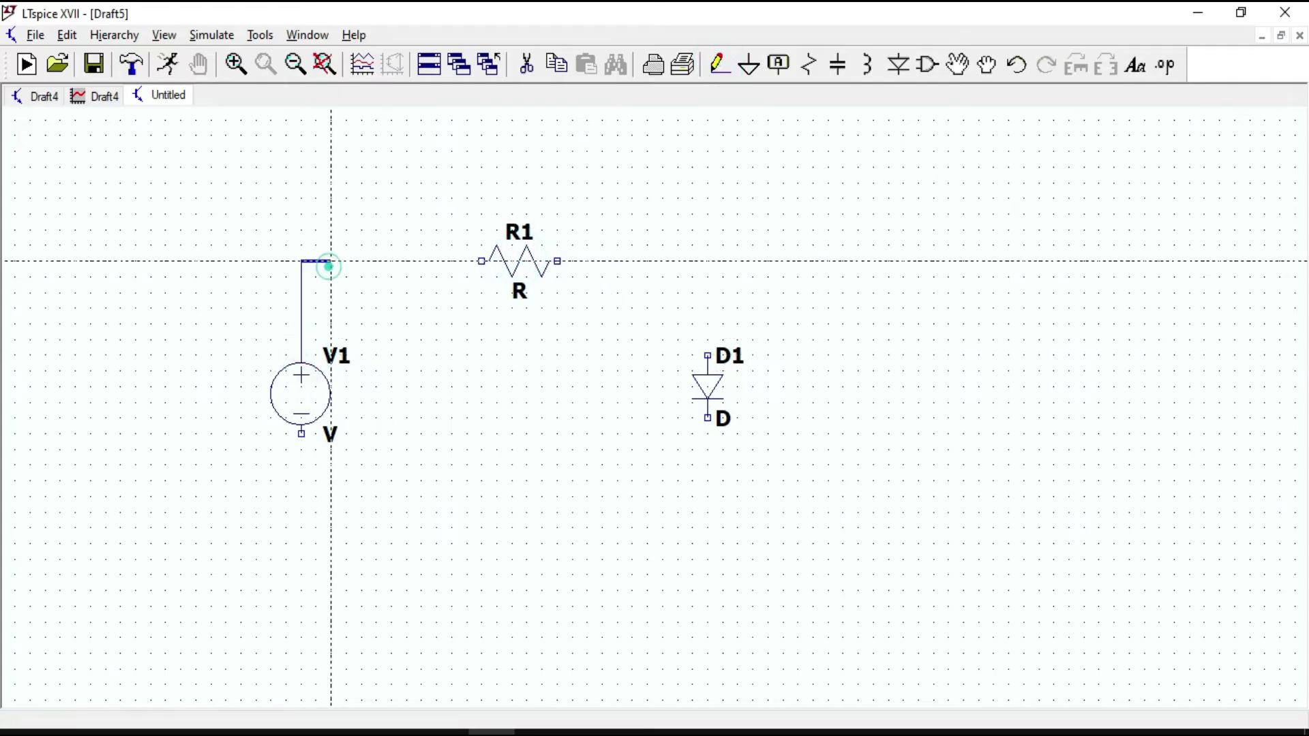
pyautogui.click(708, 261)
pyautogui.click(708, 591)
pyautogui.click(302, 604)
pyautogui.click(302, 433)
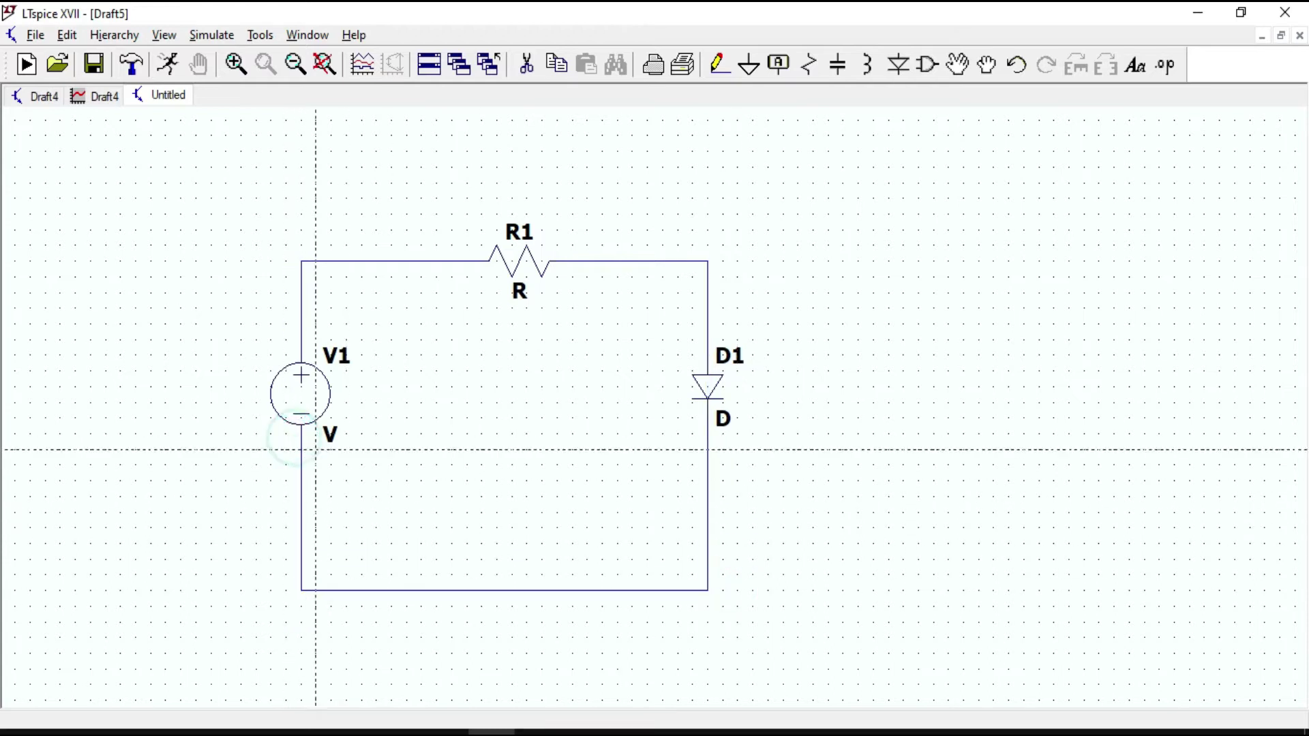
pyautogui.press('Escape')
# Define V1 in the new circuit as a SINE source with 10 V amplitude and 100 Hz frequency
pyautogui.rightClick(305, 390)
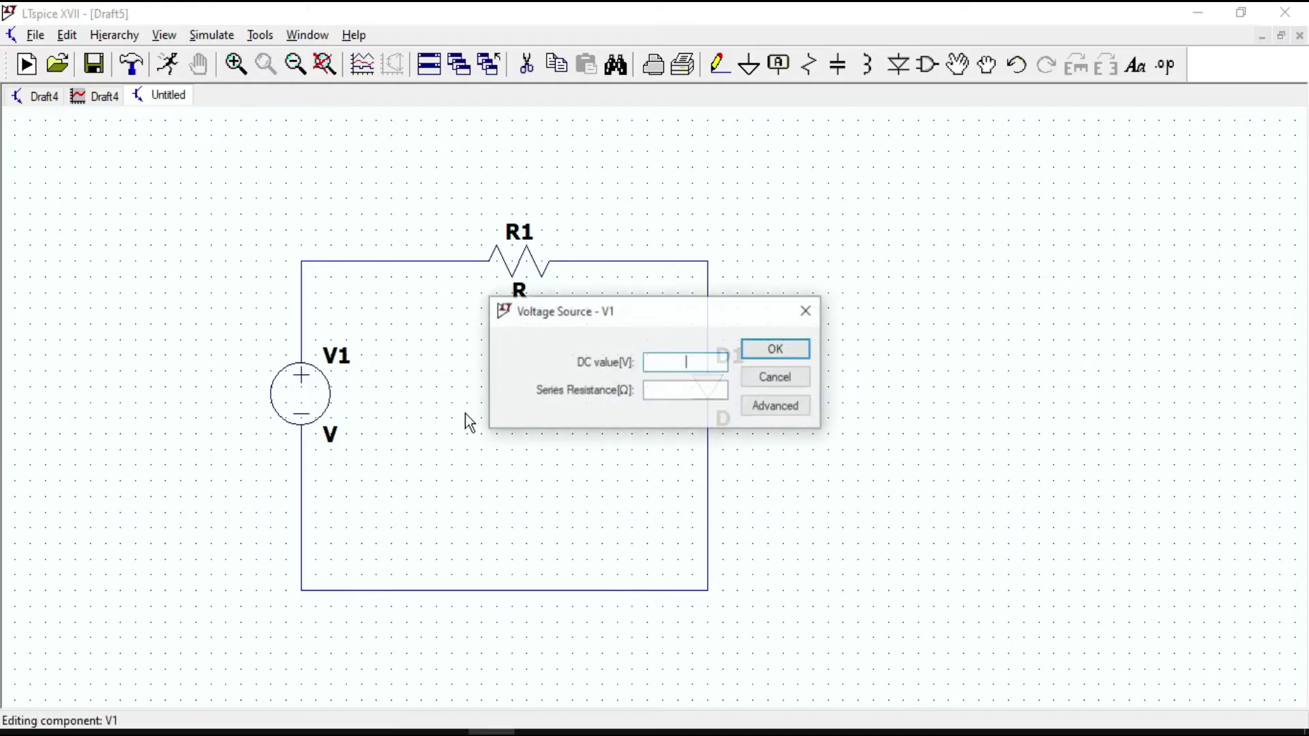
pyautogui.click(776, 407)
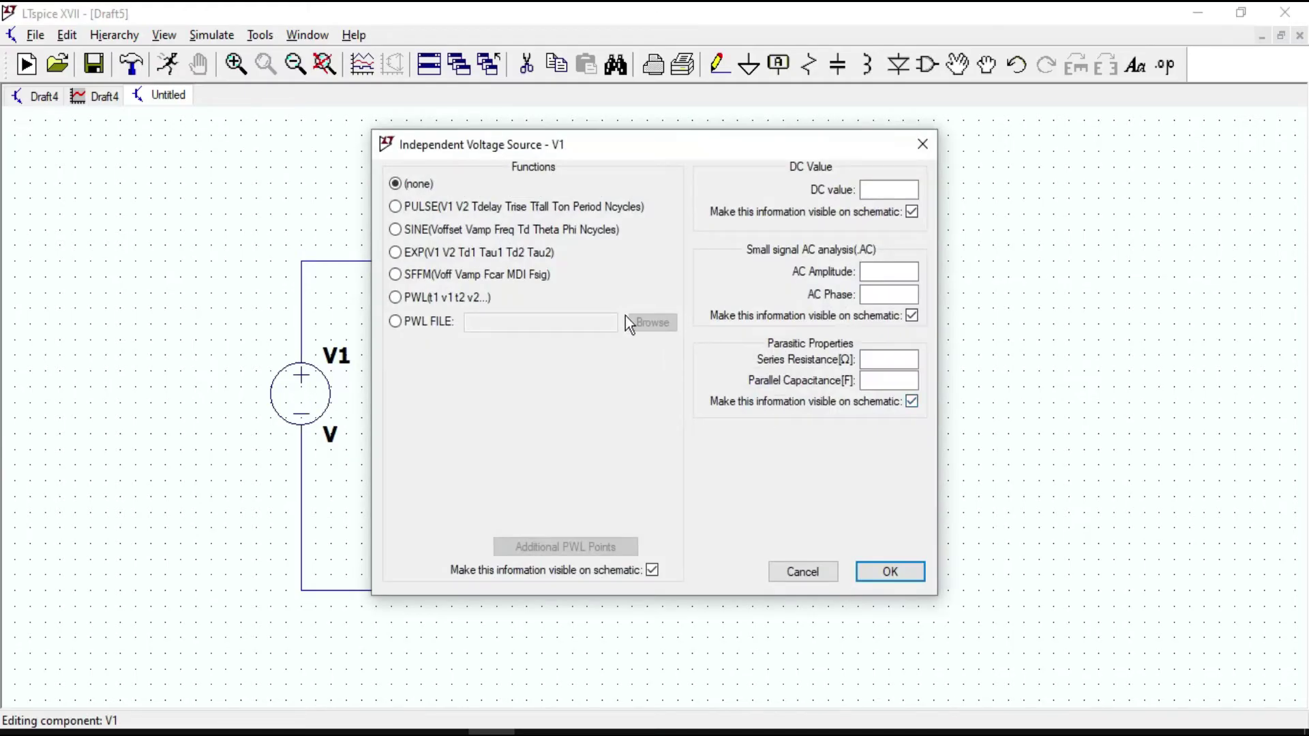
pyautogui.click(458, 232)
pyautogui.click(600, 387)
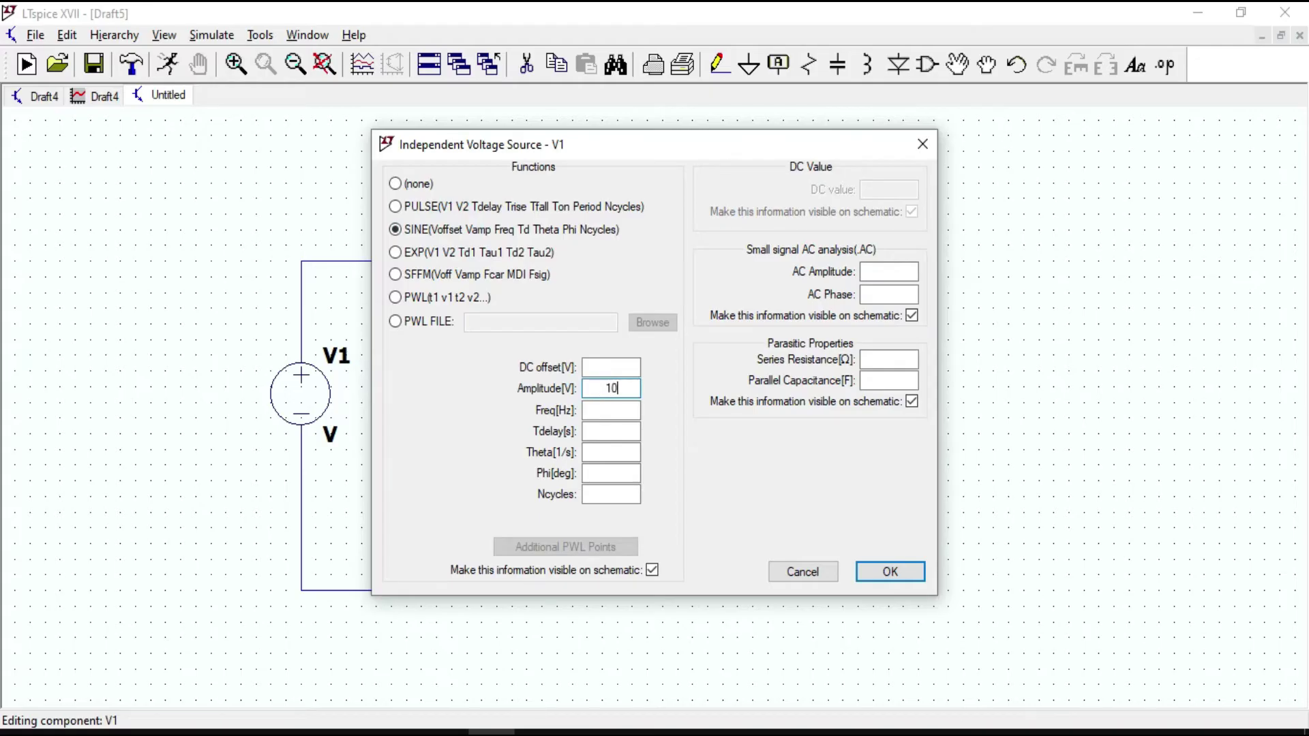
pyautogui.click(612, 412)
pyautogui.write('100')
pyautogui.press('Return')
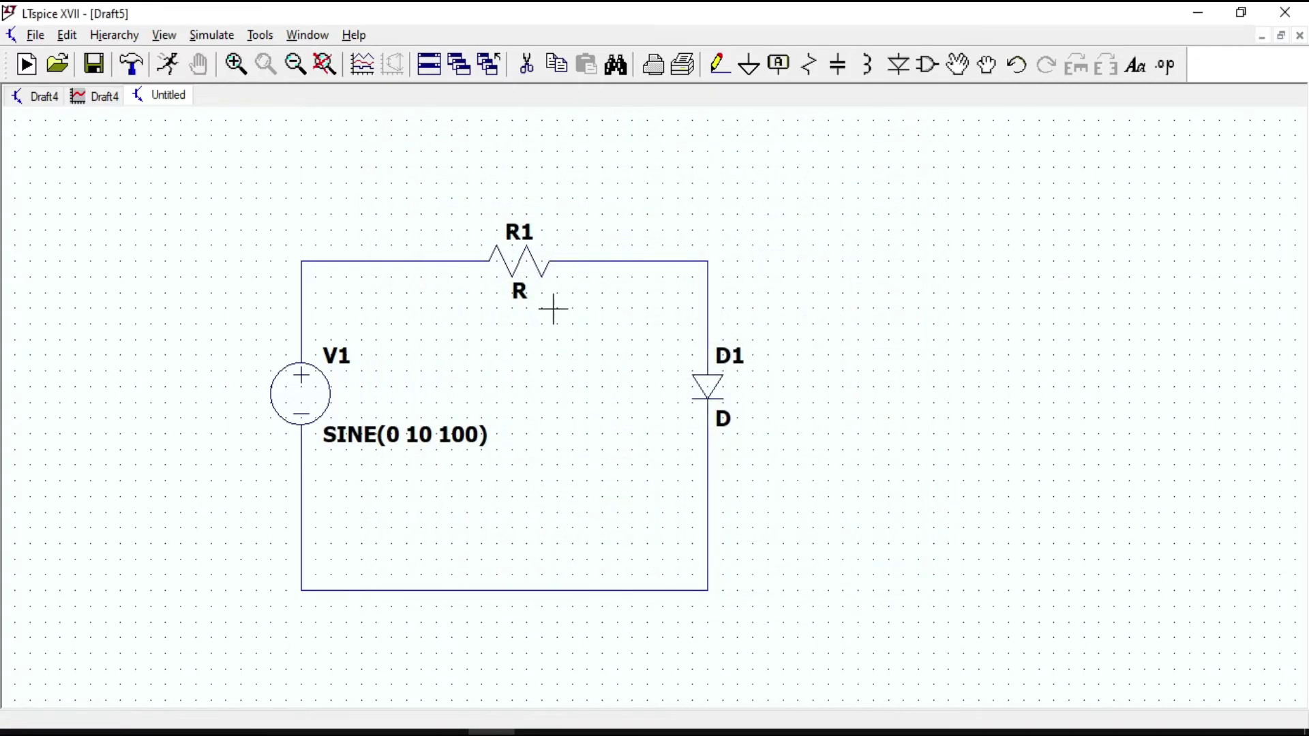
# Set the resistance of the new circuit's R1 to 1k
pyautogui.rightClick(518, 271)
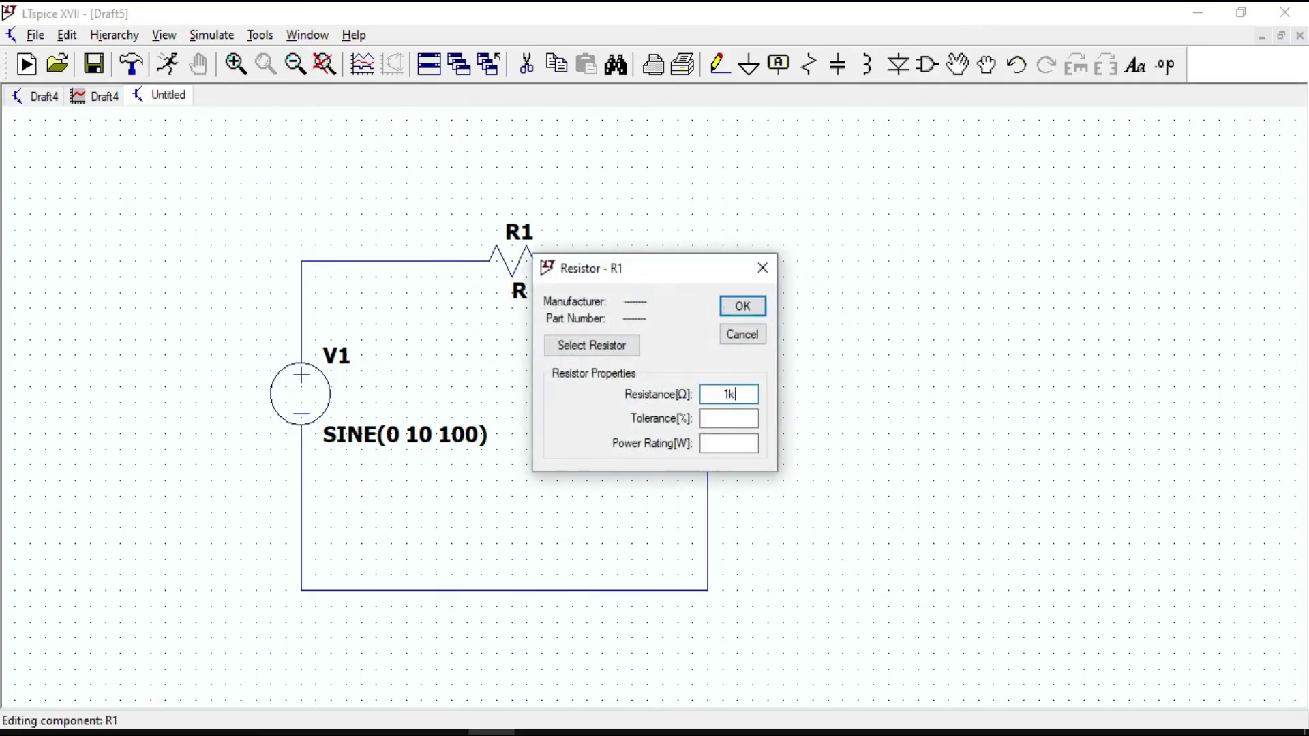
pyautogui.write('1k')
pyautogui.press('Return')
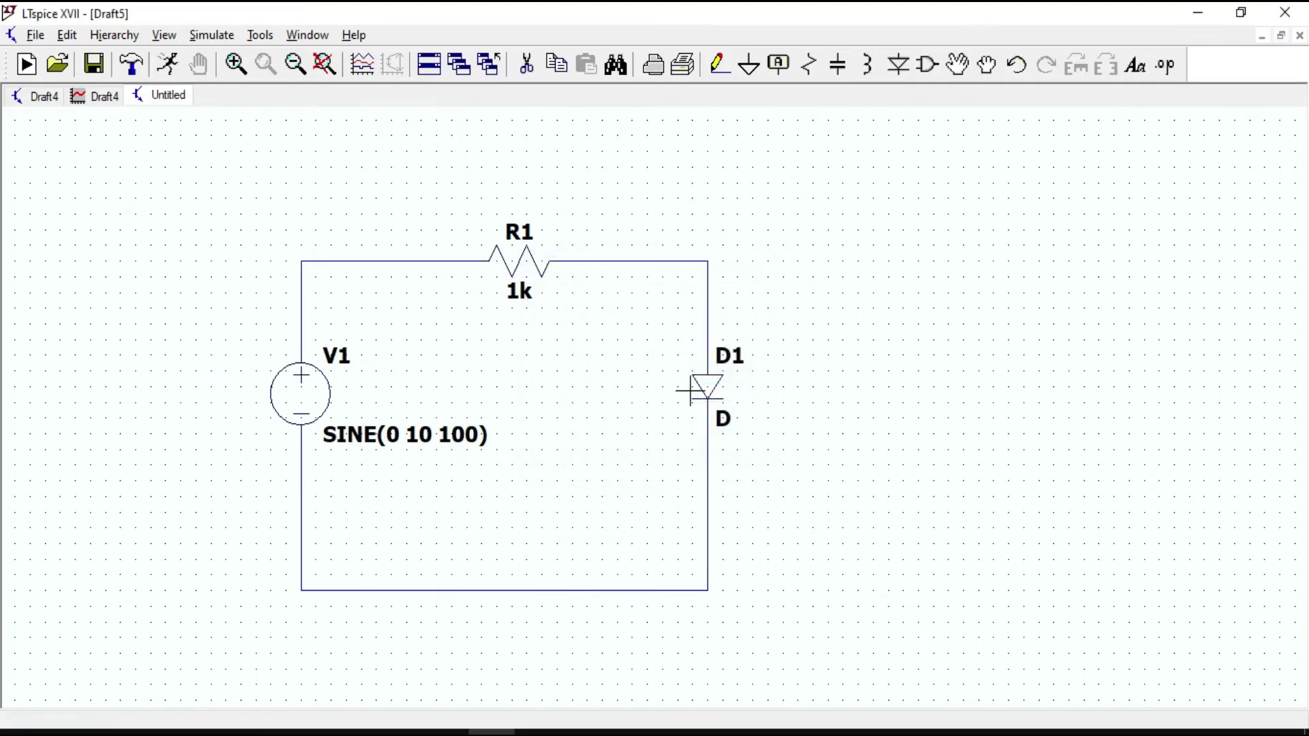
# Assign the OnSemi 1N4148 silicon diode model to the new circuit's D1
pyautogui.rightClick(699, 389)
pyautogui.click(734, 332)
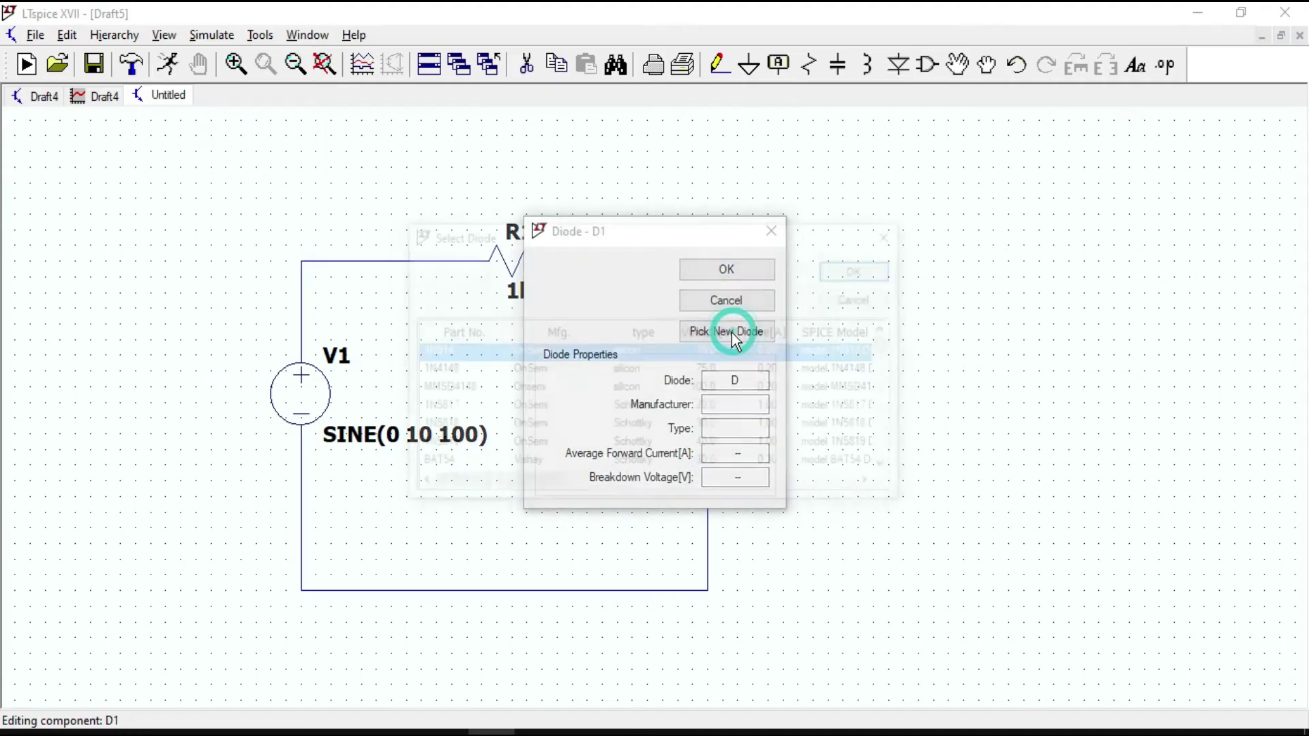
pyautogui.click(530, 374)
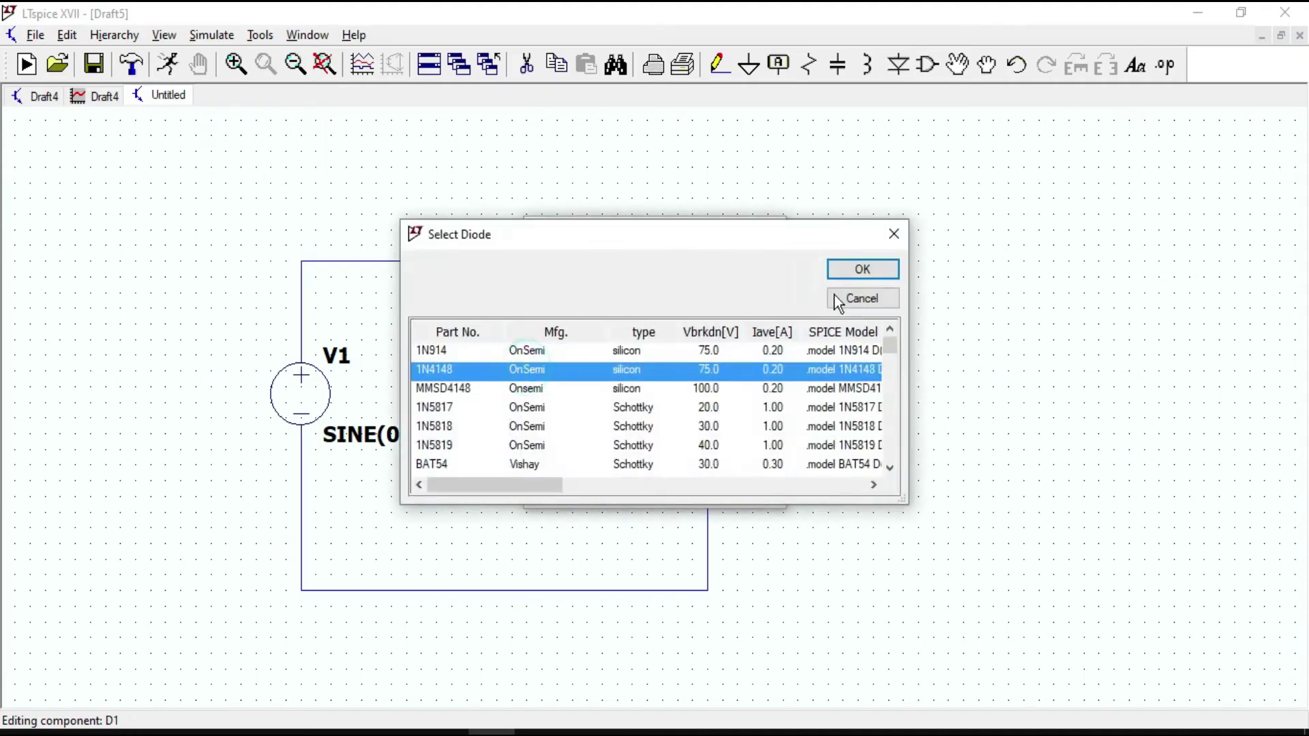
pyautogui.click(868, 274)
# Place a ground symbol at the lower corner of the loop, directly below D1
pyautogui.click(752, 68)
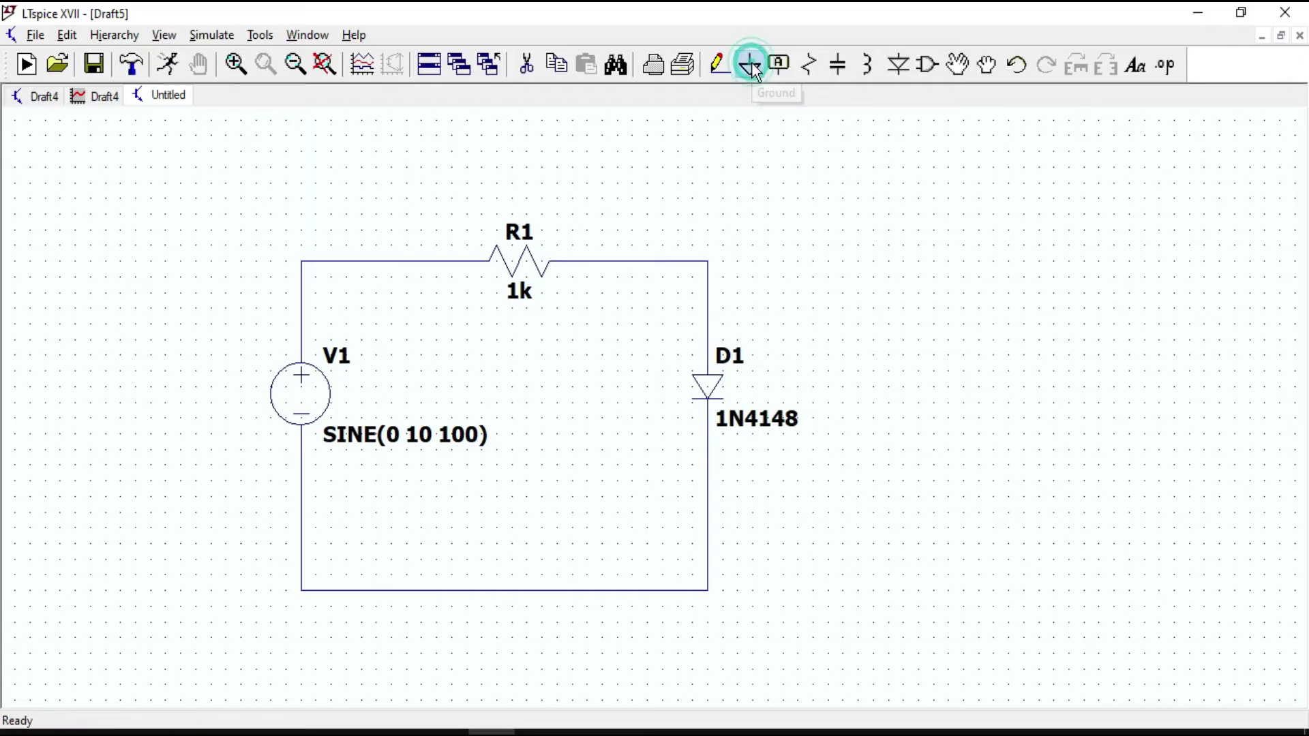
pyautogui.click(708, 590)
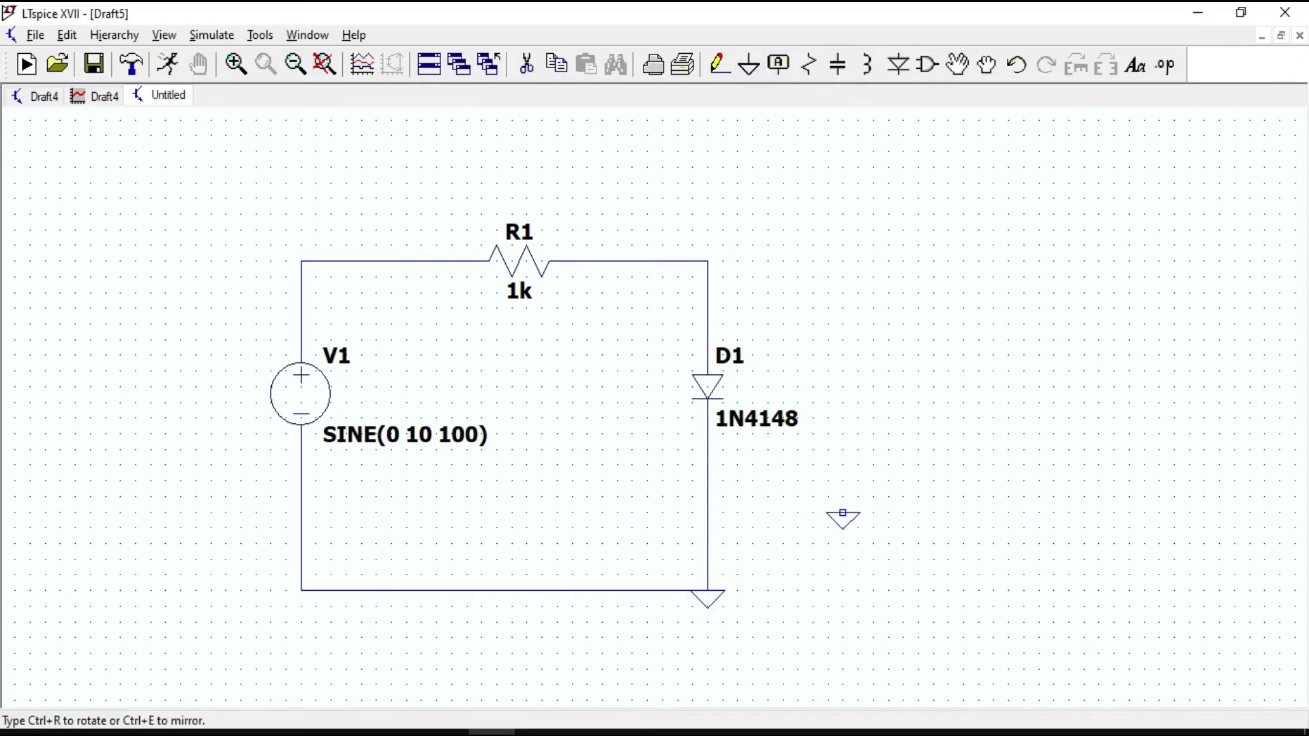
pyautogui.press('Escape')
# Run a transient simulation with a stop time of 0.05 and plot the voltages at V1's positive node and D1's upper node
pyautogui.click(168, 64)
pyautogui.write('0.05')
pyautogui.press('Return')
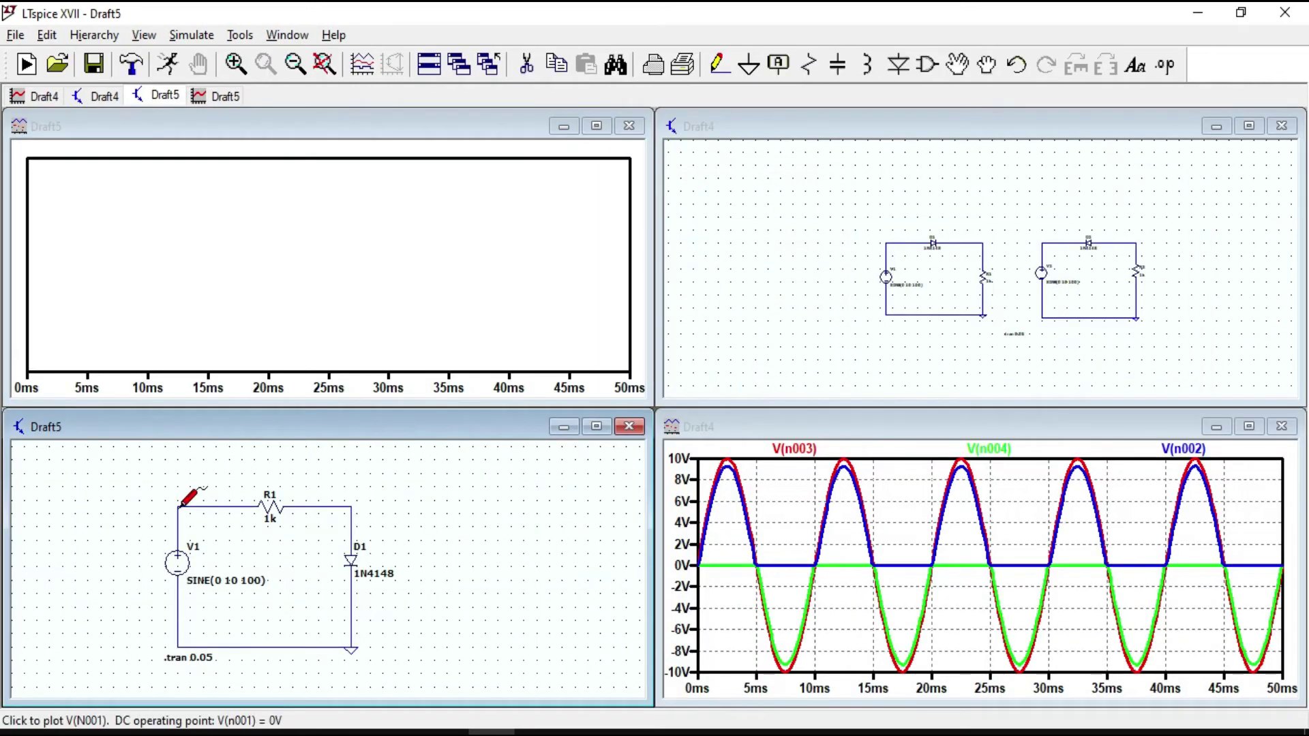
pyautogui.click(181, 506)
pyautogui.click(351, 515)
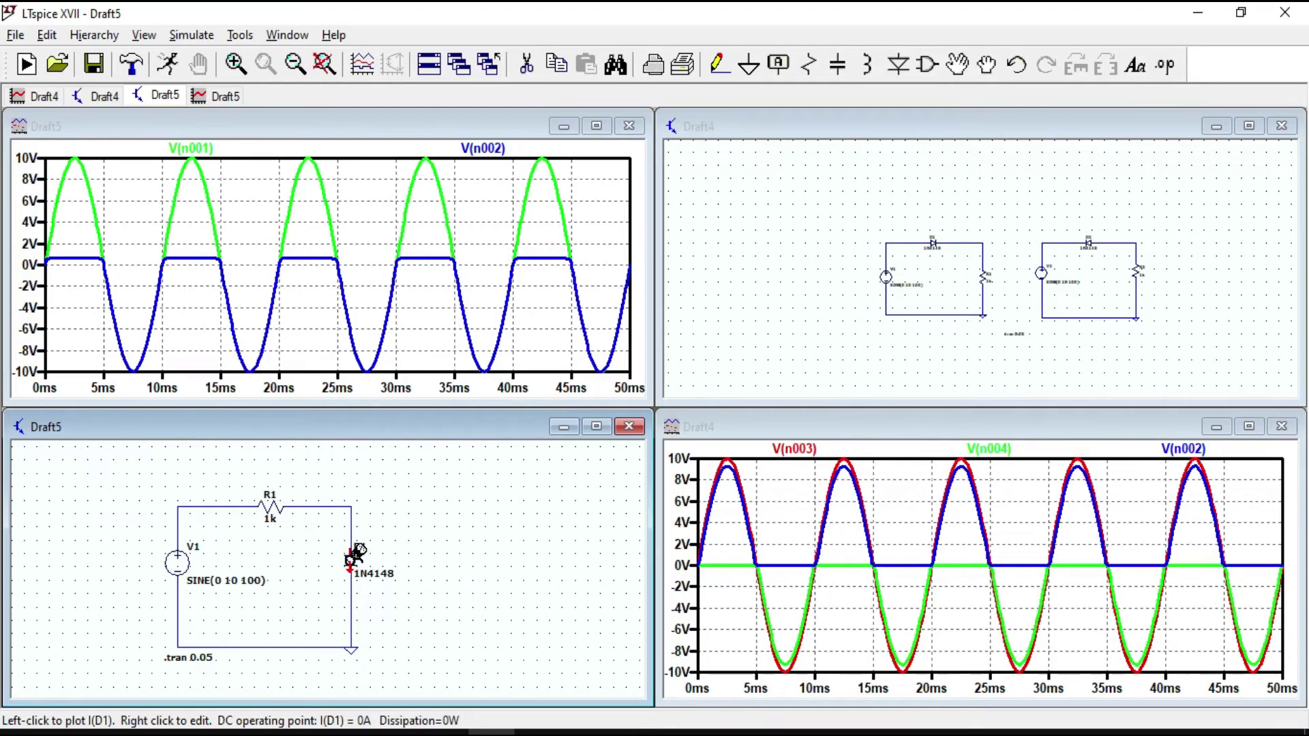
# Measure the positive clipping level of the V(n002) trace with a cursor, and close the cursor readout
pyautogui.click(491, 152)
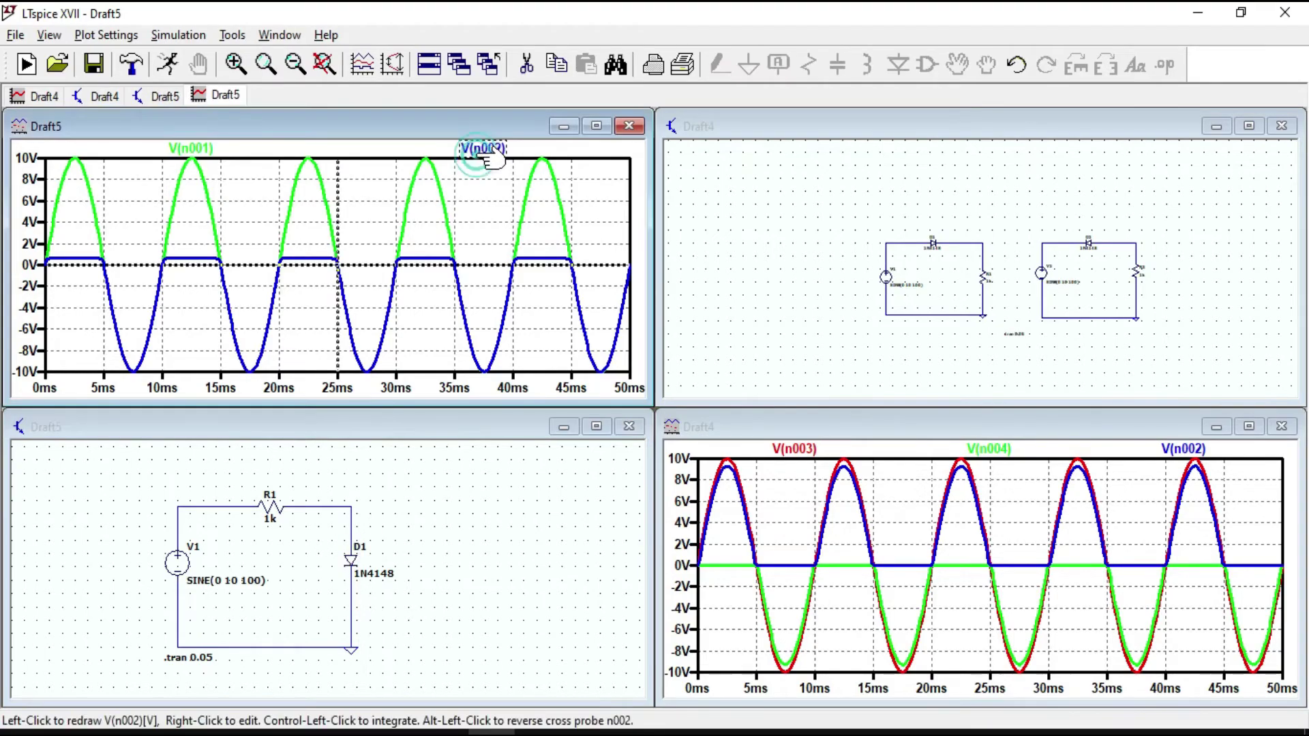
pyautogui.moveTo(339, 270); pyautogui.dragTo(312, 259)
pyautogui.moveTo(1206, 597); pyautogui.dragTo(1249, 597)
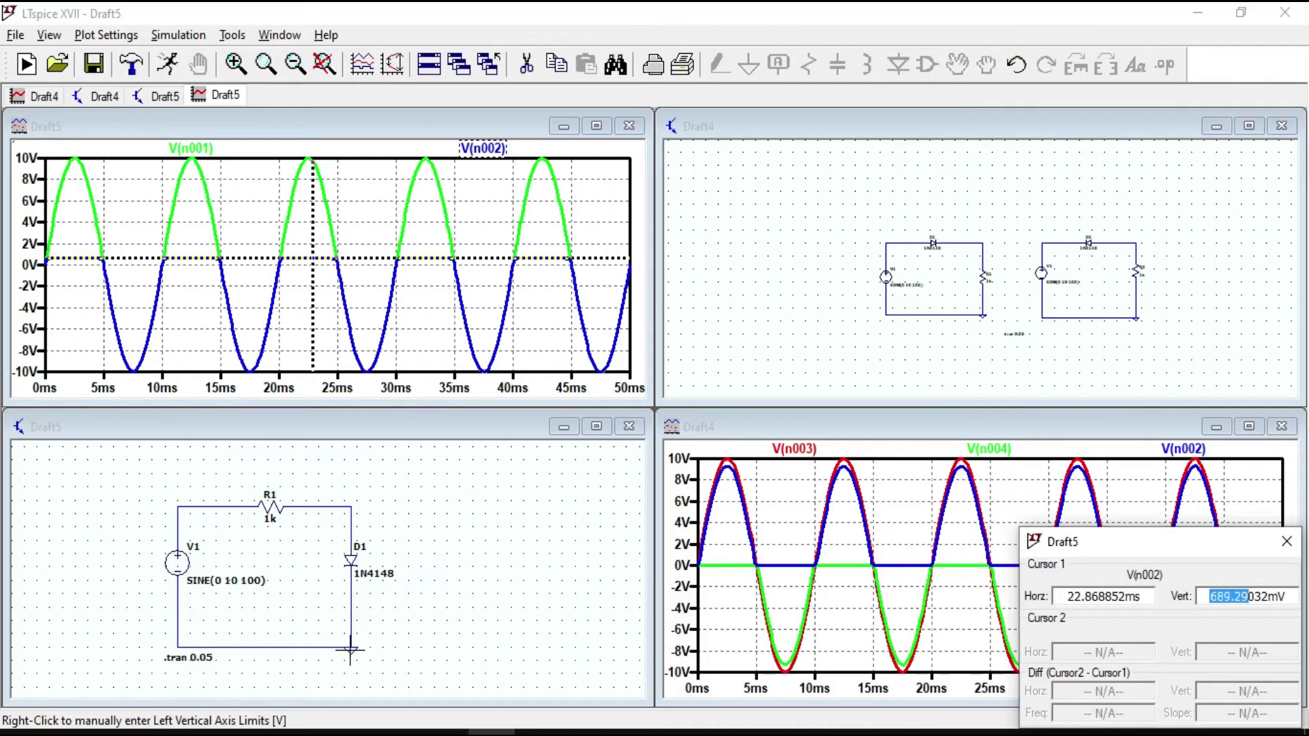
pyautogui.click(376, 598)
pyautogui.scroll(2, 374, 600)
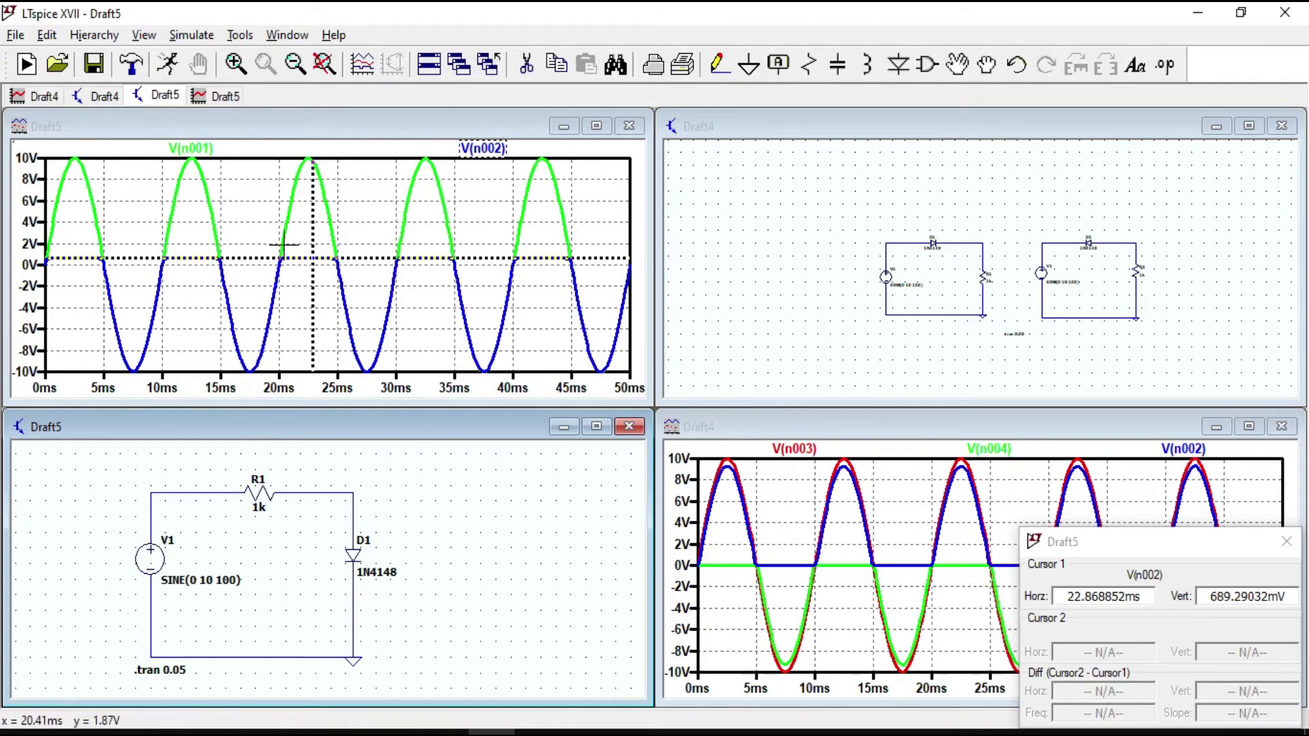
pyautogui.click(359, 196)
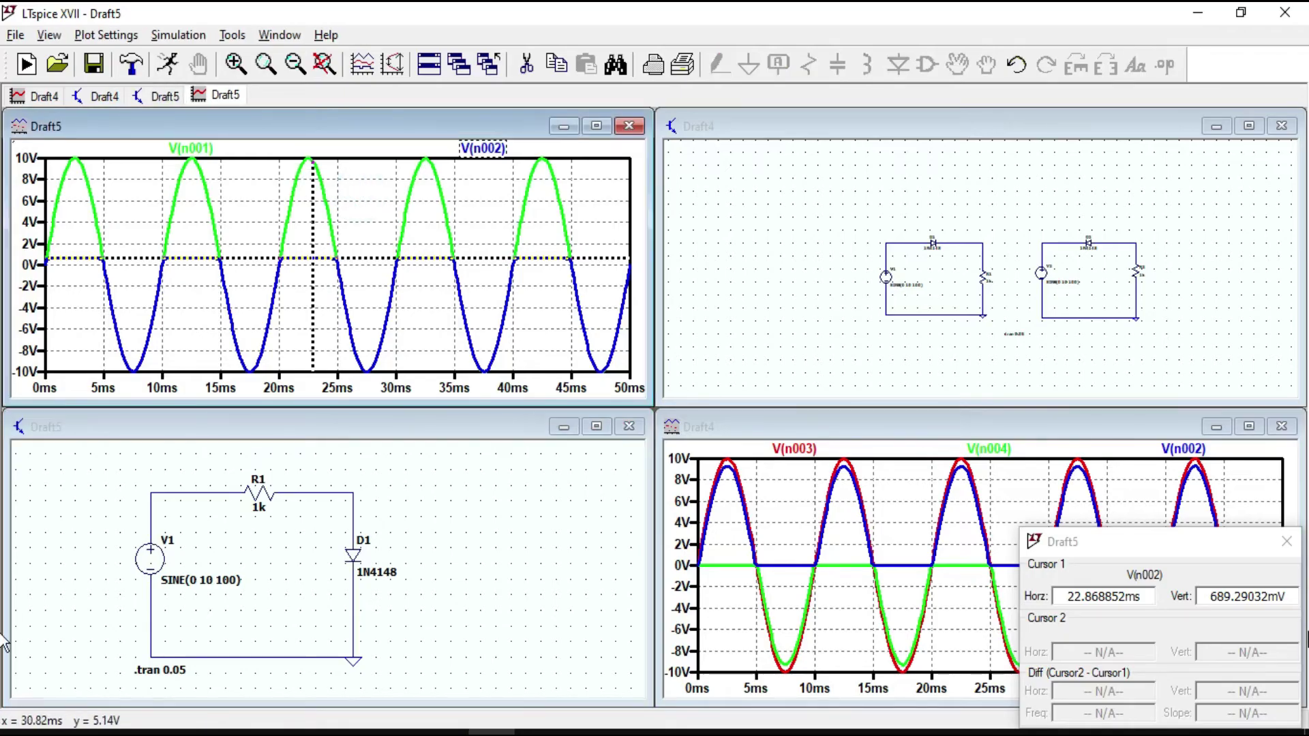
pyautogui.click(1287, 541)
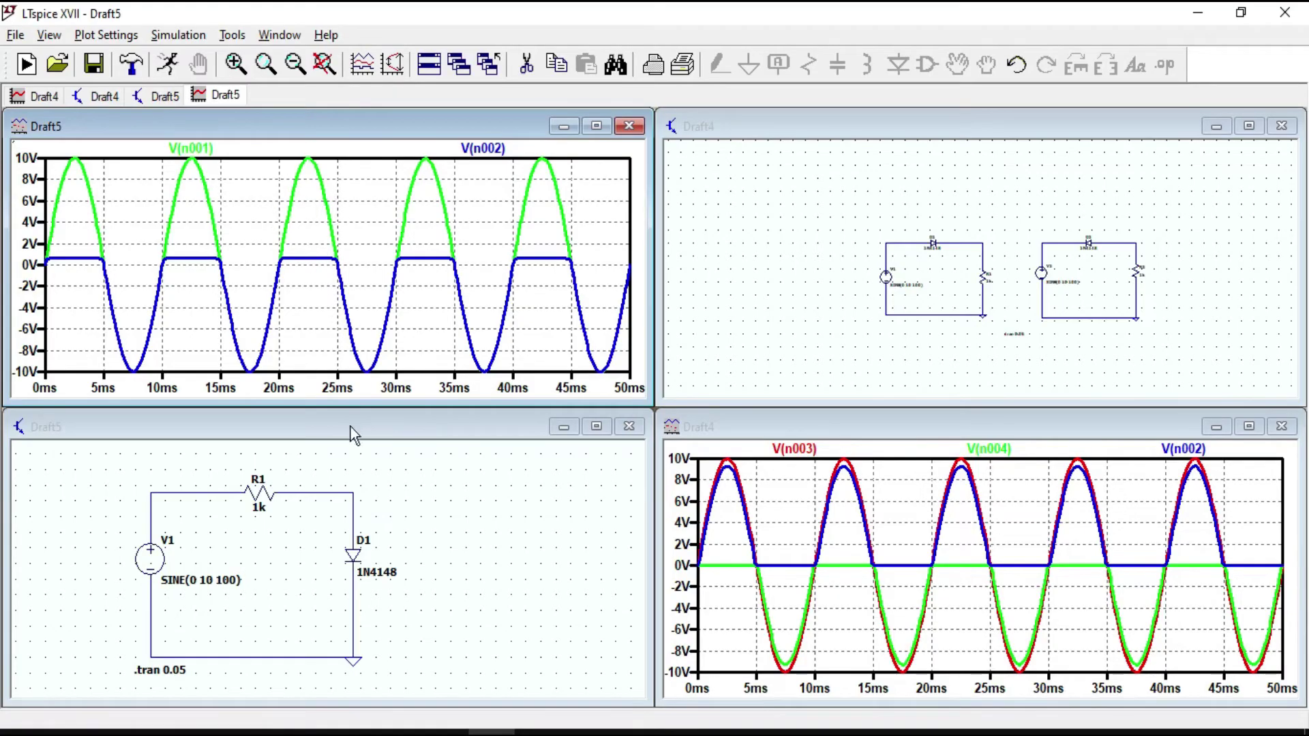
# Close the Draft5 plot and the Draft4 windows without saving changes, and maximize the Draft5 schematic
pyautogui.click(628, 126)
pyautogui.click(1282, 125)
pyautogui.click(703, 418)
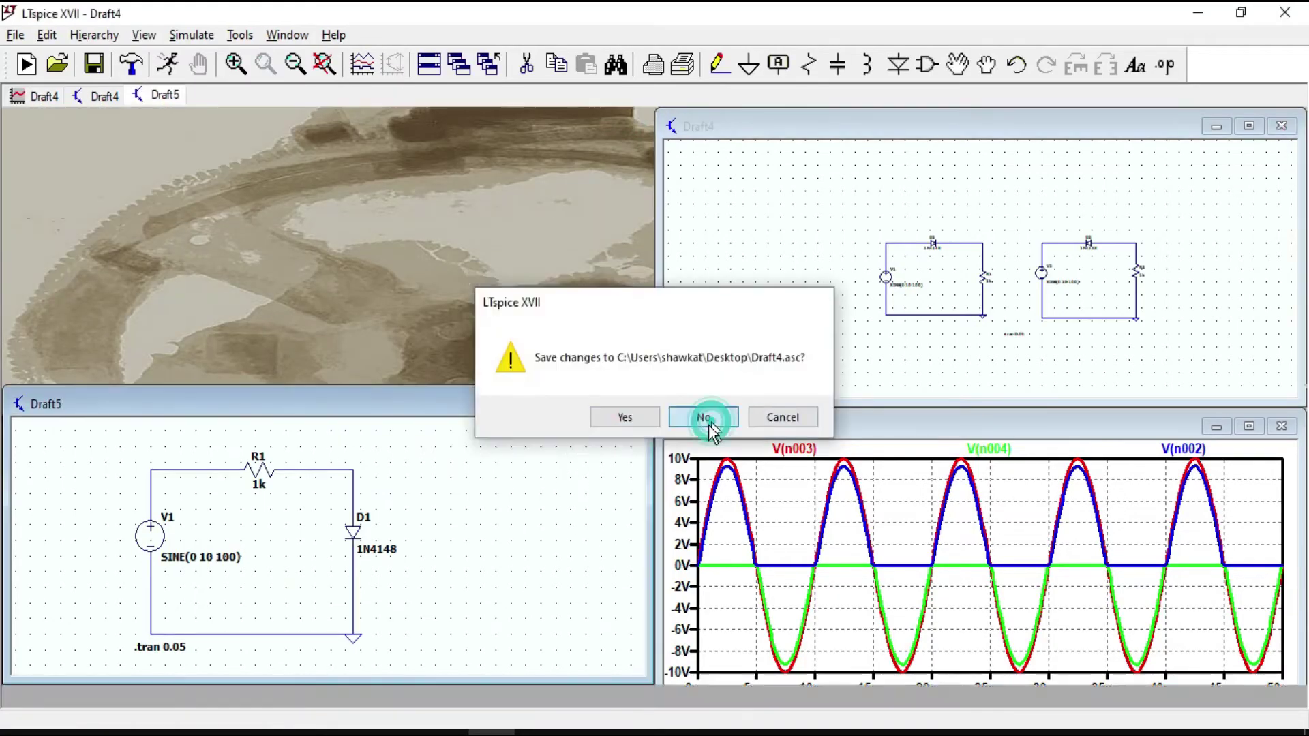
pyautogui.click(597, 427)
# Rotate D1 by 180 degrees and place it back in its branch so that it points upward
pyautogui.click(957, 64)
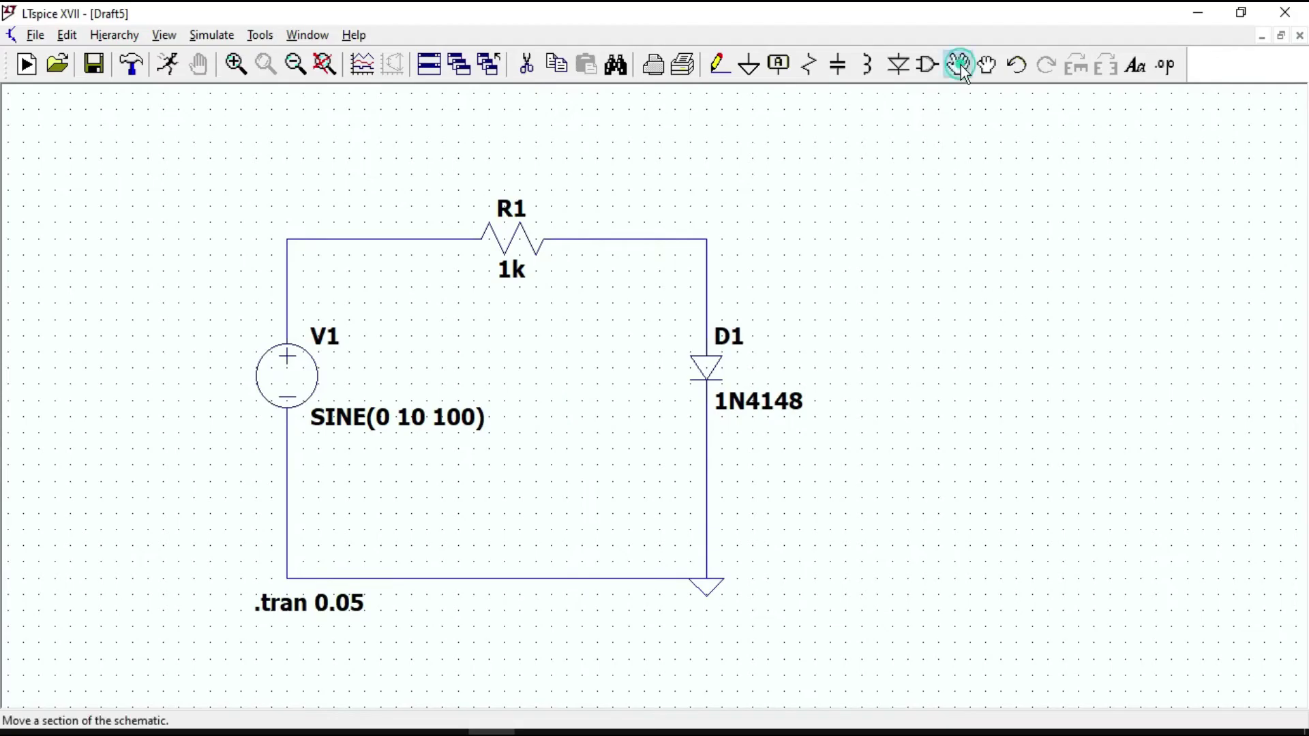
pyautogui.click(707, 368)
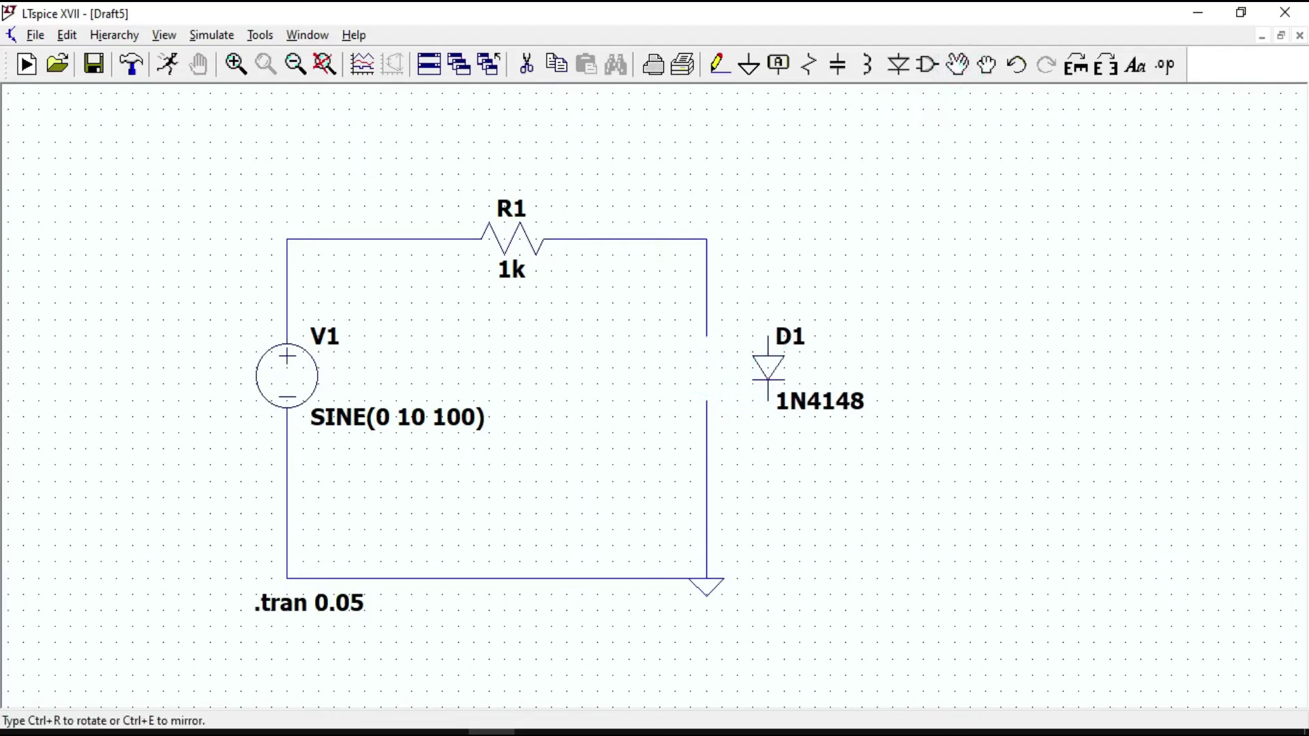
pyautogui.hotkey('ctrl', 'r')
pyautogui.hotkey('ctrl', 'r')
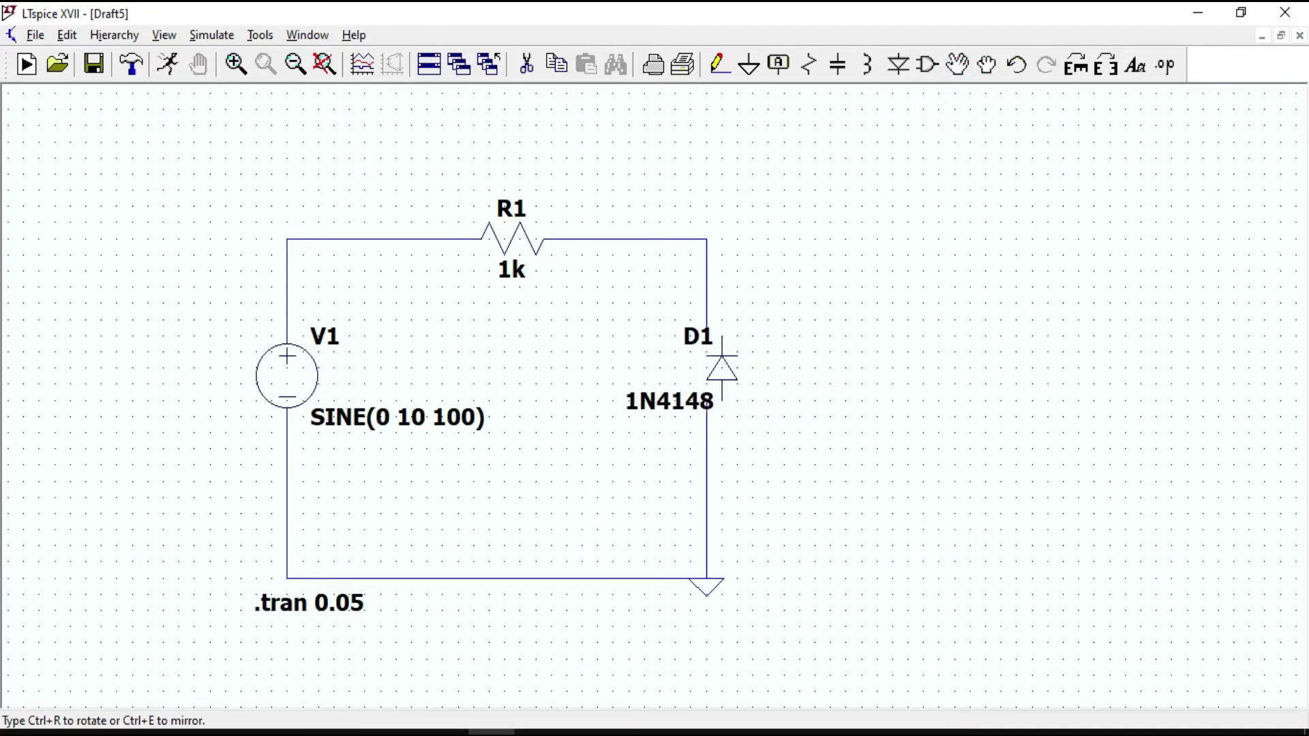
pyautogui.click(706, 369)
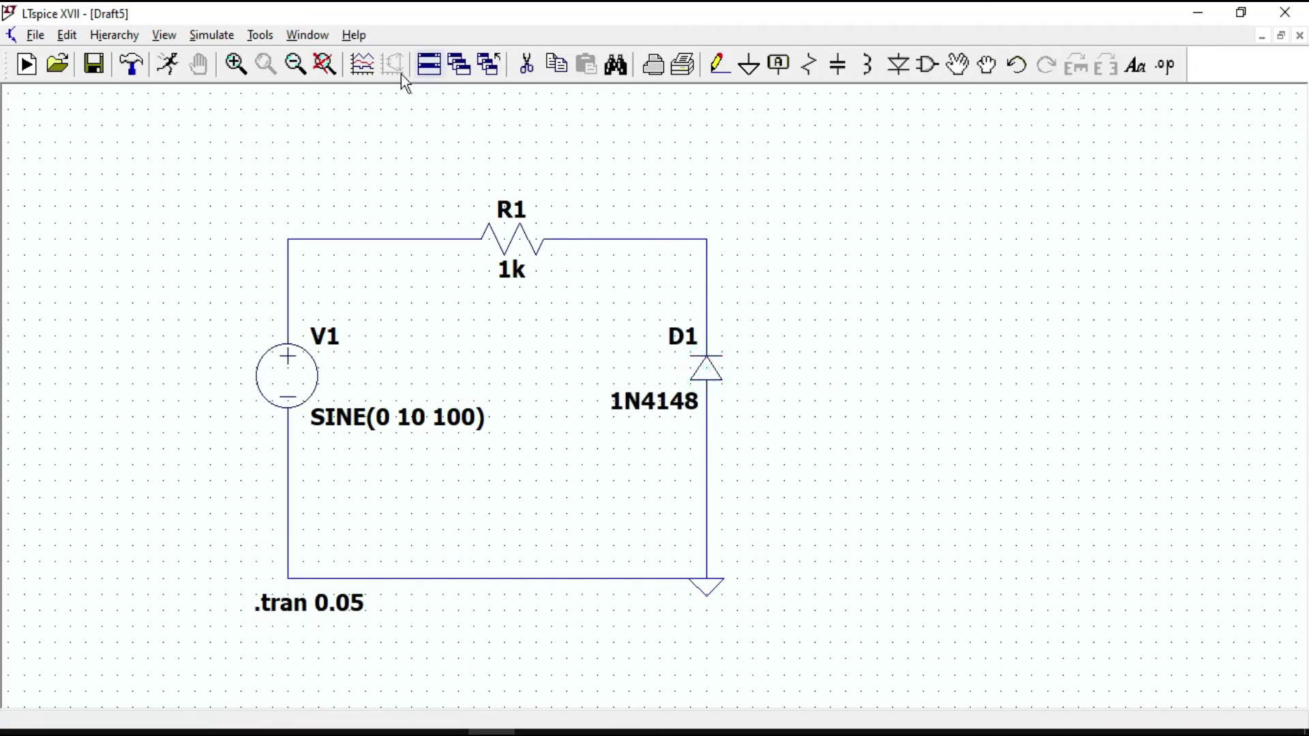
# Simulate the circuit with the reversed diode and plot the voltages at V1's positive node and D1's upper node
pyautogui.click(167, 64)
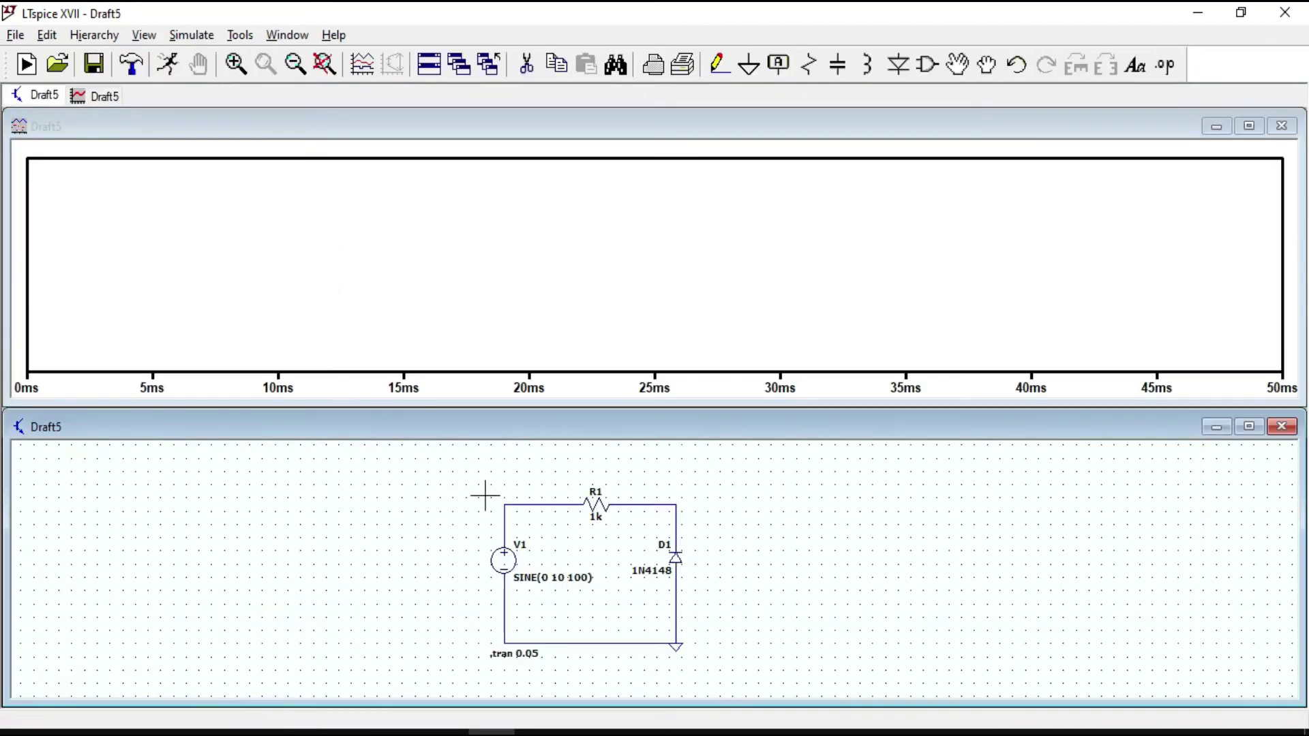
pyautogui.click(507, 523)
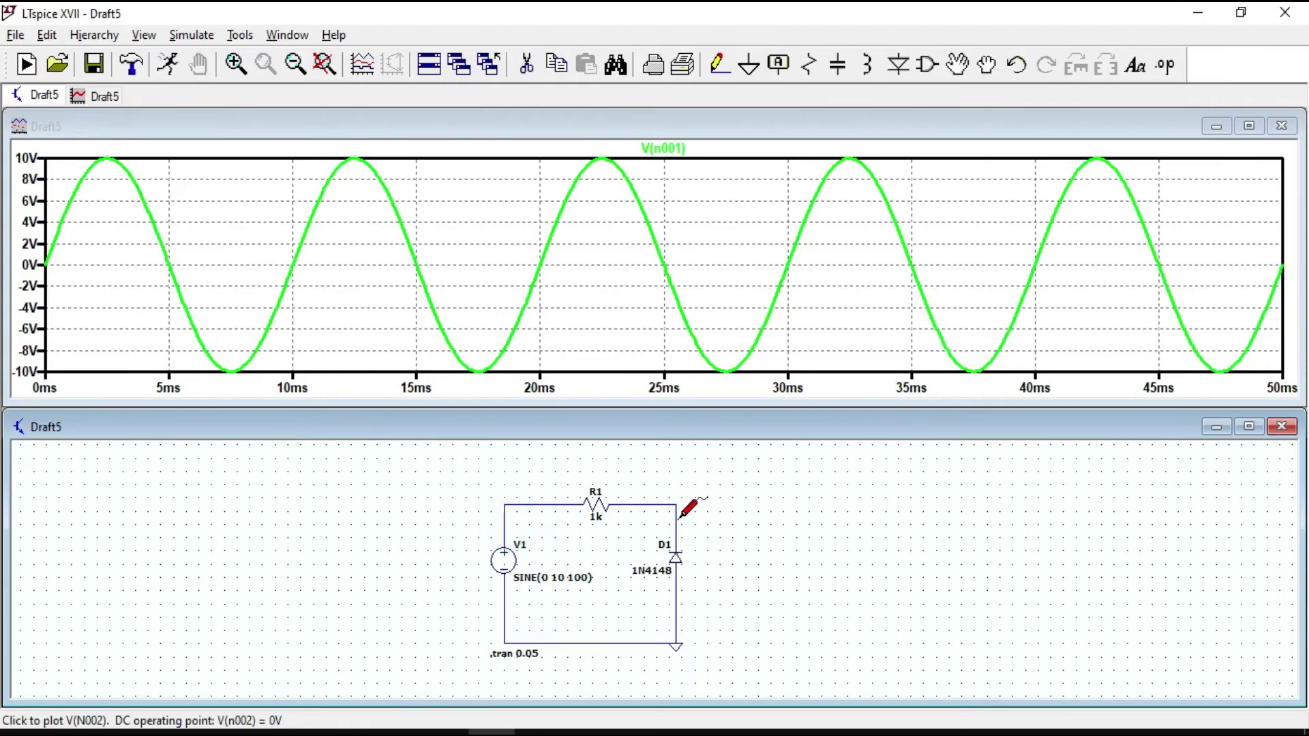
pyautogui.click(676, 518)
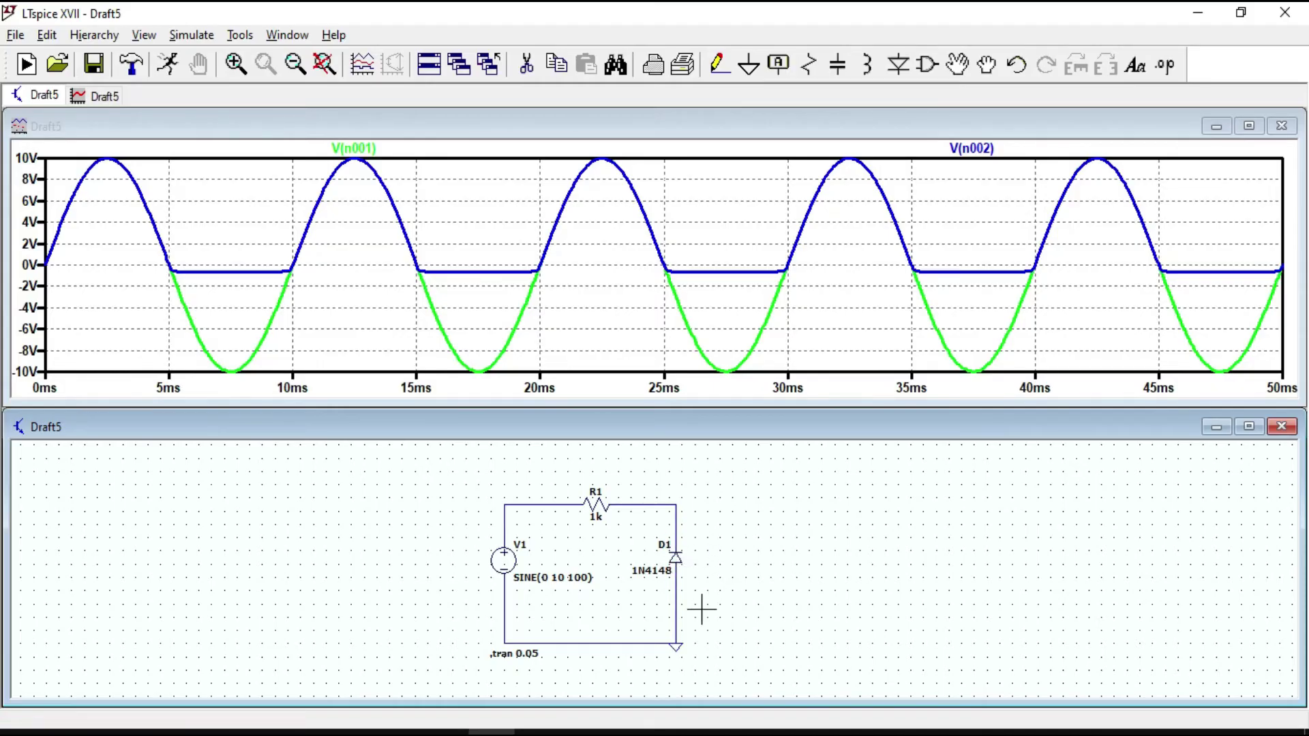
# Measure the negative clipping level of the V(n002) trace with a cursor, and close the cursor readout
pyautogui.click(978, 148)
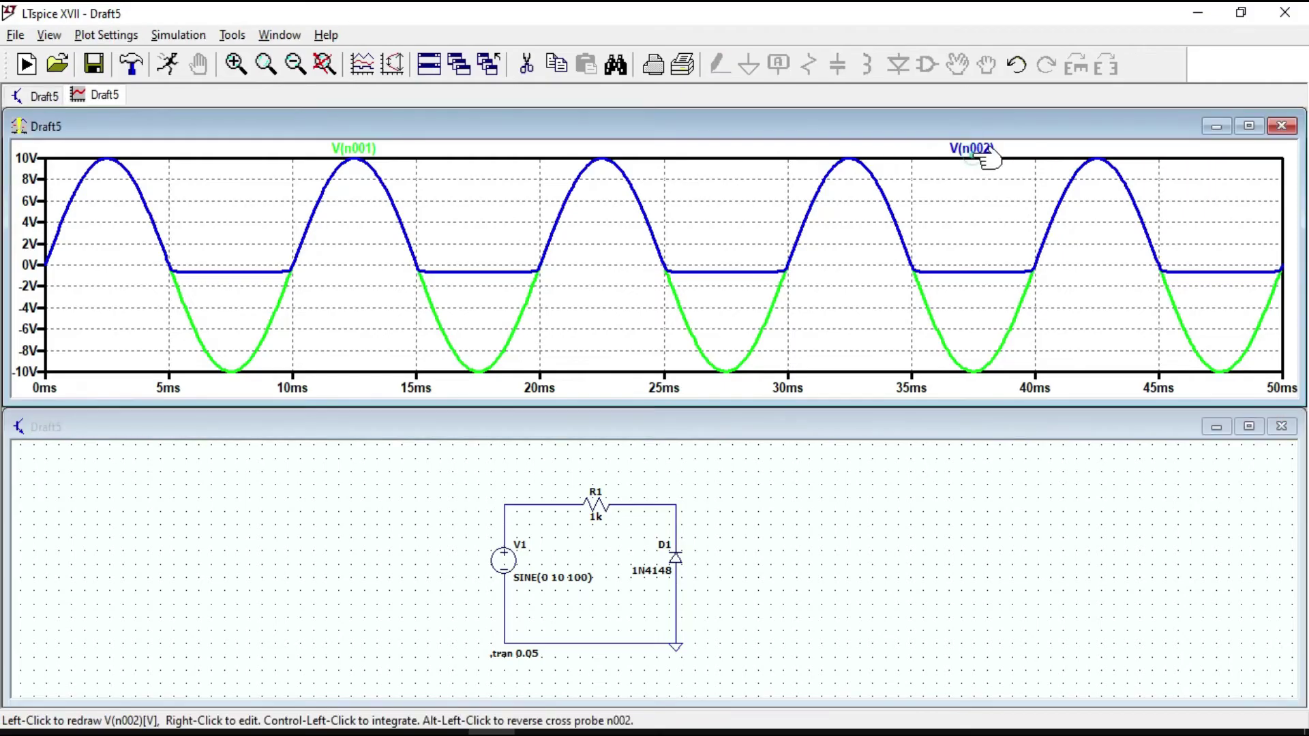
pyautogui.moveTo(664, 271); pyautogui.dragTo(725, 272)
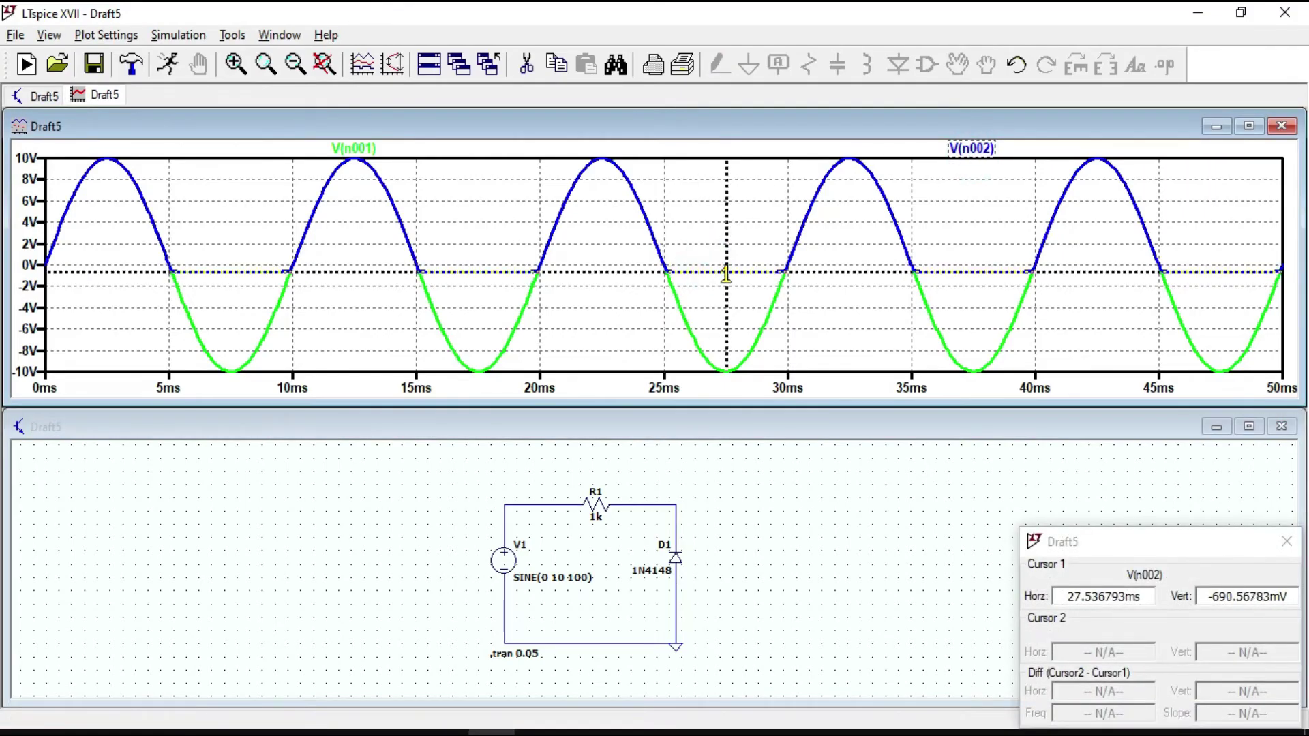
pyautogui.moveTo(1205, 600); pyautogui.dragTo(1238, 600)
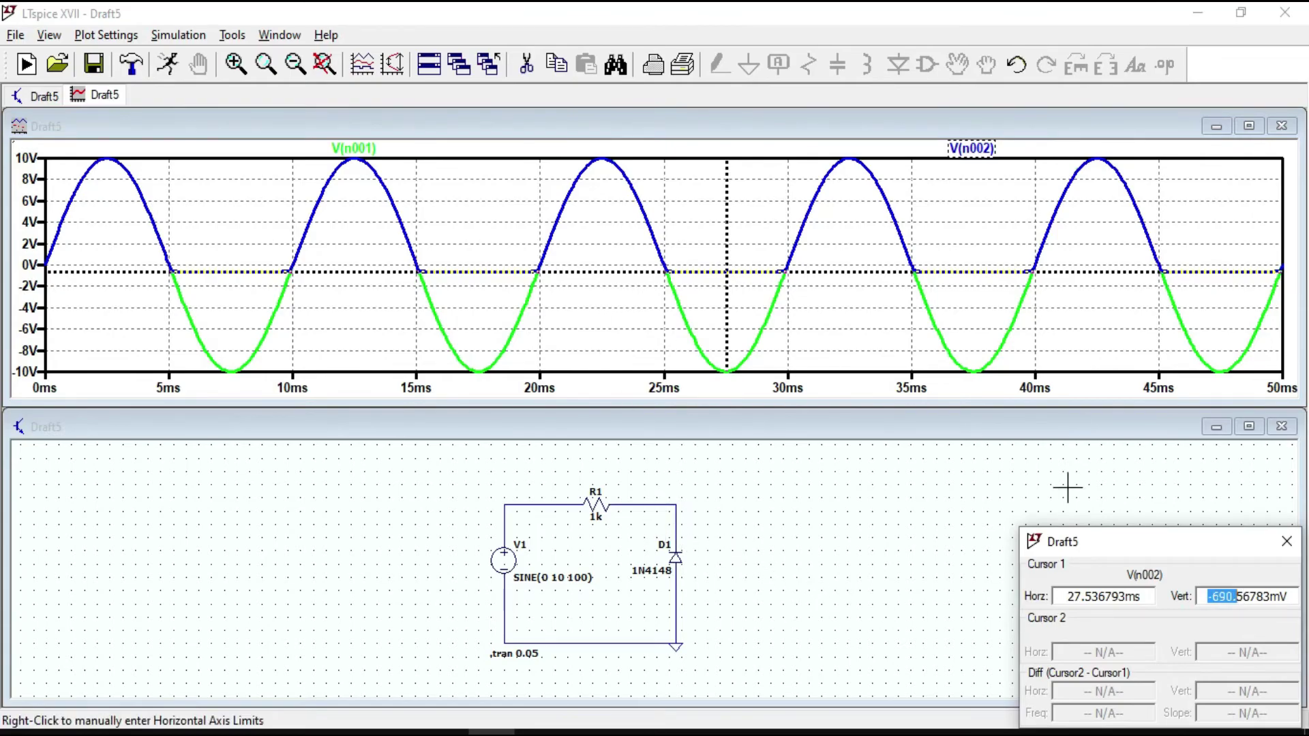
pyautogui.click(1285, 544)
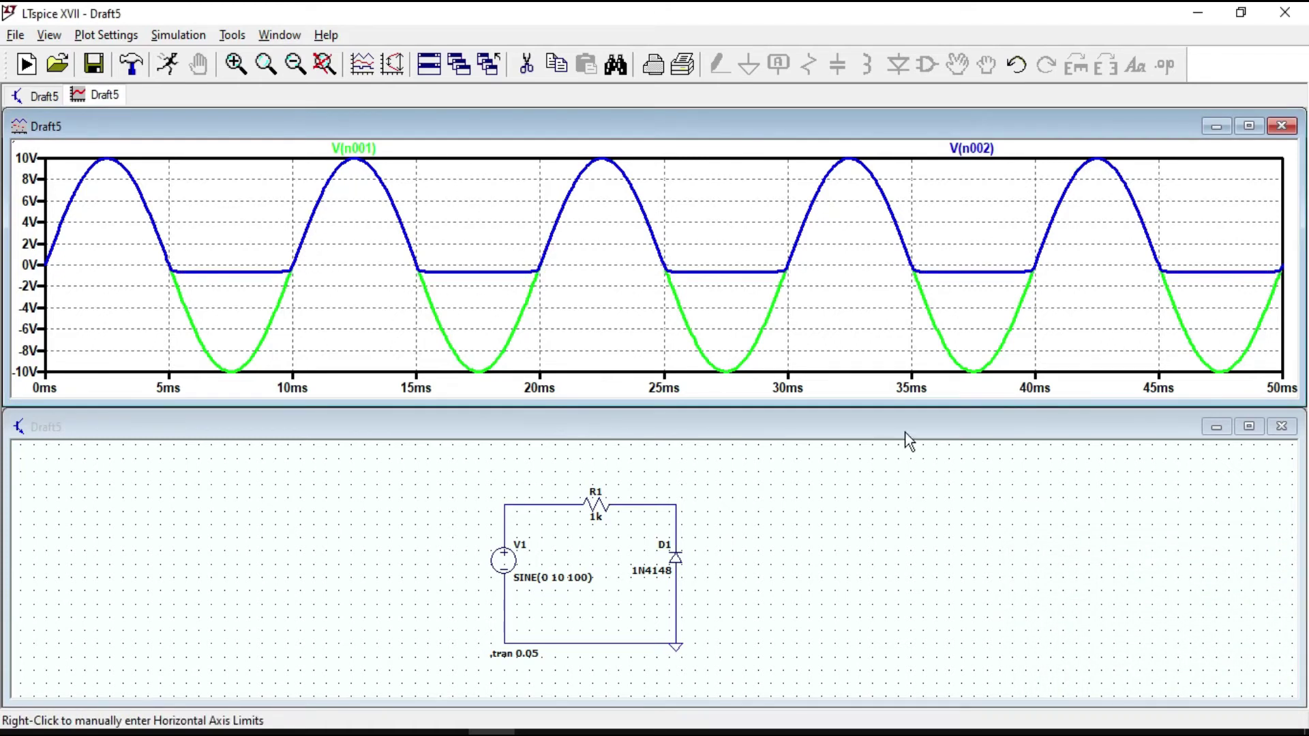
# Close the plot and insert a battery rotated 180 degrees between D1 and ground, with its positive terminal facing down
pyautogui.click(1282, 129)
pyautogui.click(1251, 404)
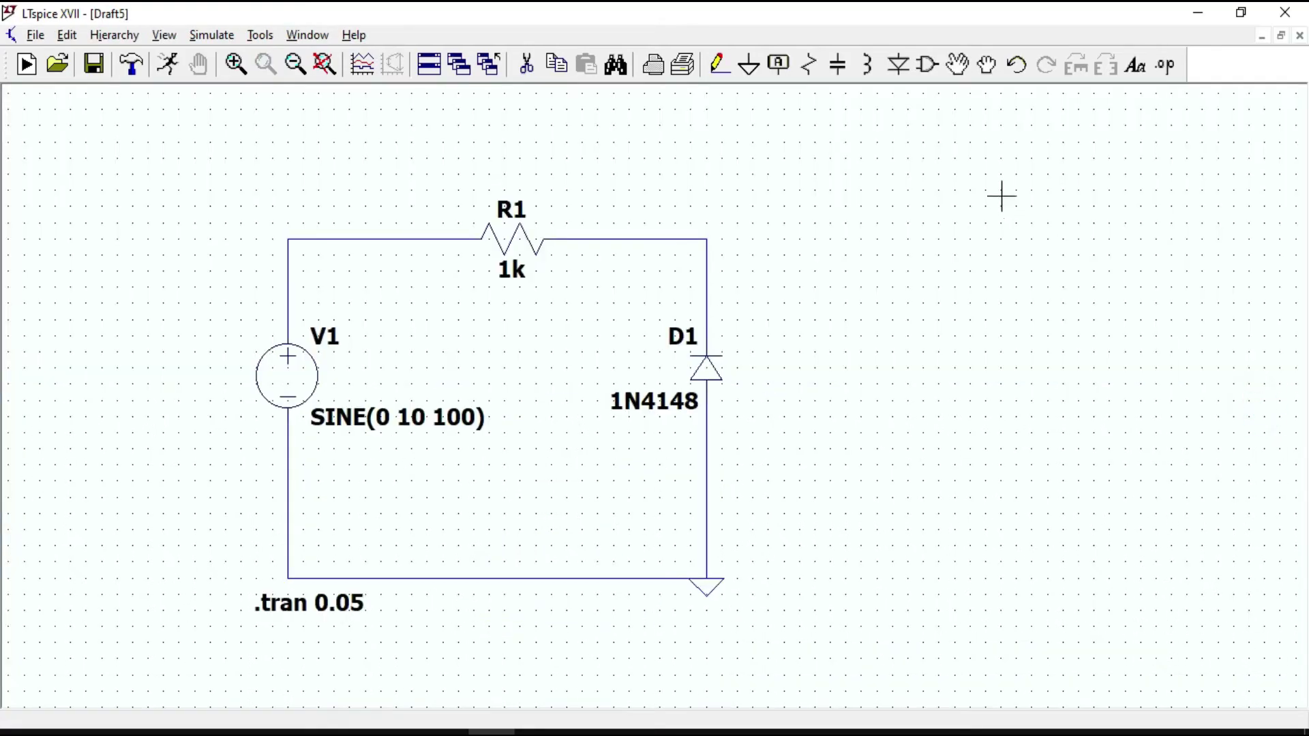
pyautogui.click(928, 64)
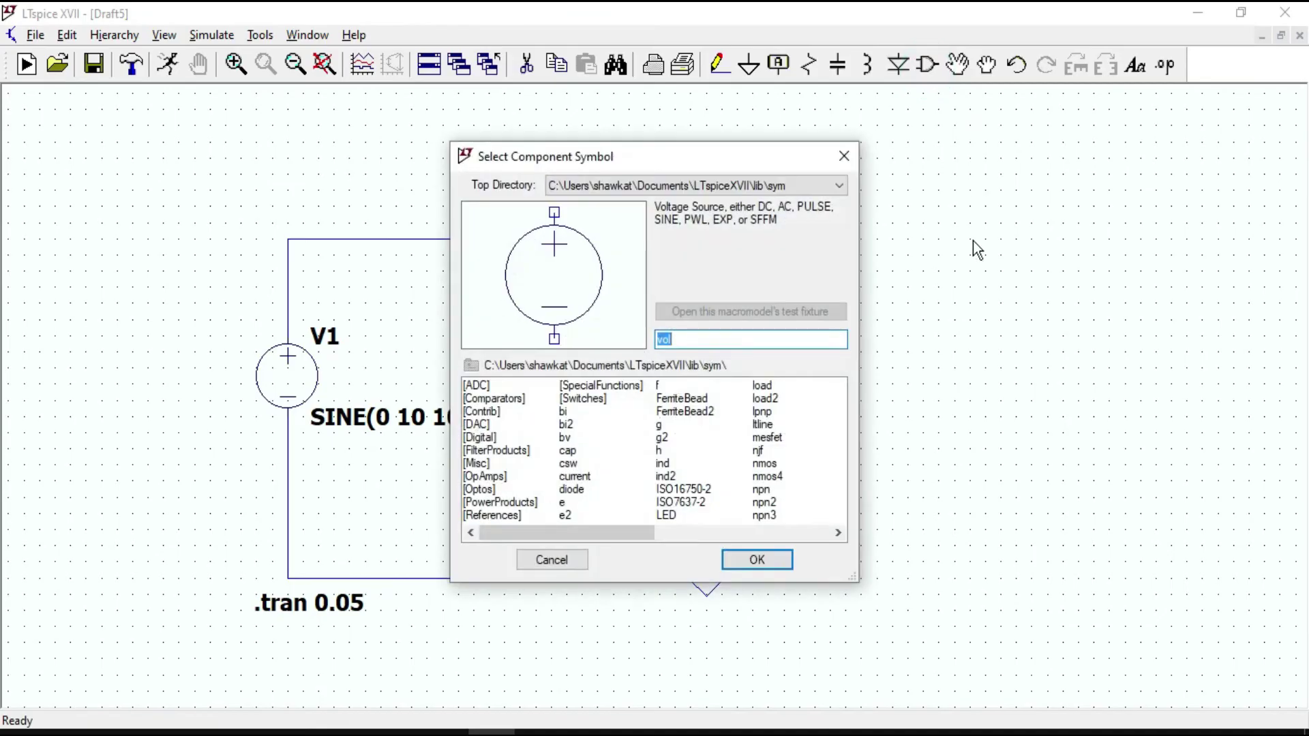
pyautogui.write('bat')
pyautogui.press('Return')
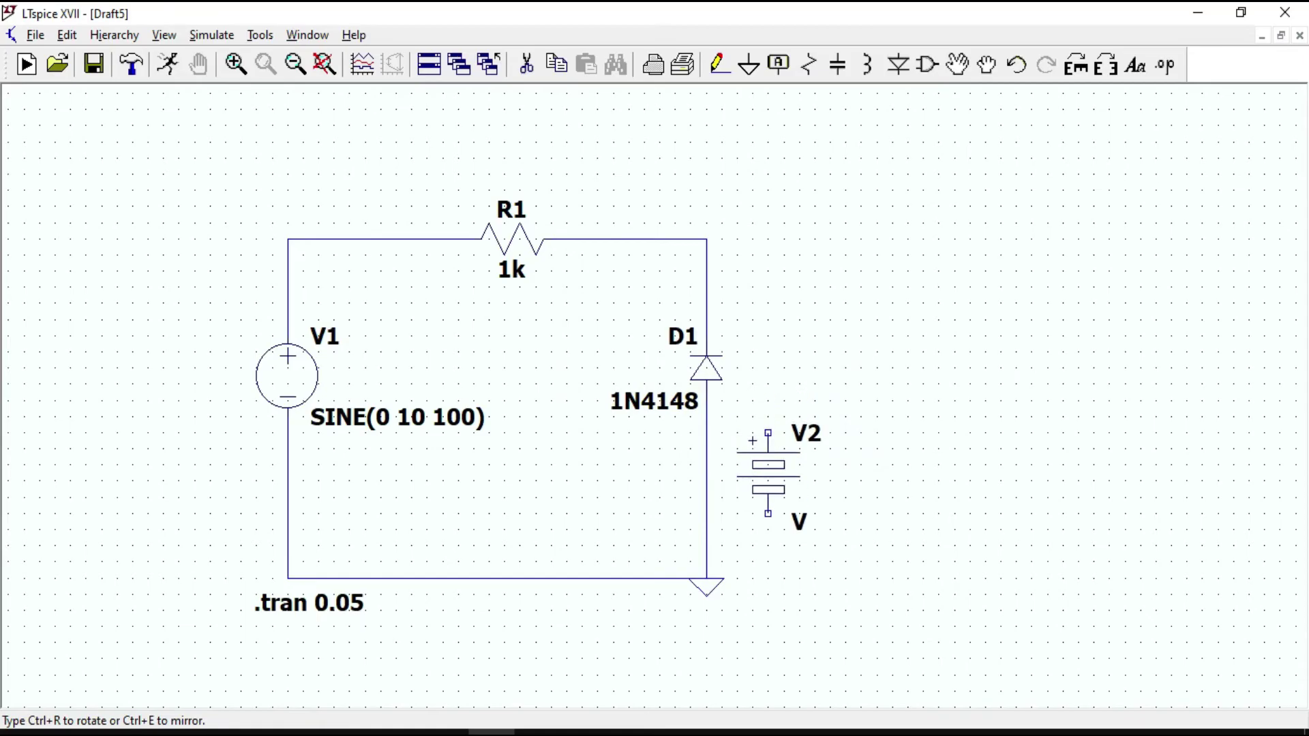
pyautogui.hotkey('ctrl', 'r')
pyautogui.hotkey('ctrl', 'r')
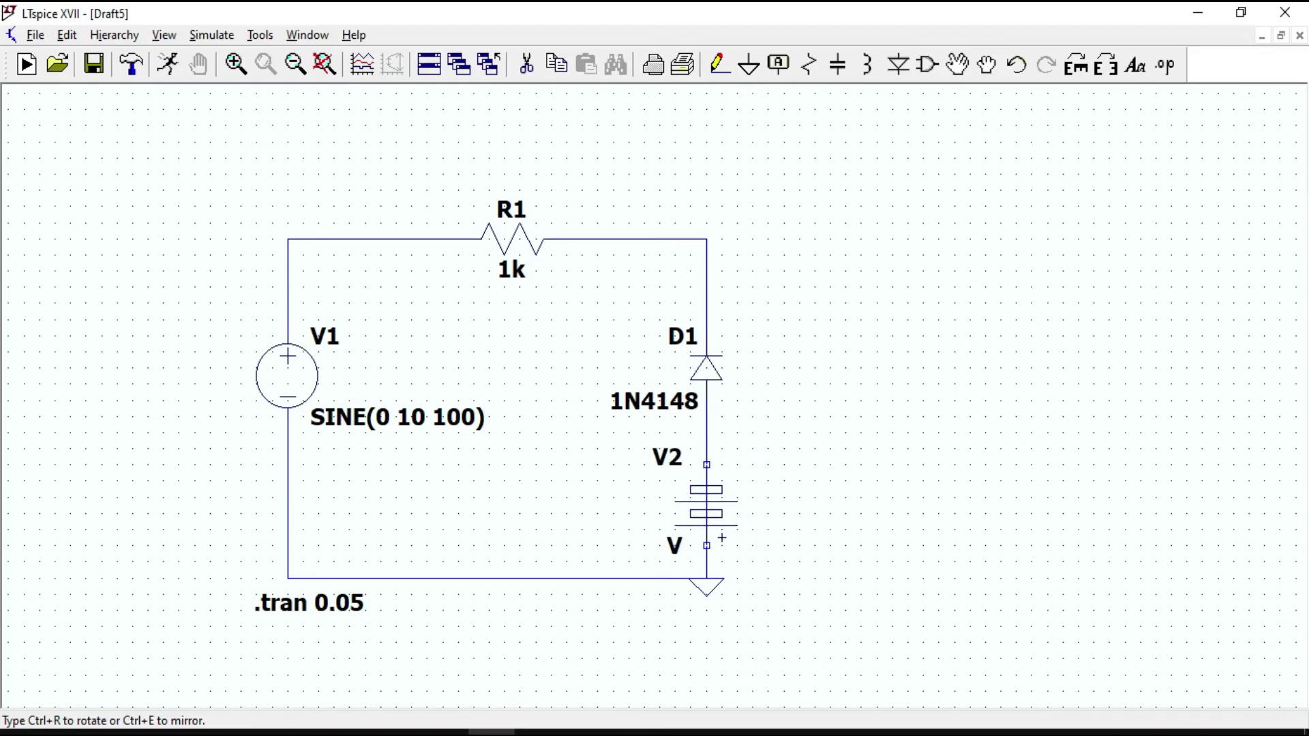
pyautogui.click(706, 485)
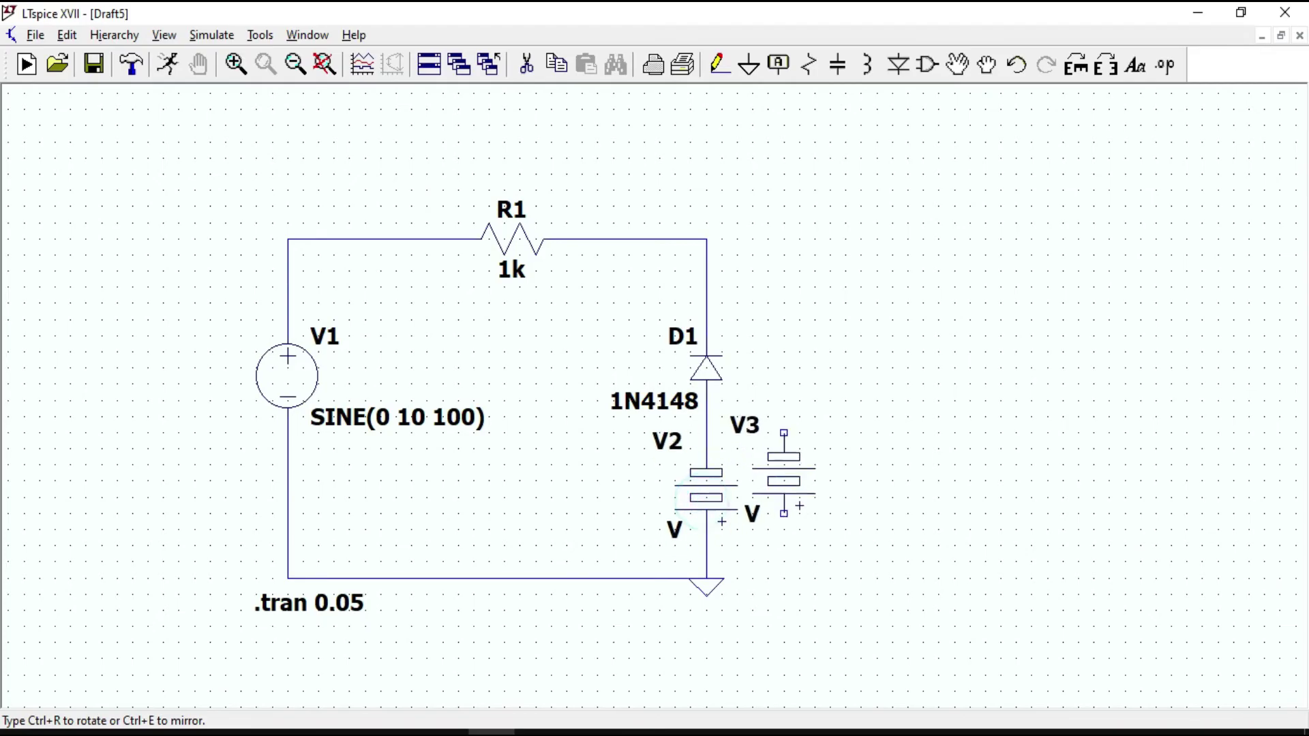
pyautogui.press('Escape')
# Set the DC value of battery V2 to 5 V
pyautogui.rightClick(703, 492)
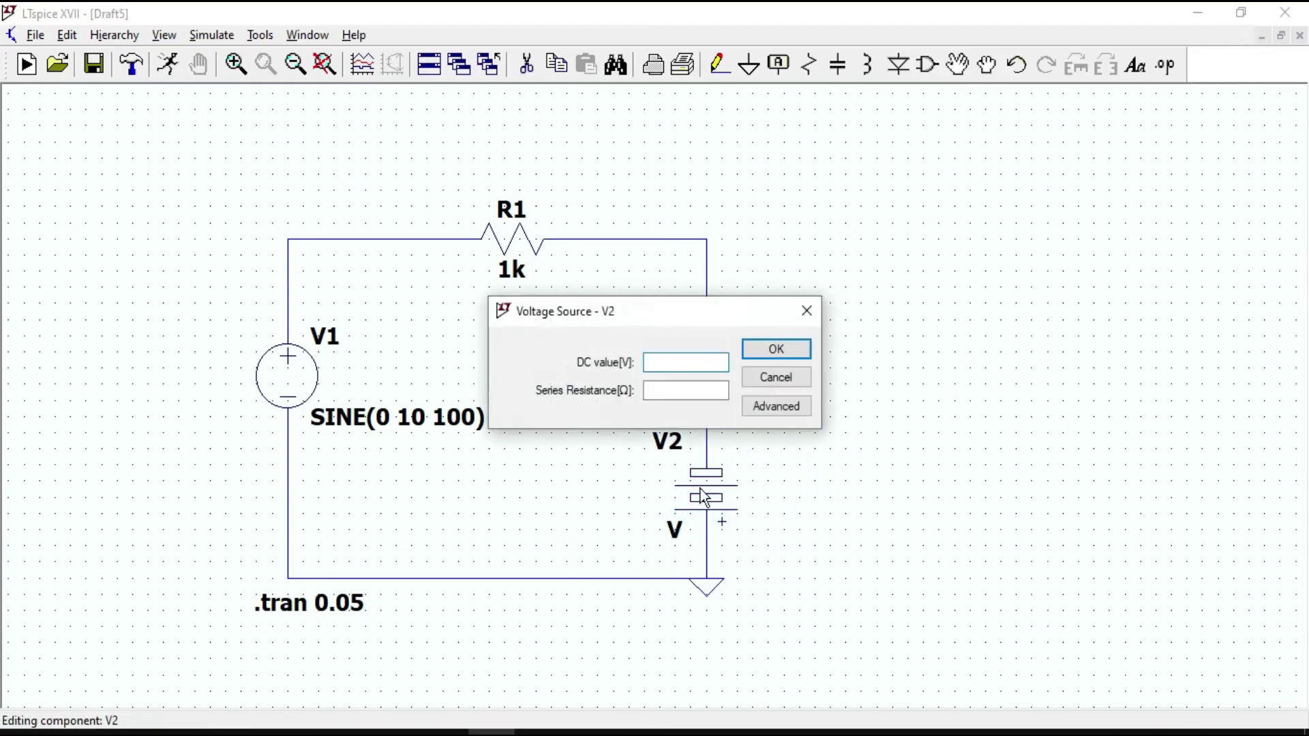
pyautogui.write('5')
pyautogui.click(783, 354)
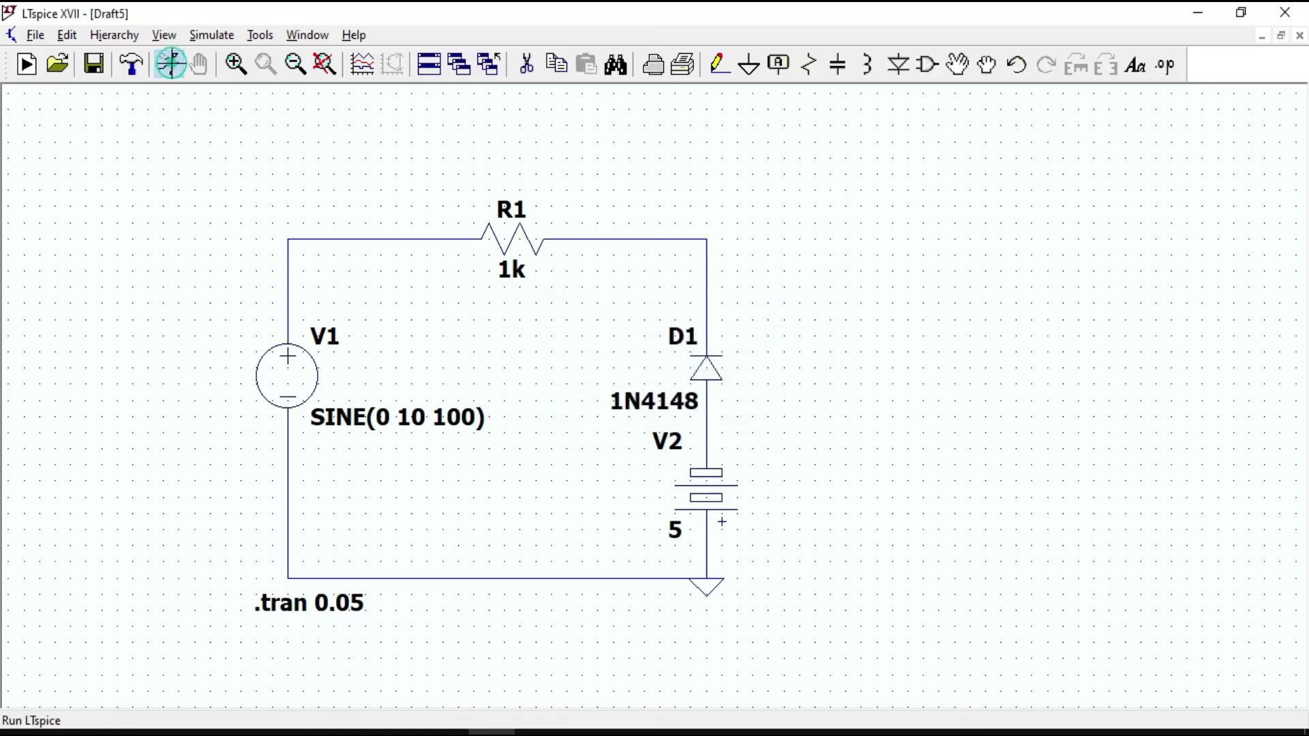
# Simulate the battery-biased clipper and plot the voltages at V1's positive node and D1's upper node
pyautogui.click(168, 64)
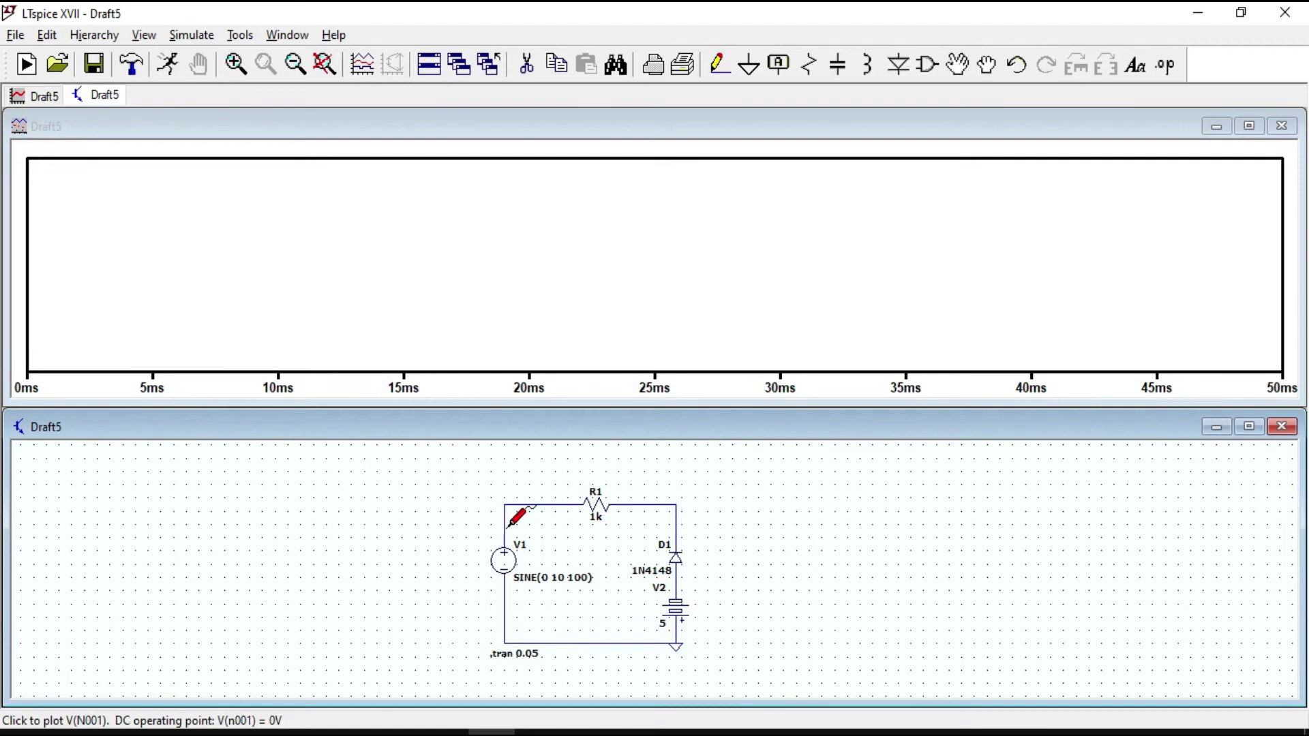
pyautogui.click(505, 536)
pyautogui.click(681, 523)
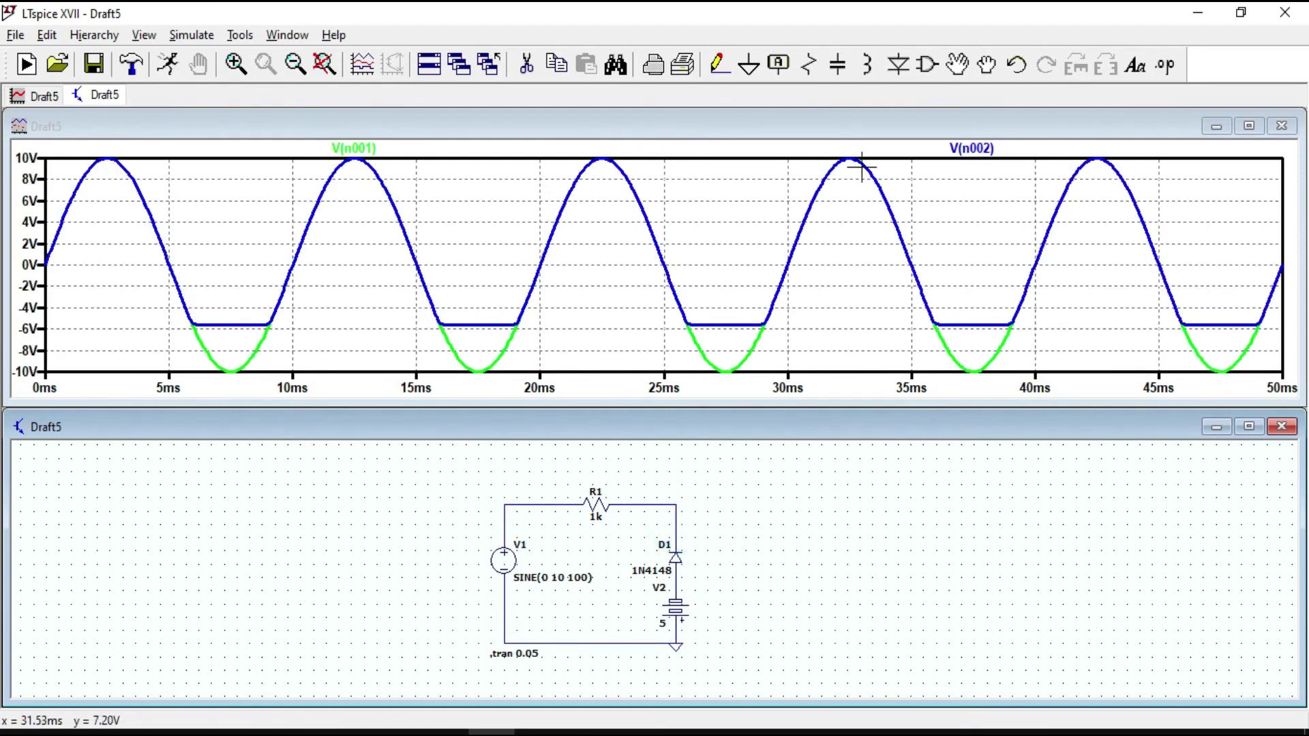
# Measure the biased clipping level of V(n002) with a cursor, close the readout and maximize the schematic
pyautogui.click(974, 148)
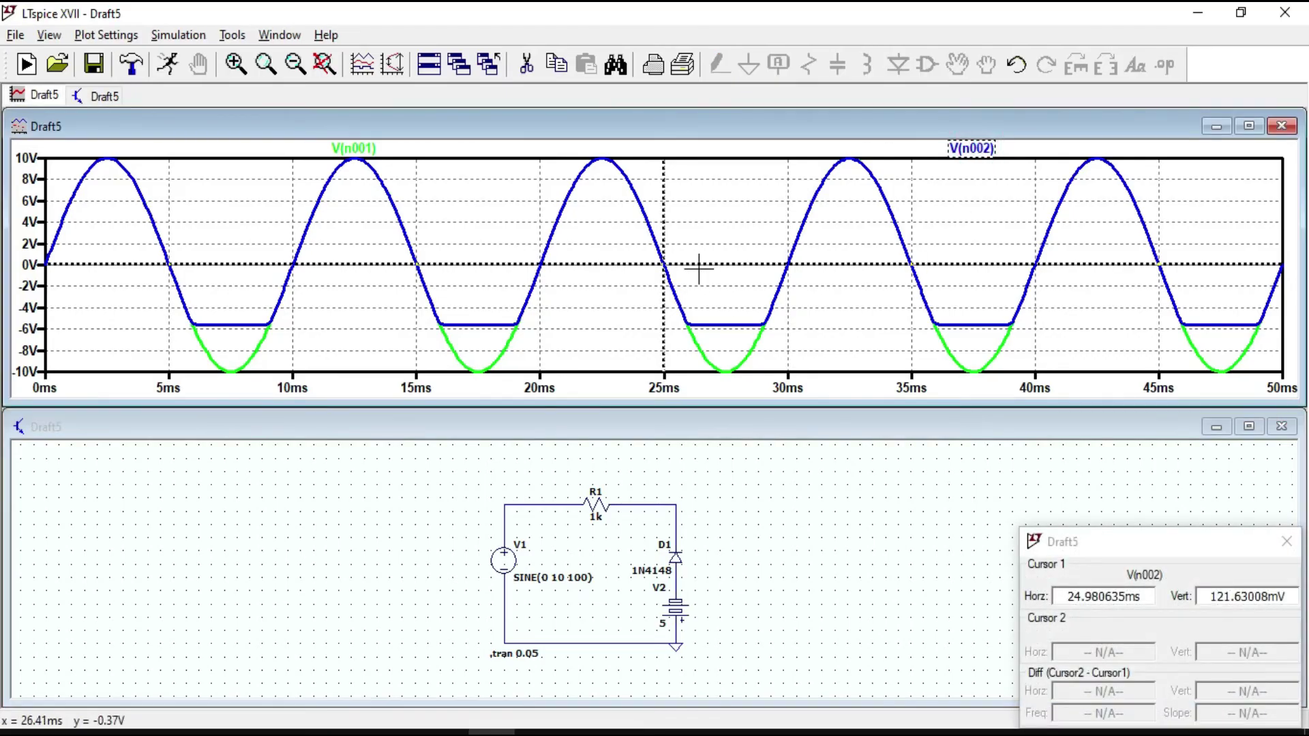
pyautogui.moveTo(694, 266); pyautogui.dragTo(731, 287)
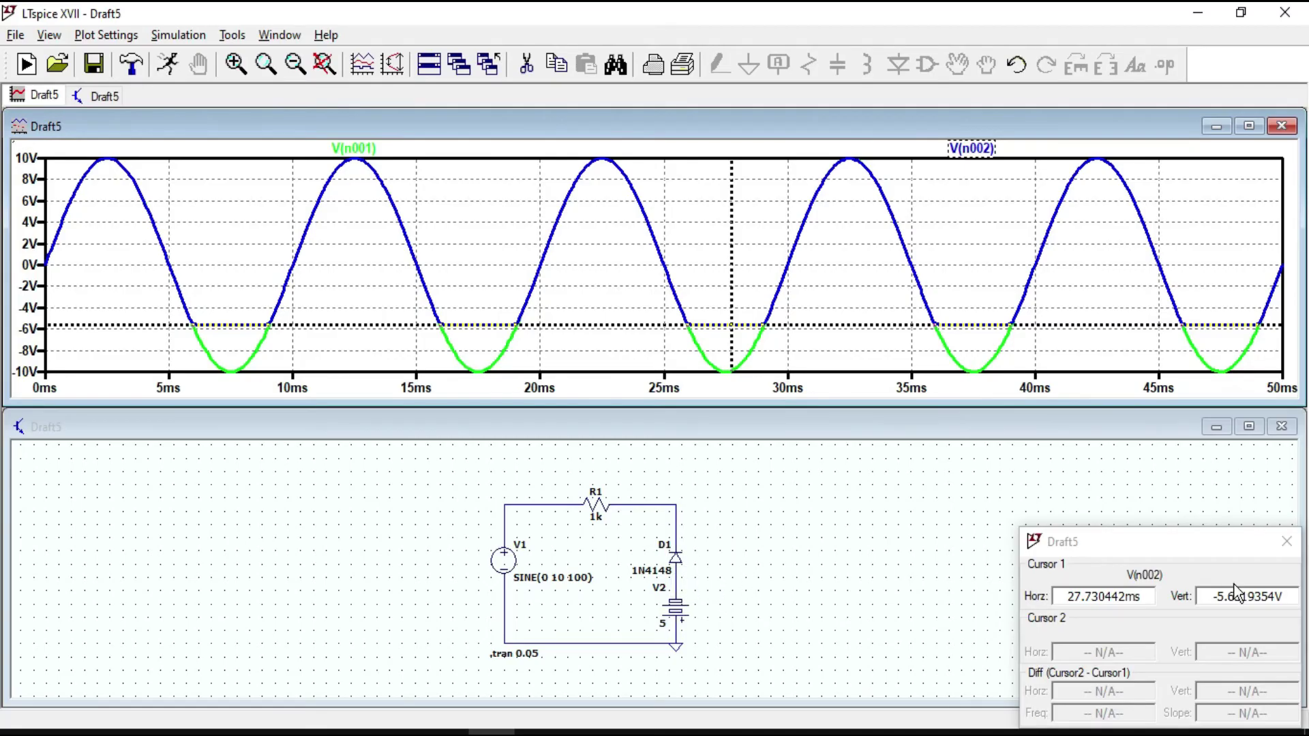
pyautogui.moveTo(1214, 600); pyautogui.dragTo(1255, 598)
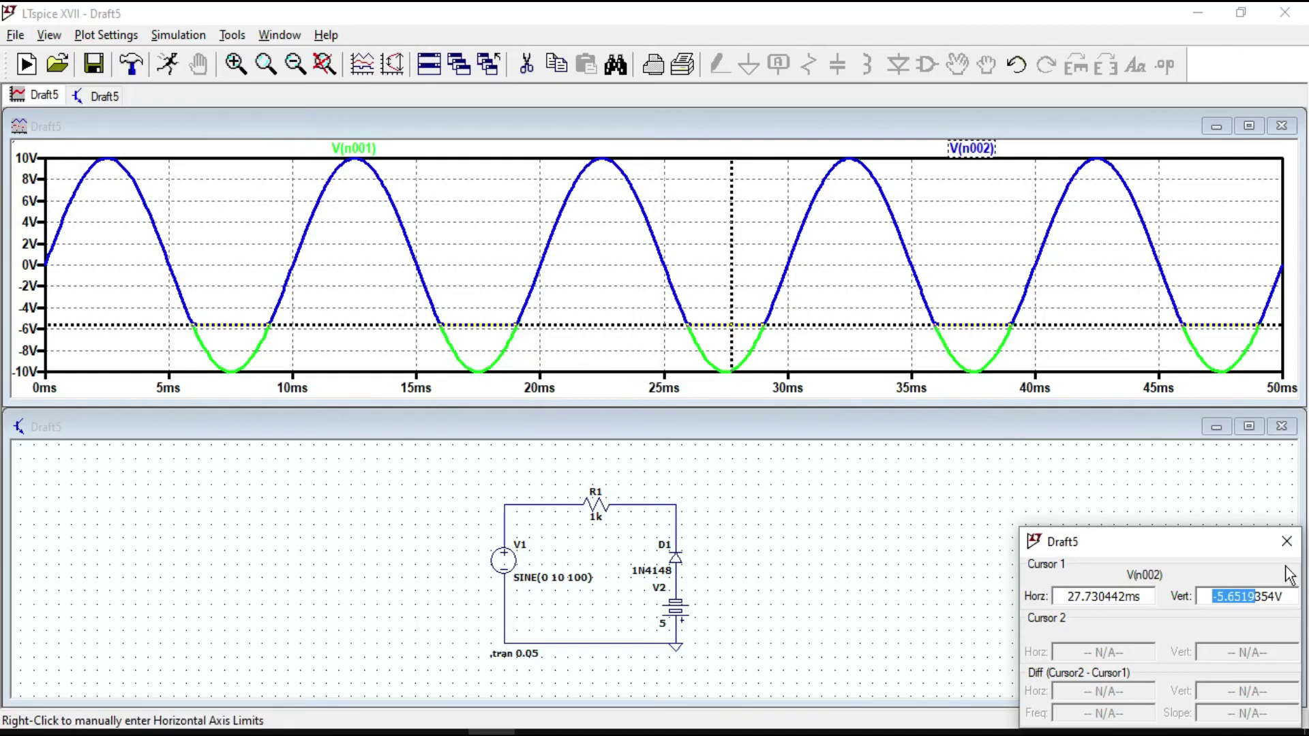
pyautogui.click(1287, 542)
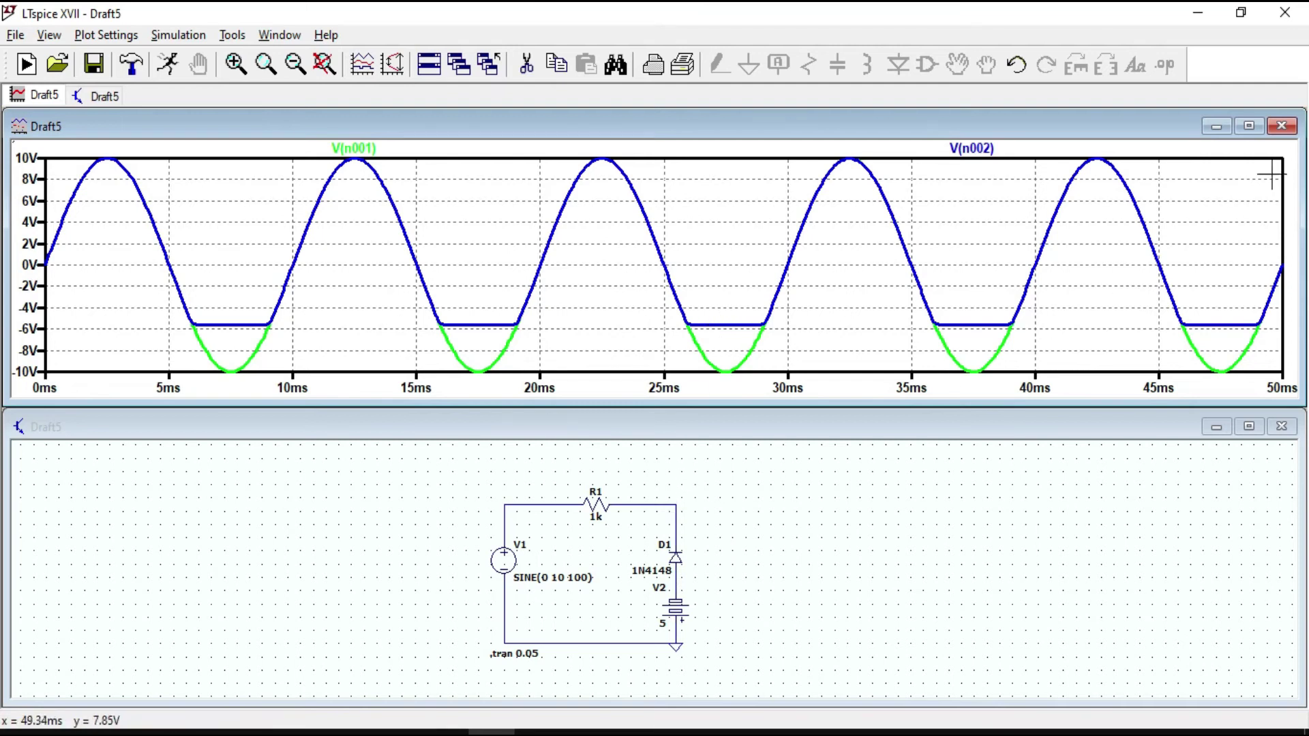
pyautogui.click(1249, 427)
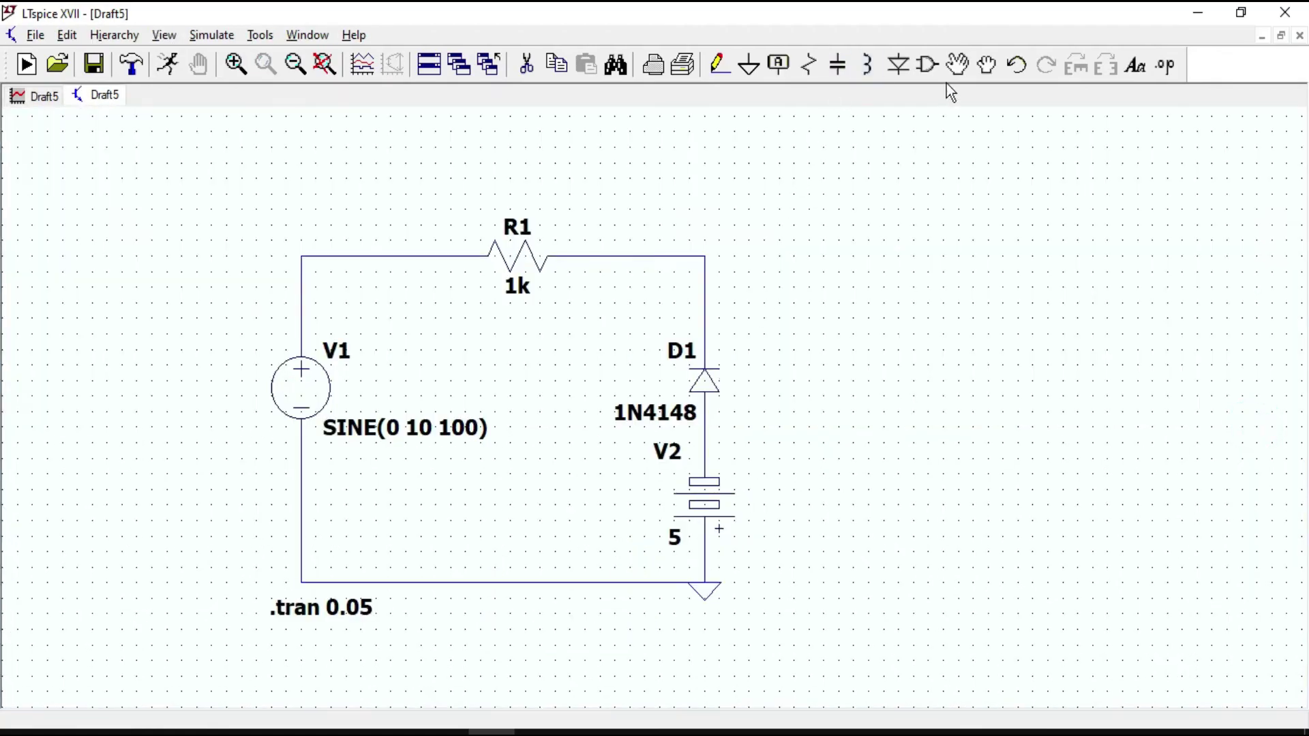
# Rotate diode D1 by 180 degrees in place so that its cathode points down toward battery V2
pyautogui.click(958, 64)
pyautogui.click(712, 391)
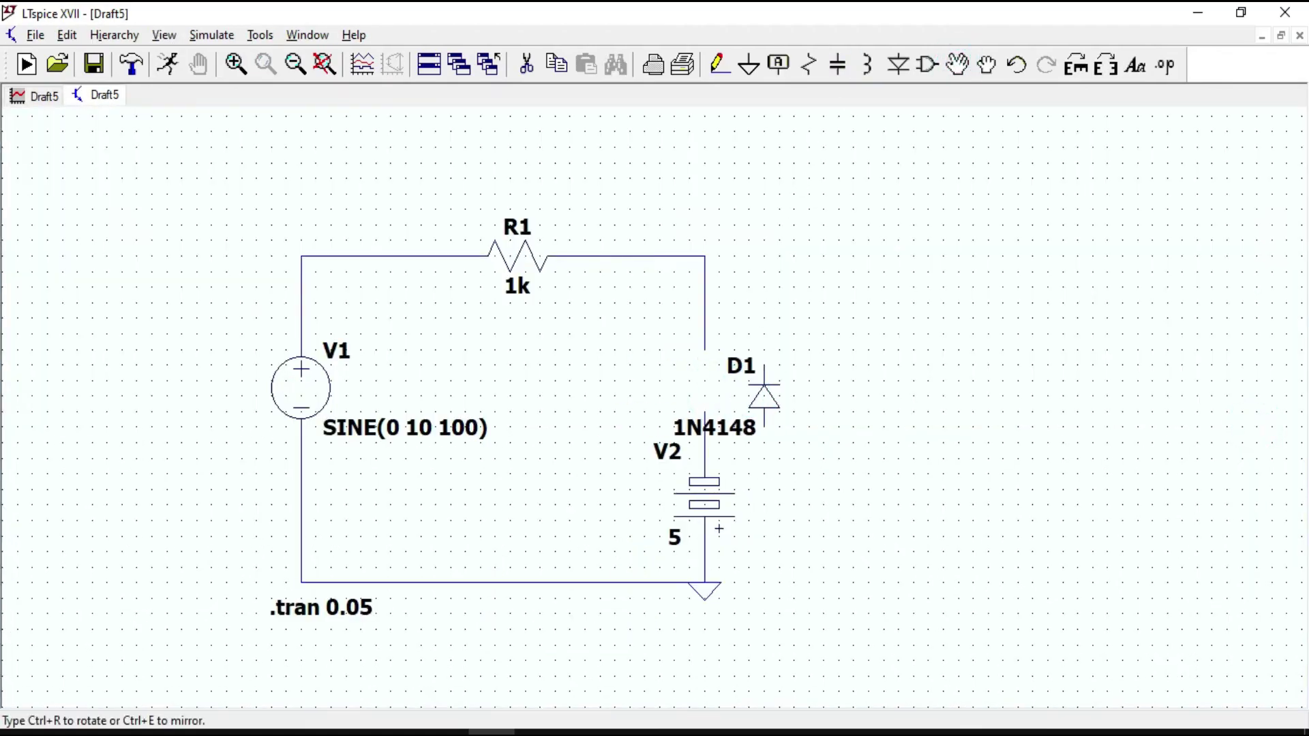
pyautogui.hotkey('ctrl', 'r')
pyautogui.hotkey('ctrl', 'r')
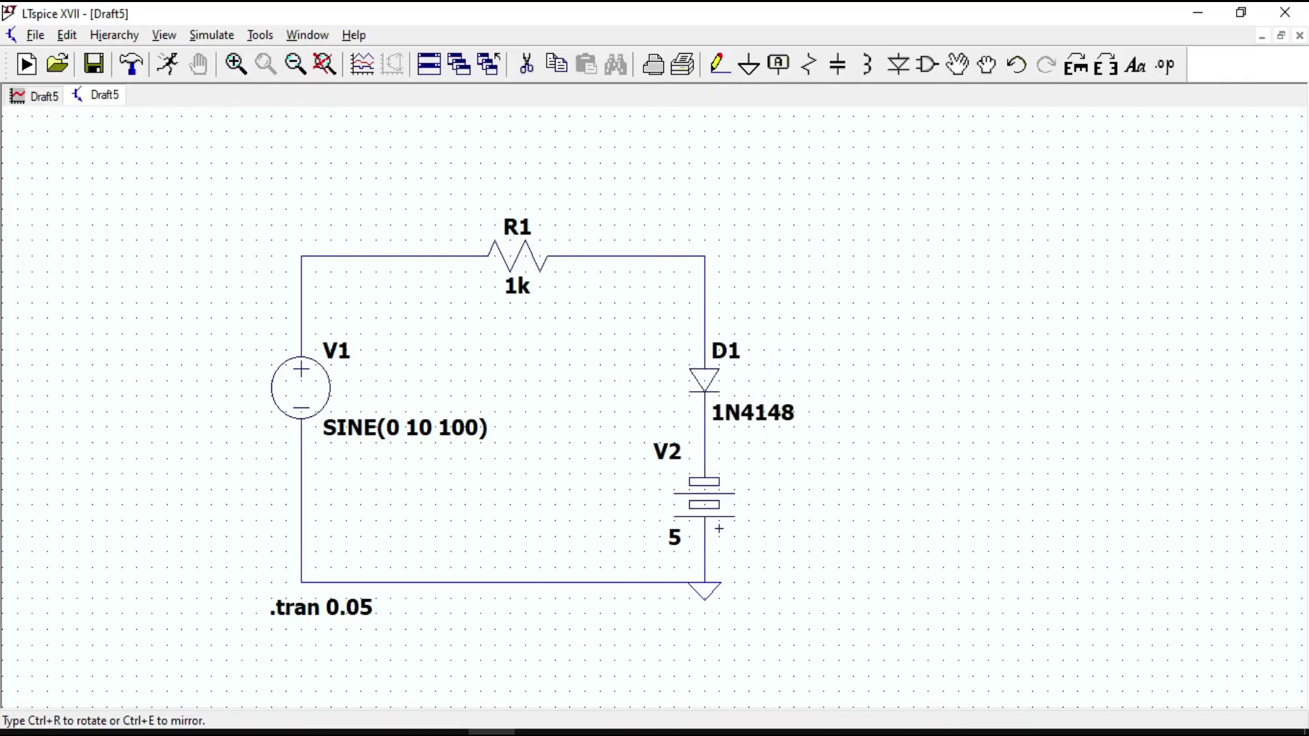
pyautogui.click(687, 369)
# Flip battery V2 in place so its positive terminal faces diode D1, and rerun the transient simulation
pyautogui.click(705, 497)
pyautogui.hotkey('ctrl', 'r')
pyautogui.hotkey('ctrl', 'r')
pyautogui.hotkey('ctrl', 'r')
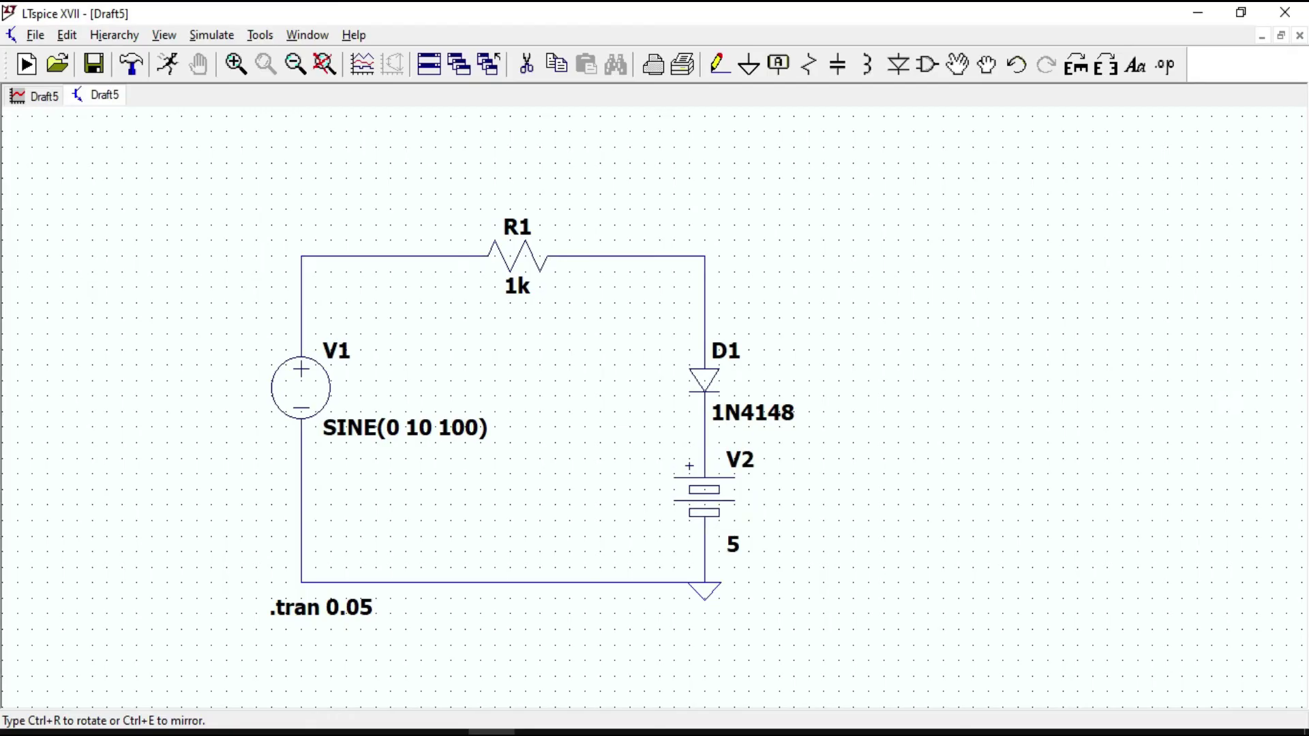
pyautogui.click(704, 504)
pyautogui.click(167, 64)
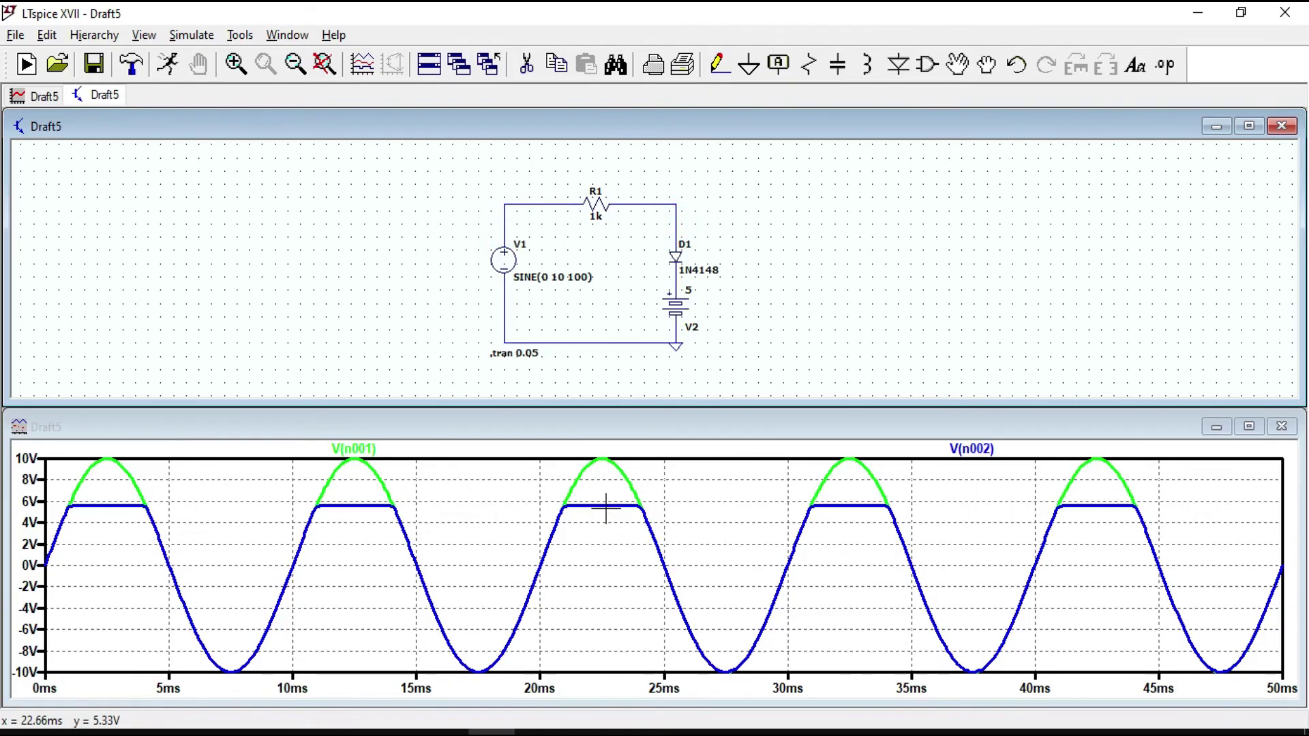
# Measure the positive clipping level of V(n002) with a cursor on the flat section near 23 ms, and close the readout
pyautogui.click(982, 449)
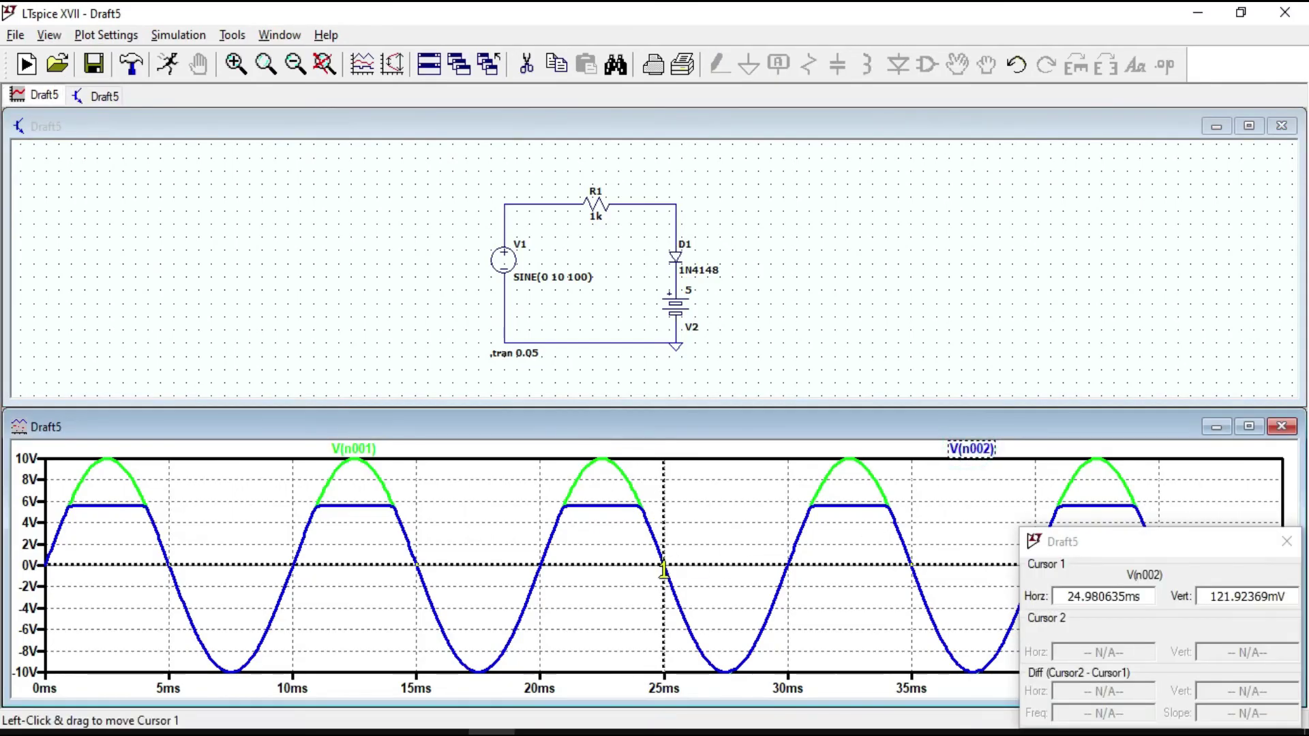
pyautogui.moveTo(664, 570); pyautogui.dragTo(611, 506)
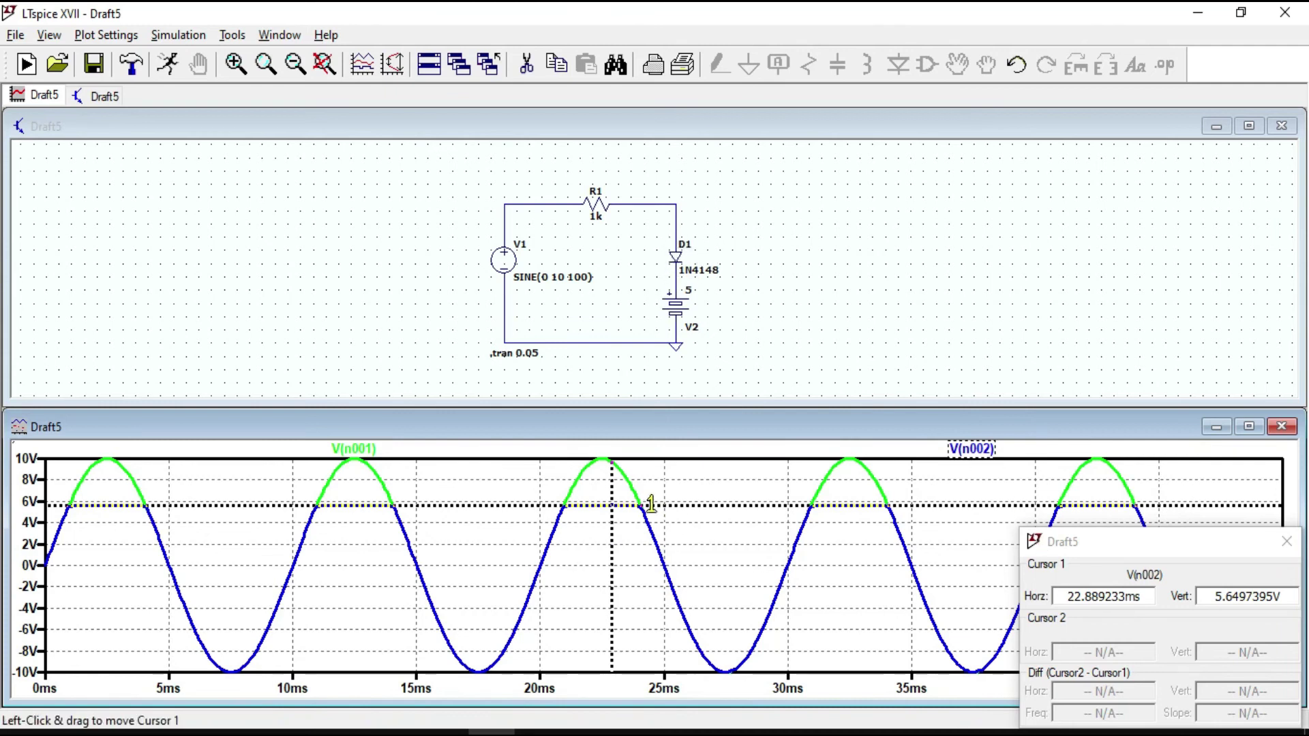
pyautogui.moveTo(1213, 597); pyautogui.dragTo(1267, 598)
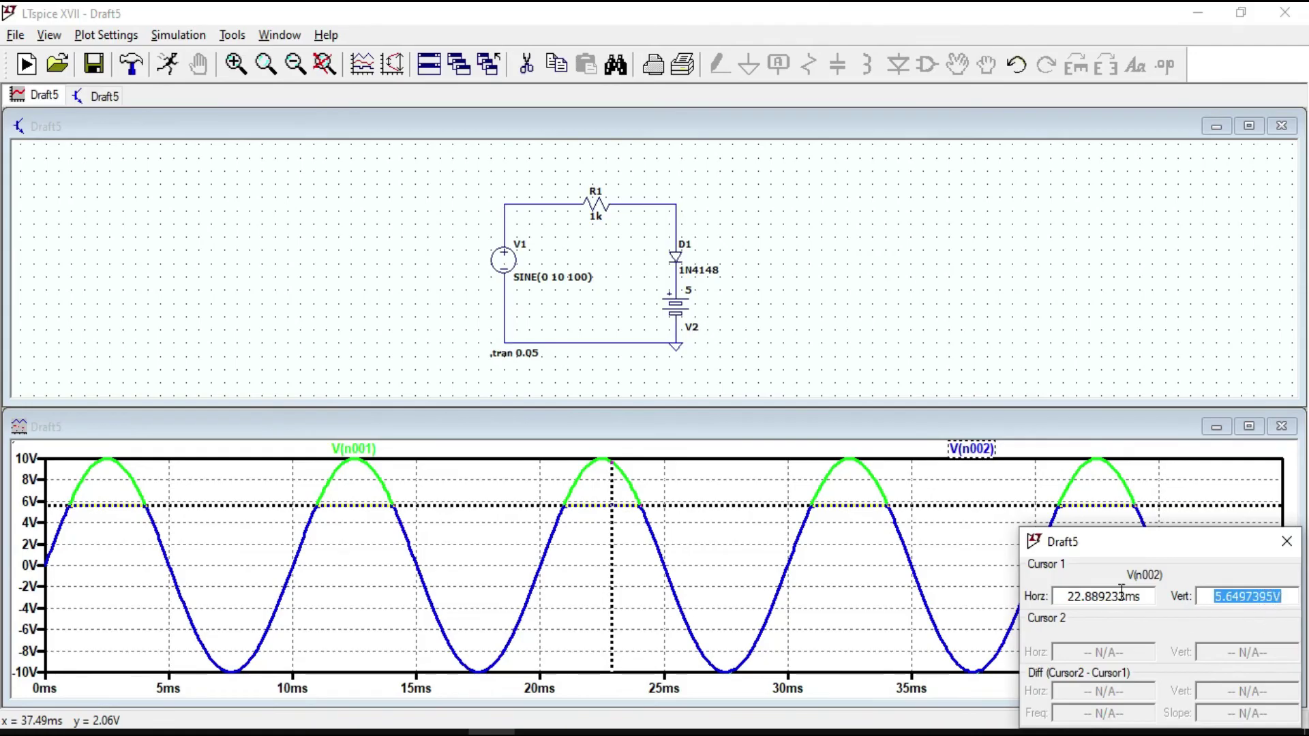
pyautogui.click(1287, 549)
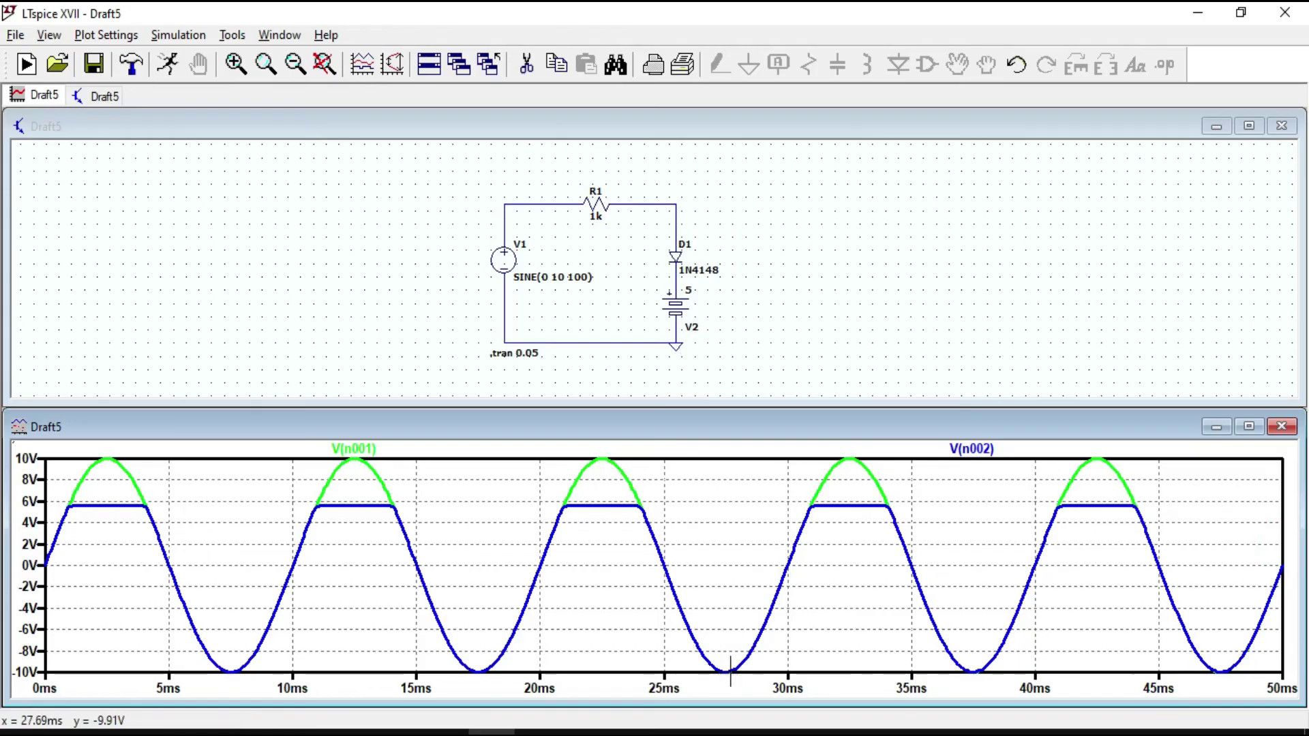